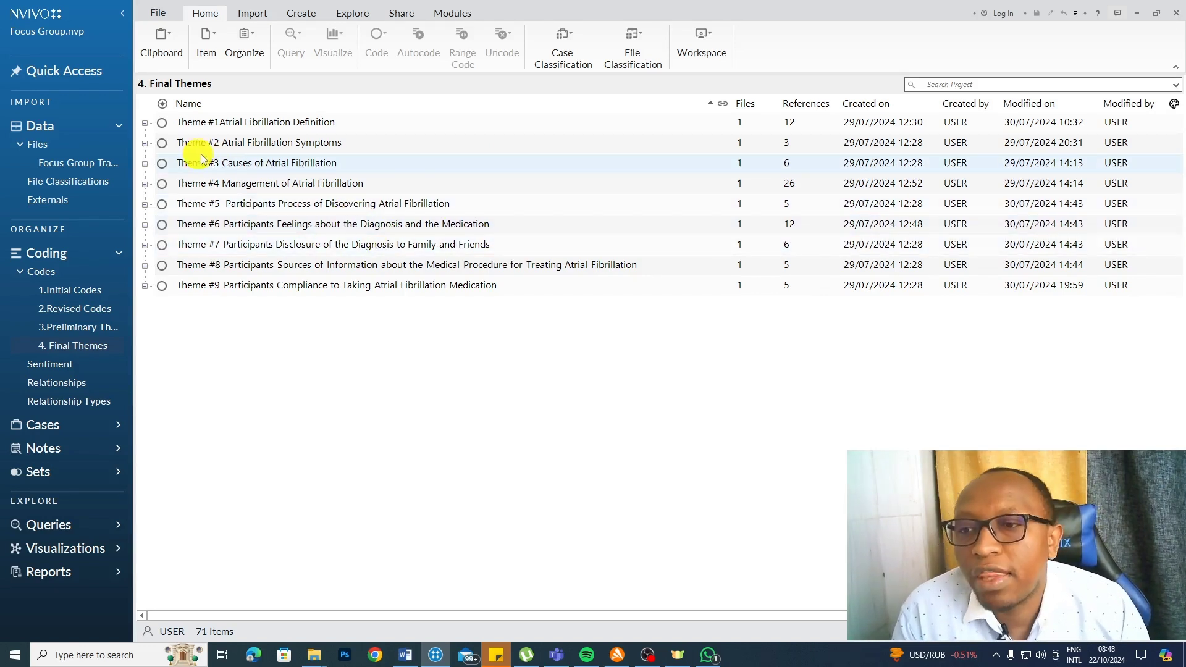
- Check the Six Steps diagram, then Theme #1 and Subtheme #1's codes in 4. Final Themes
key(alt+Tab)
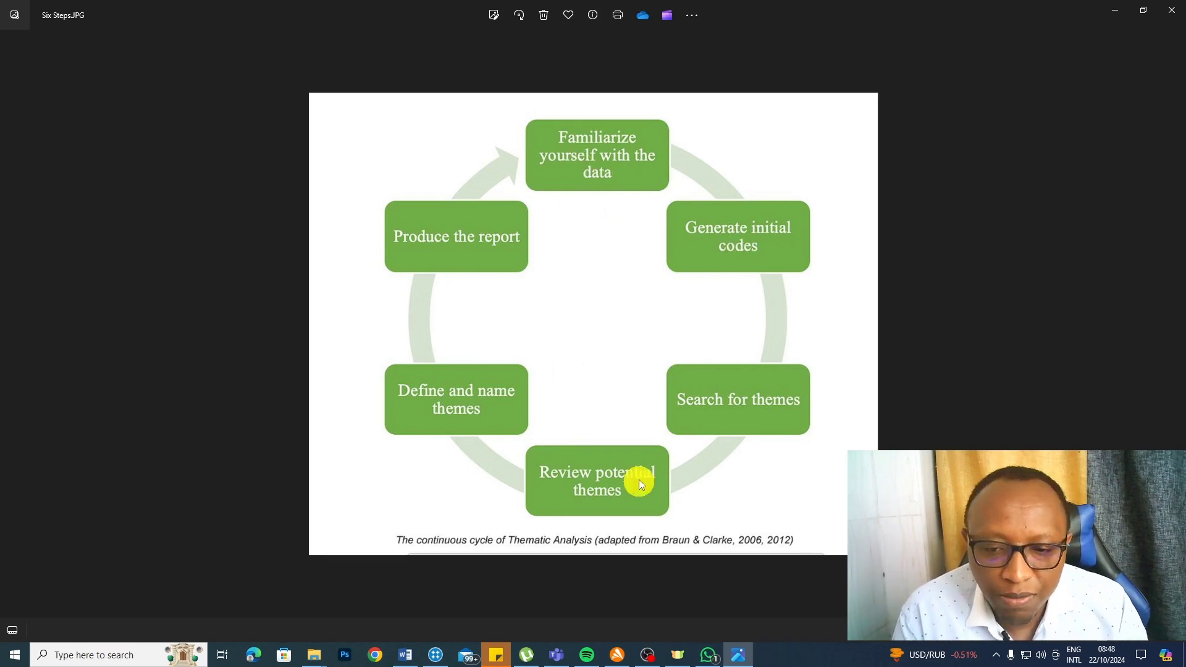
click(436, 656)
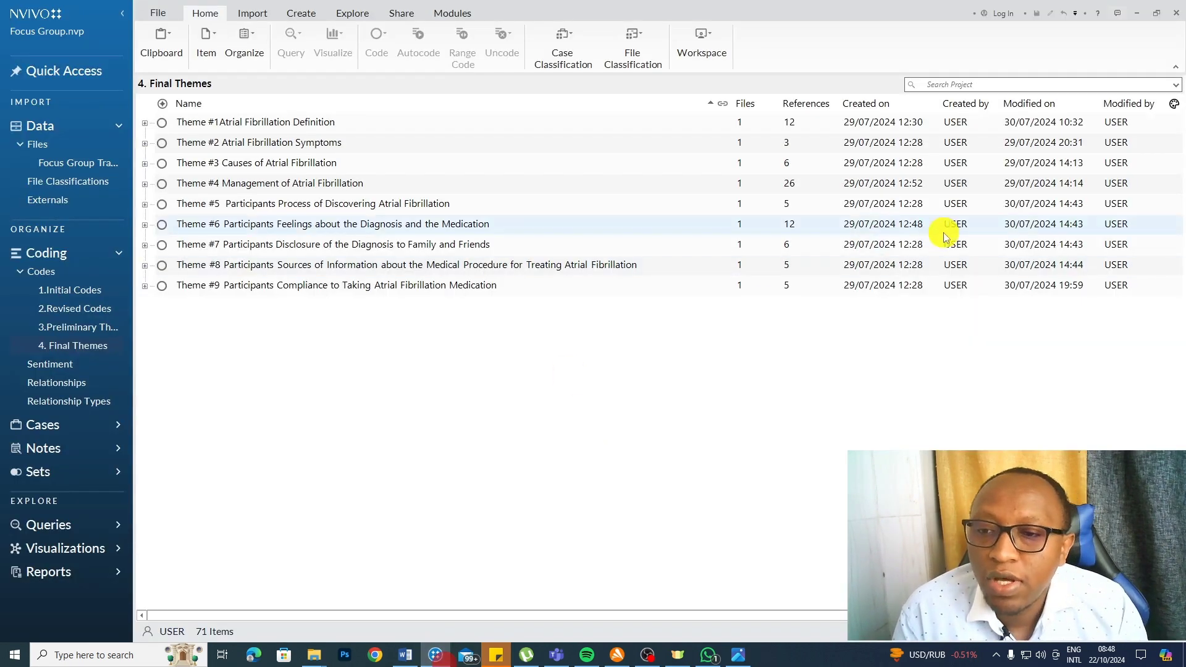
click(143, 123)
click(163, 147)
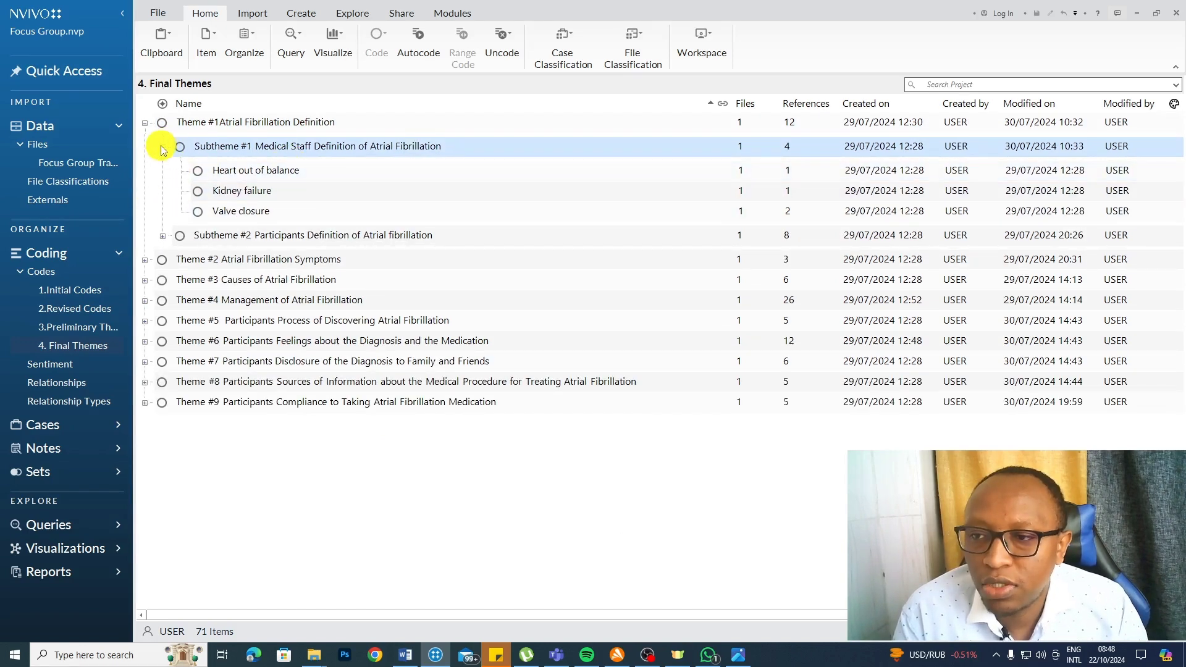
click(163, 147)
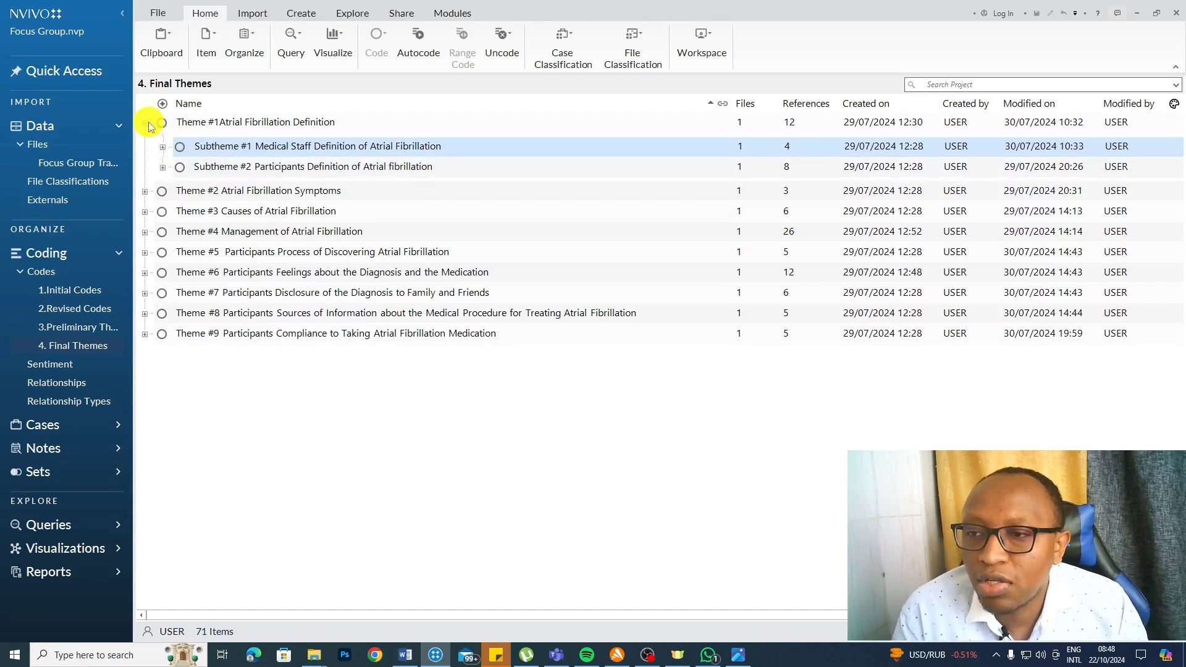
click(146, 123)
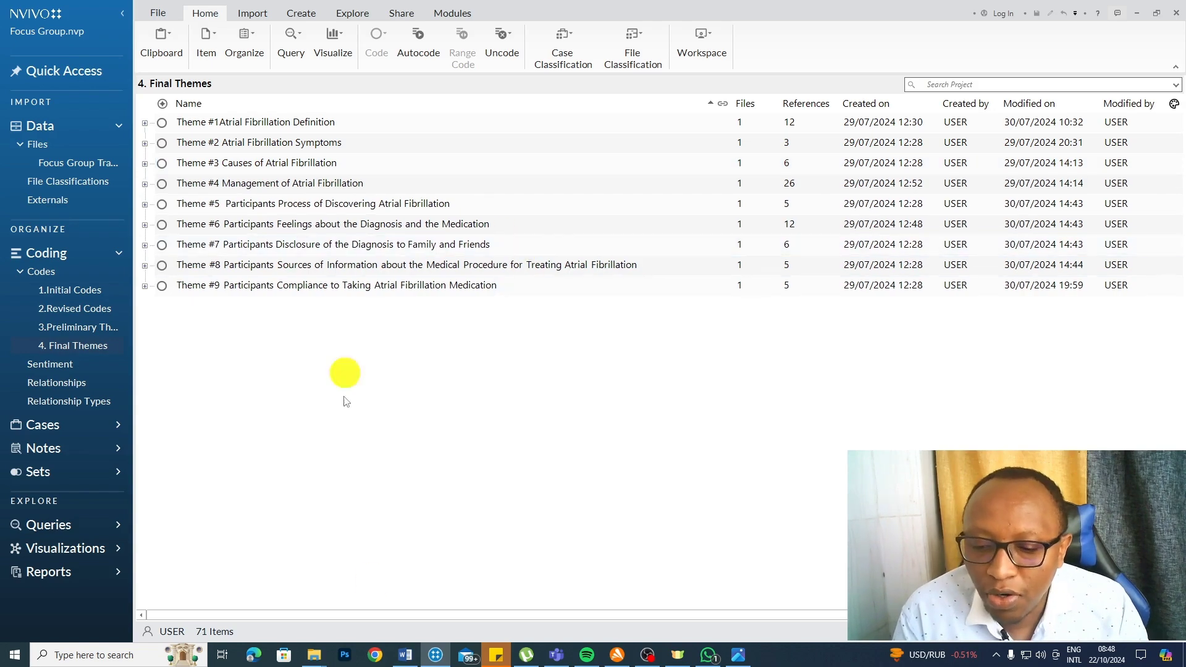
click(404, 655)
scroll(614, 383, down, 5)
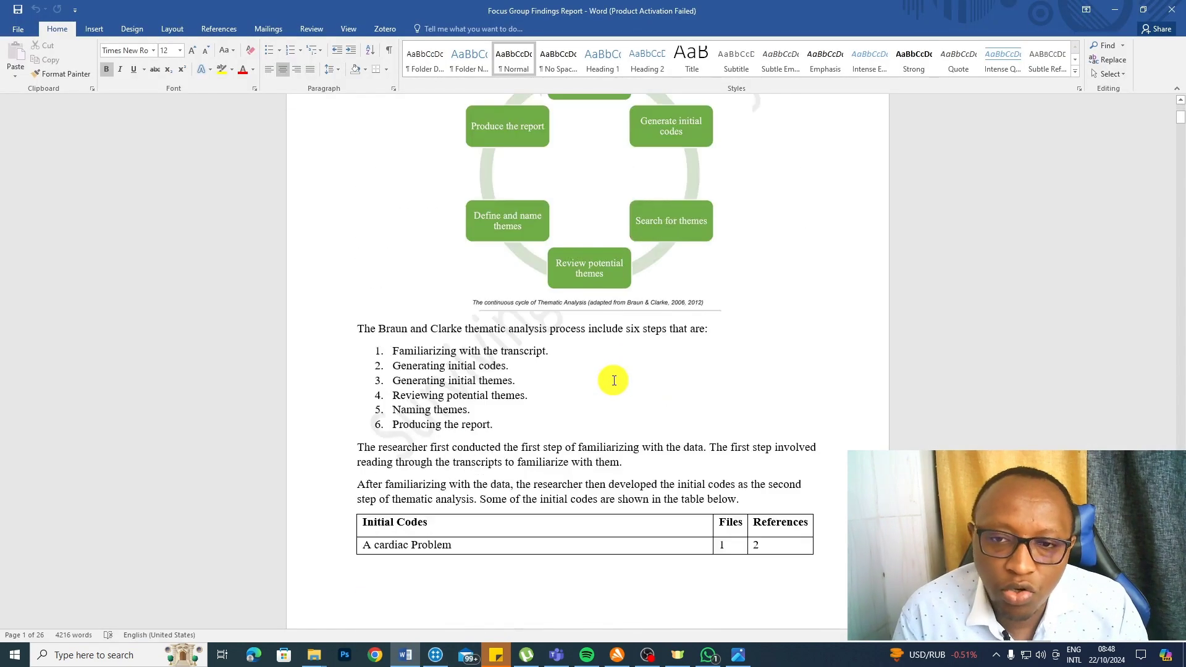
scroll(614, 383, down, 3)
scroll(613, 384, up, 5)
scroll(613, 383, up, 5)
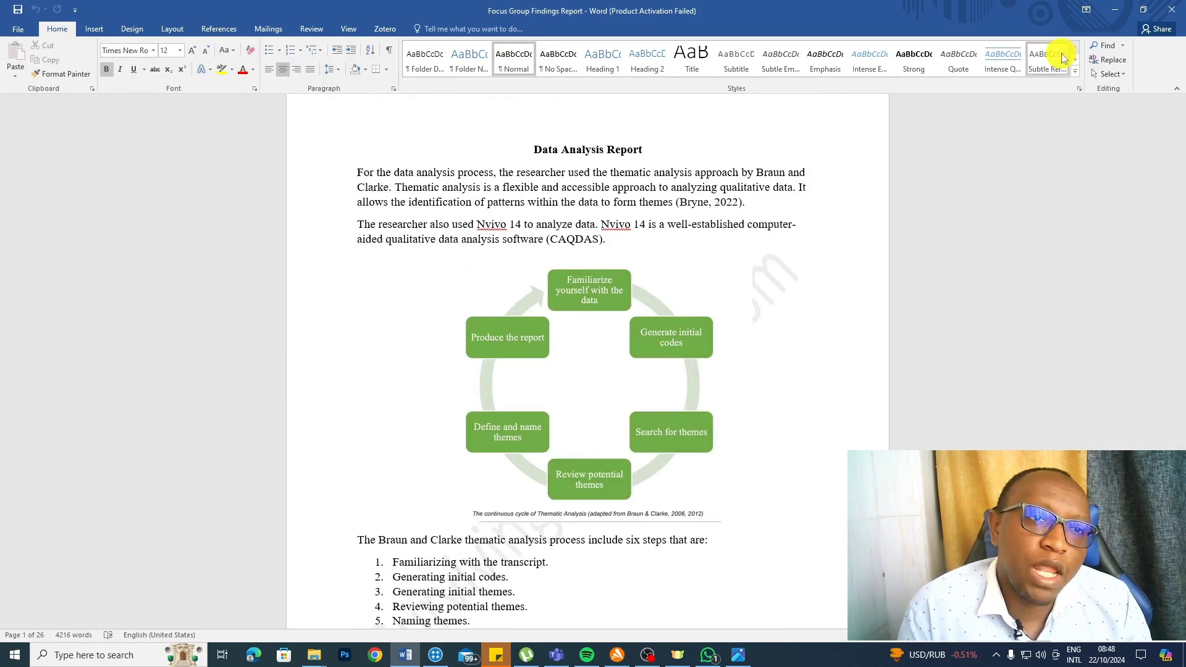
scroll(616, 239, up, 1)
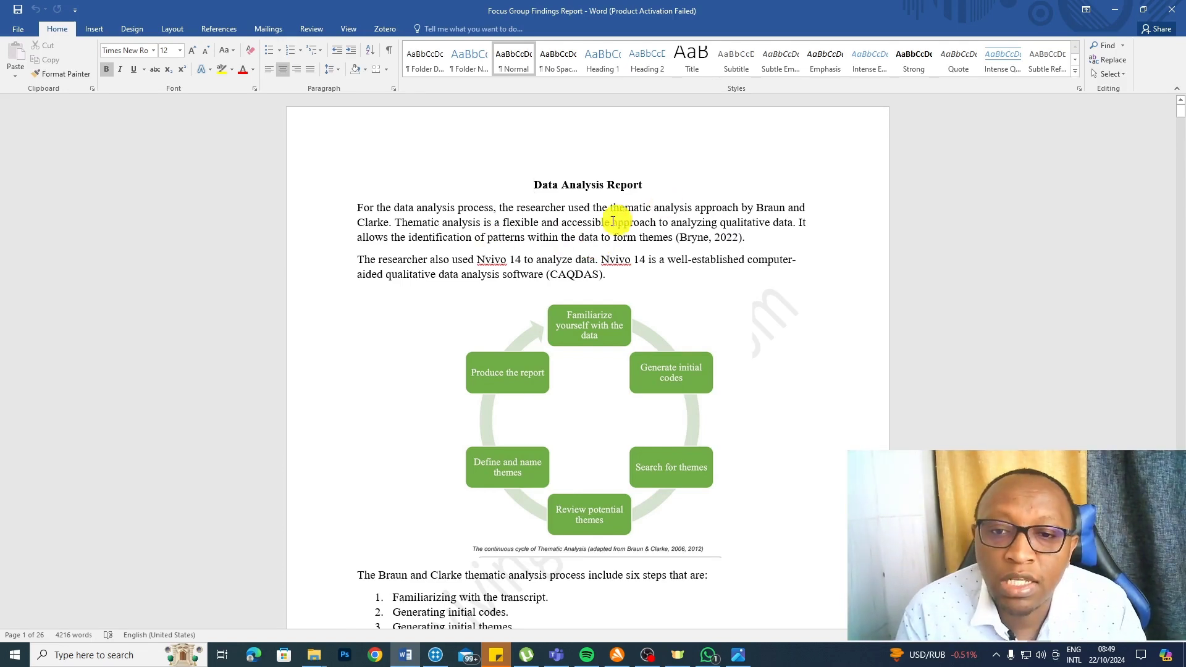
- Insert a bold 'Data Analysis Process' heading above the 'For the data...' paragraph
click(358, 208)
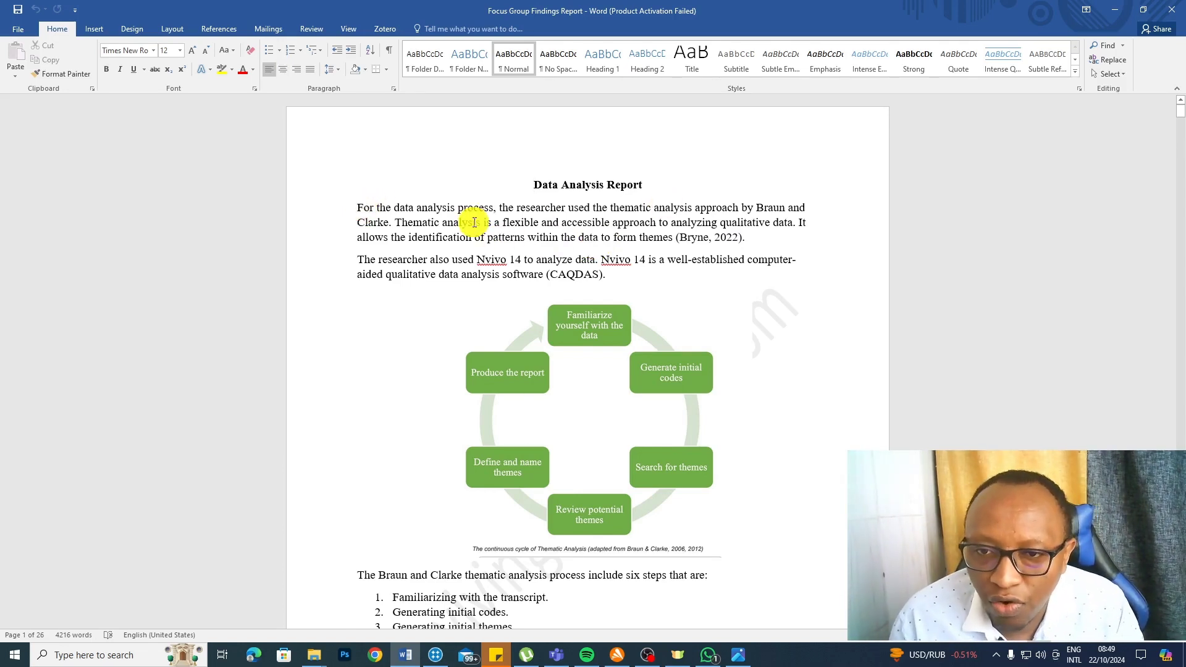
key(Return)
key(Up)
text(Data Analysis Process)
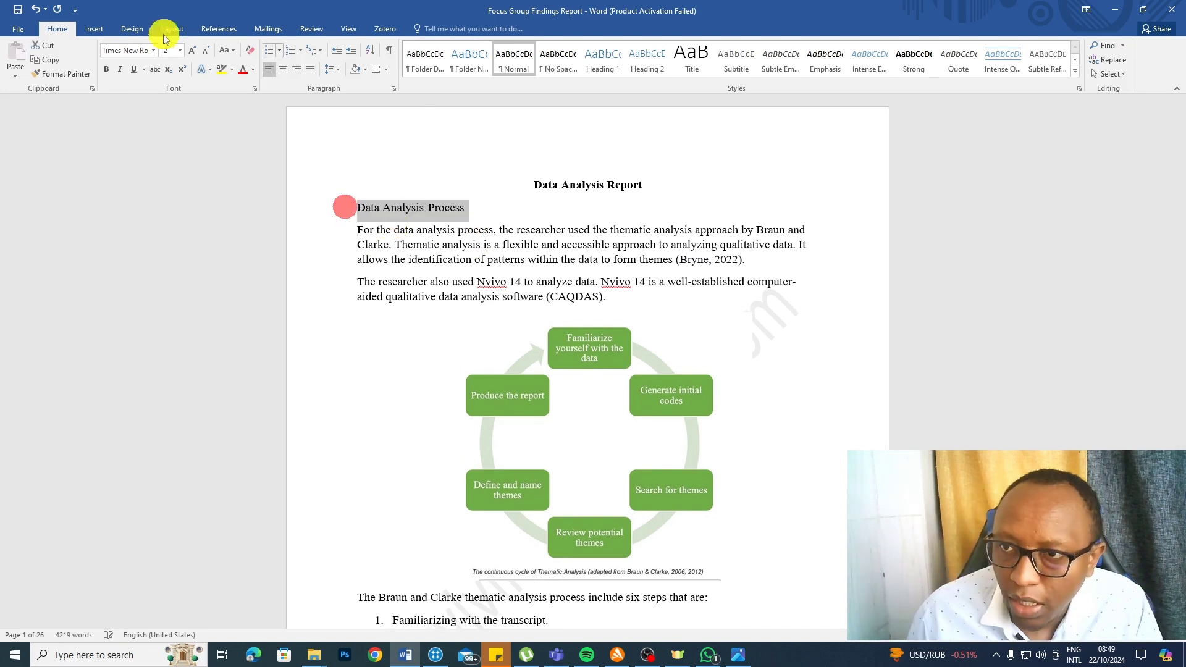
click(107, 69)
click(556, 294)
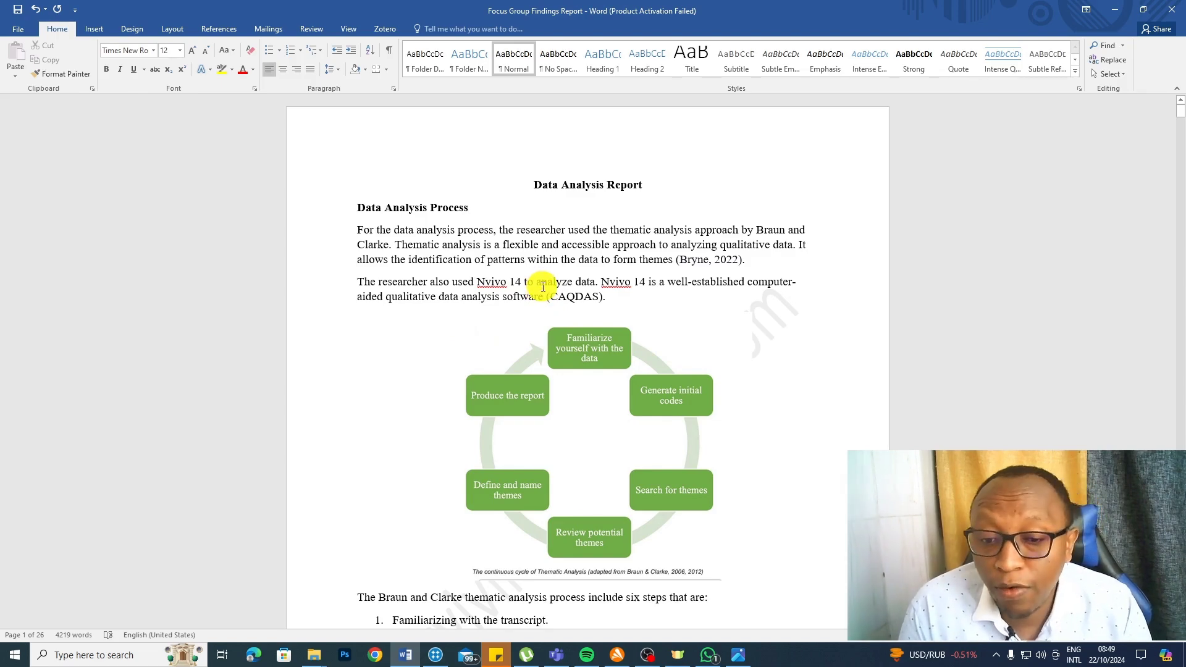
scroll(543, 315, down, 5)
scroll(542, 334, up, 3)
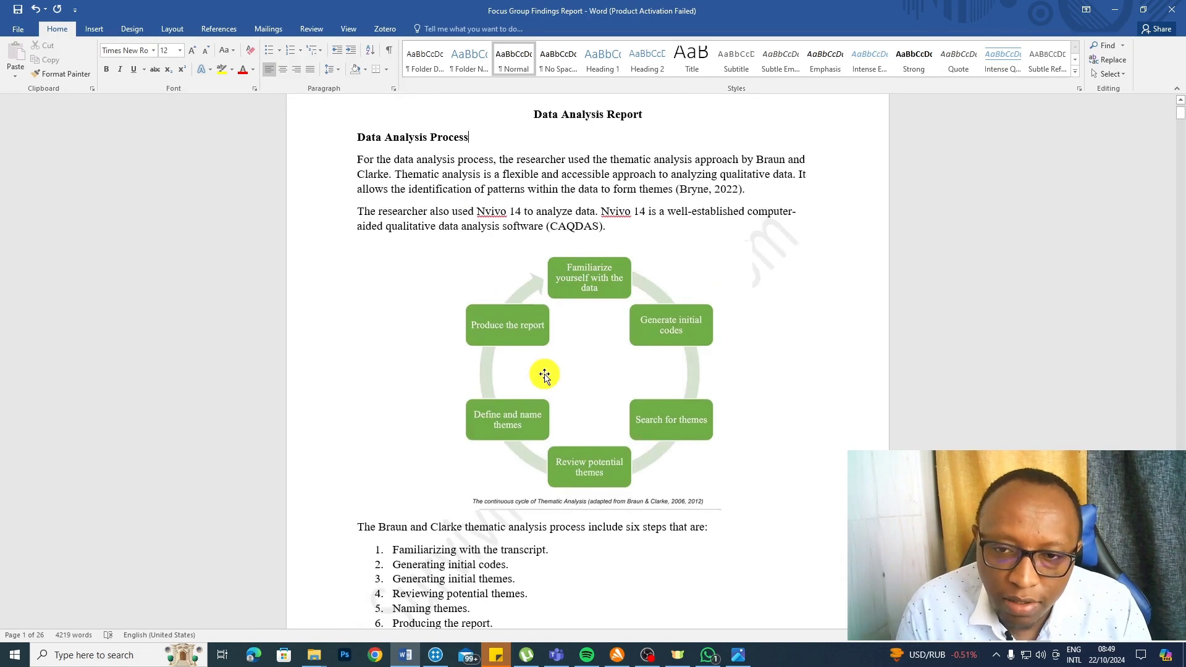
scroll(545, 350, down, 3)
scroll(544, 350, down, 2)
scroll(545, 350, up, 5)
scroll(544, 351, up, 2)
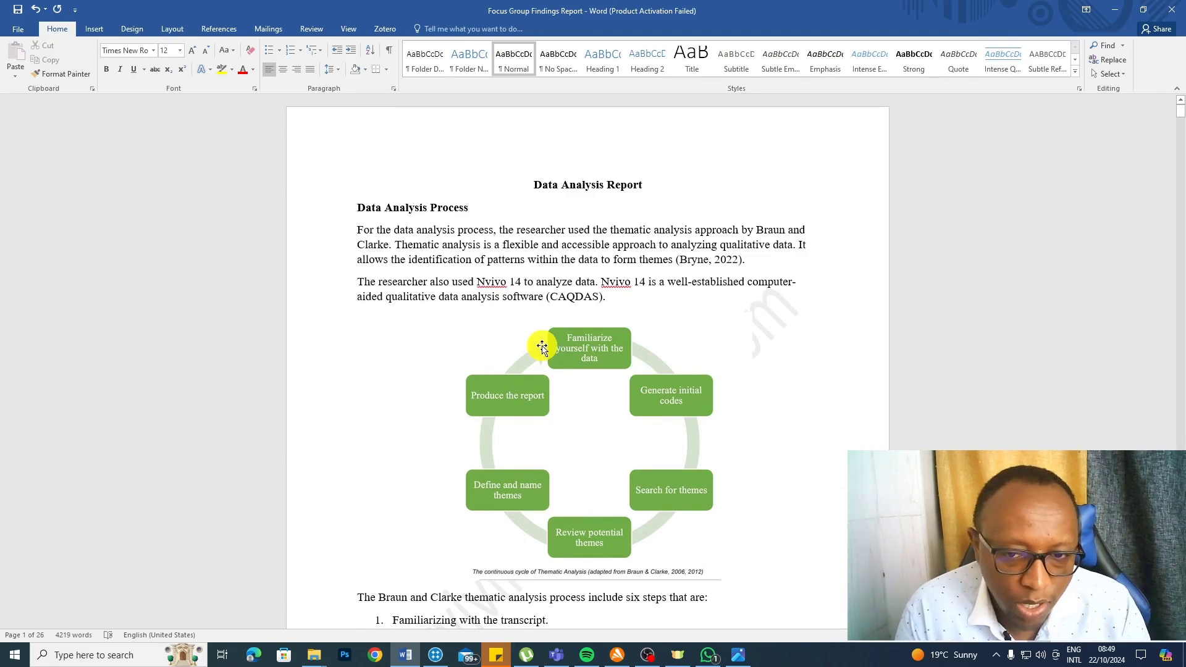
scroll(541, 346, down, 3)
scroll(542, 346, down, 3)
scroll(434, 429, down, 3)
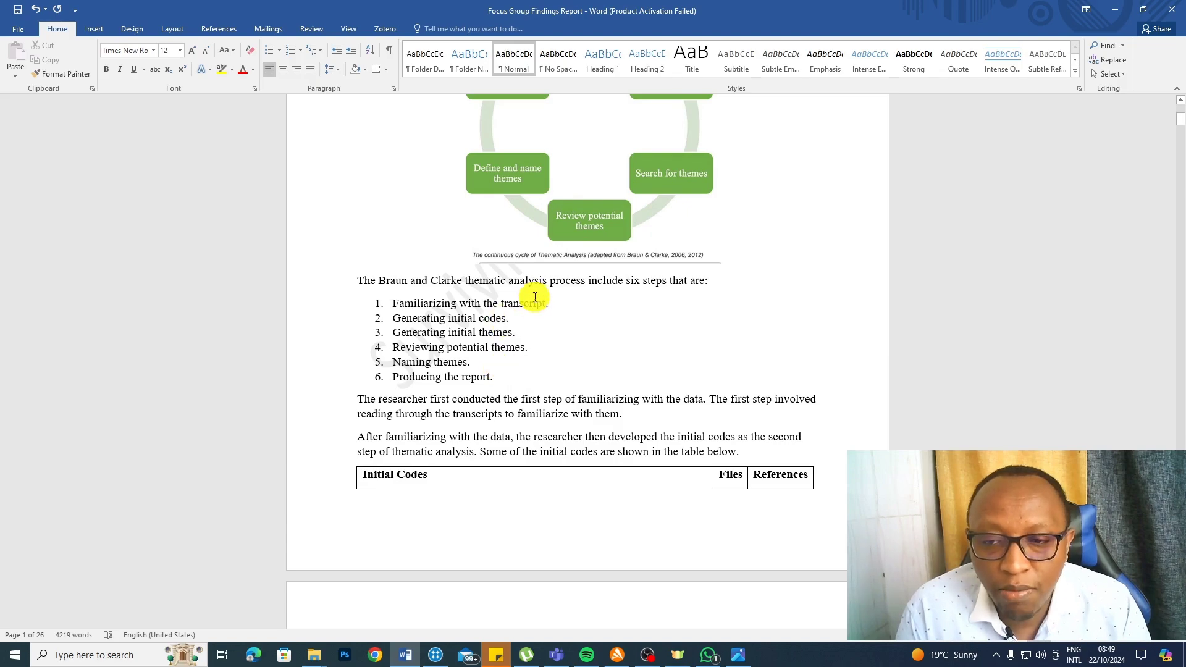
scroll(507, 374, down, 5)
scroll(506, 374, down, 5)
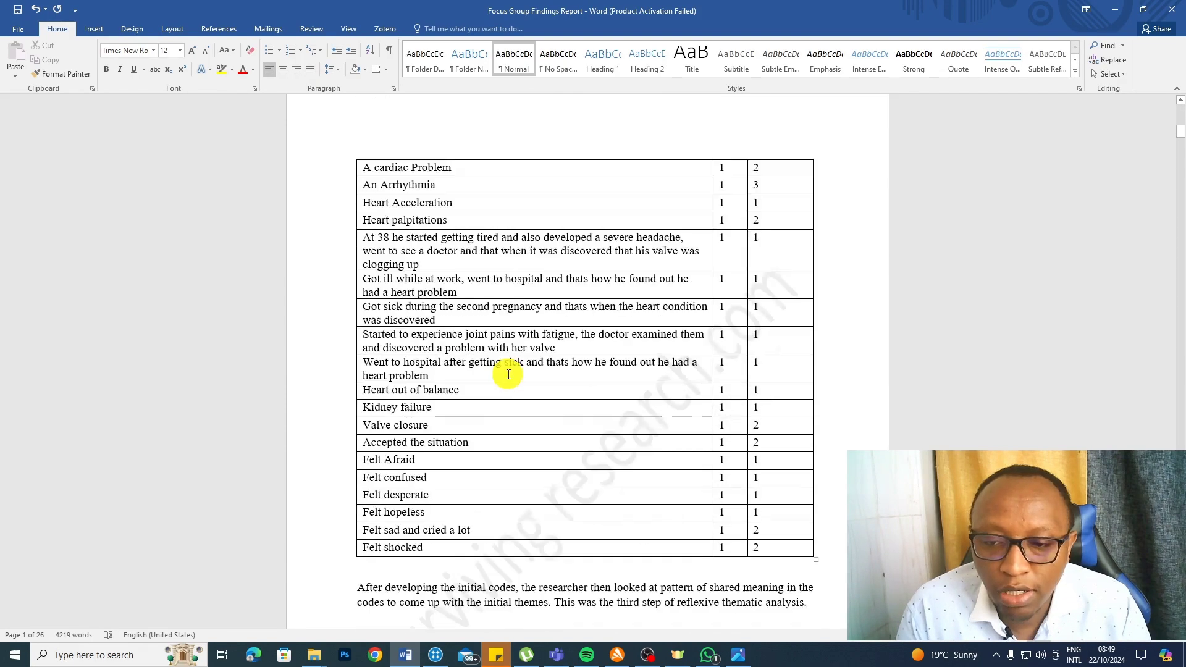
scroll(506, 373, down, 3)
scroll(507, 374, down, 5)
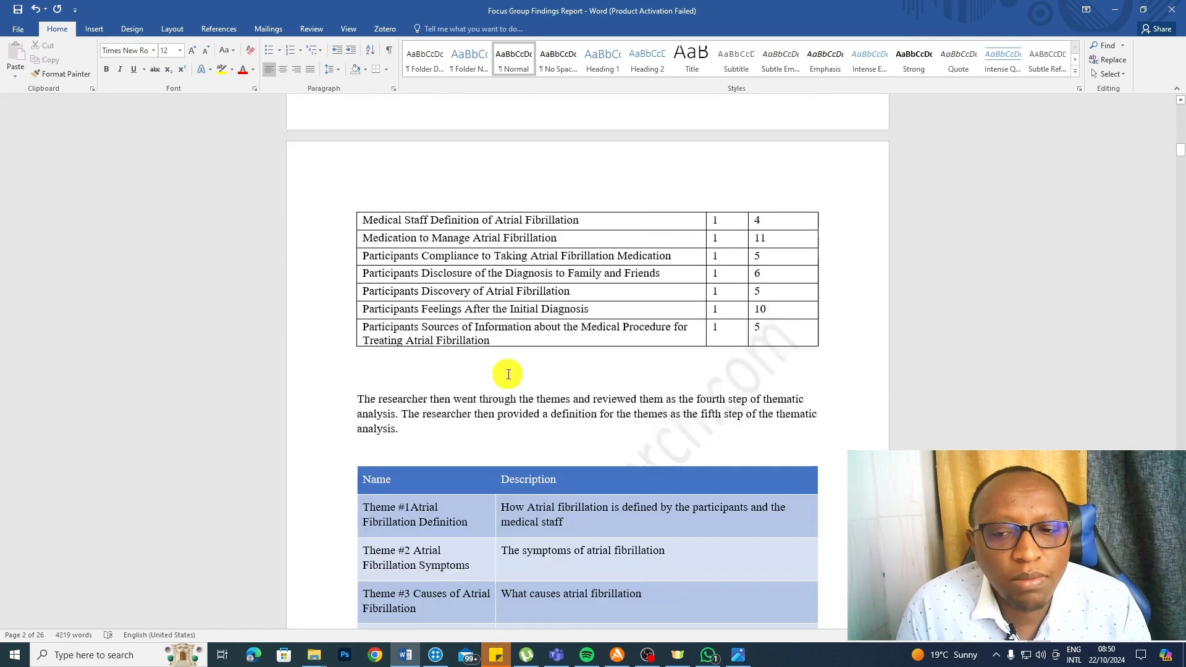
scroll(507, 375, down, 5)
scroll(507, 374, down, 5)
scroll(507, 374, down, 5)
scroll(507, 375, down, 3)
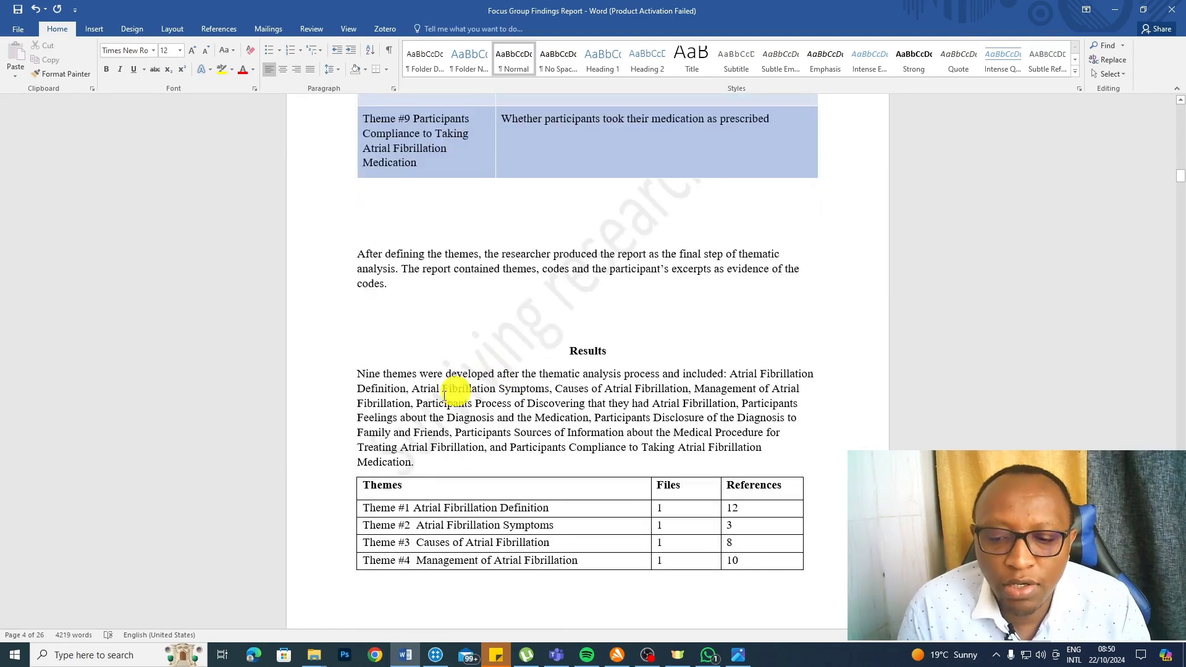
- Review the report's codes tables and Results section, then go back to NVivo
click(435, 655)
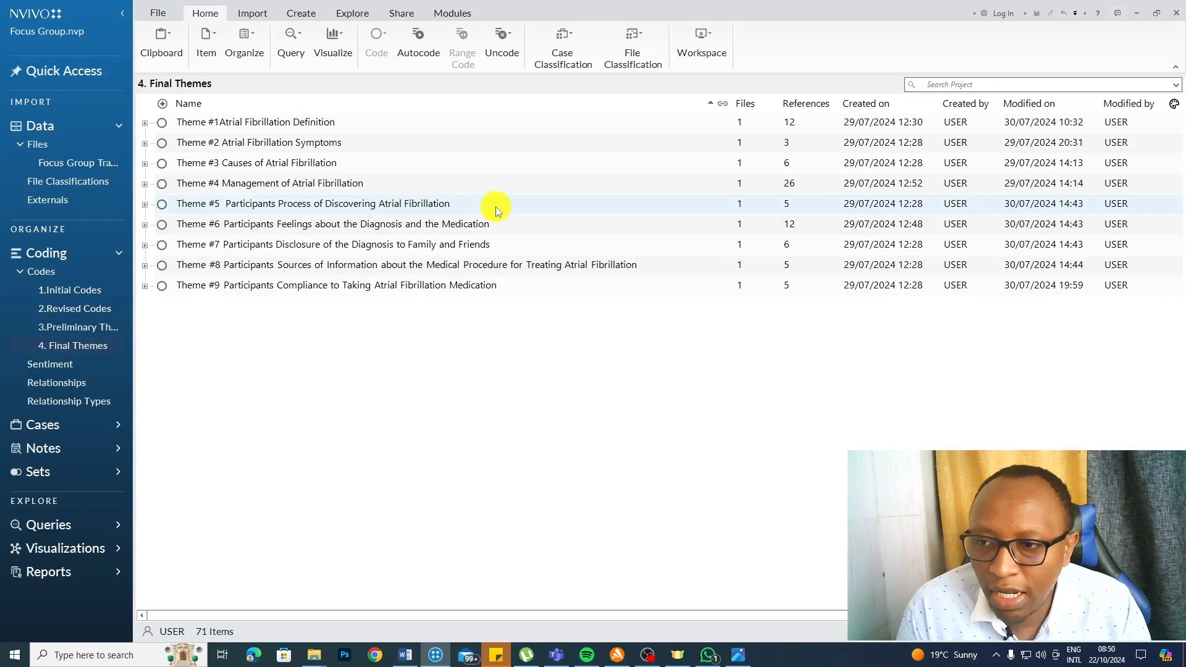
- Save all nine selected final themes with Export List into the Video 9 folder
click(273, 225)
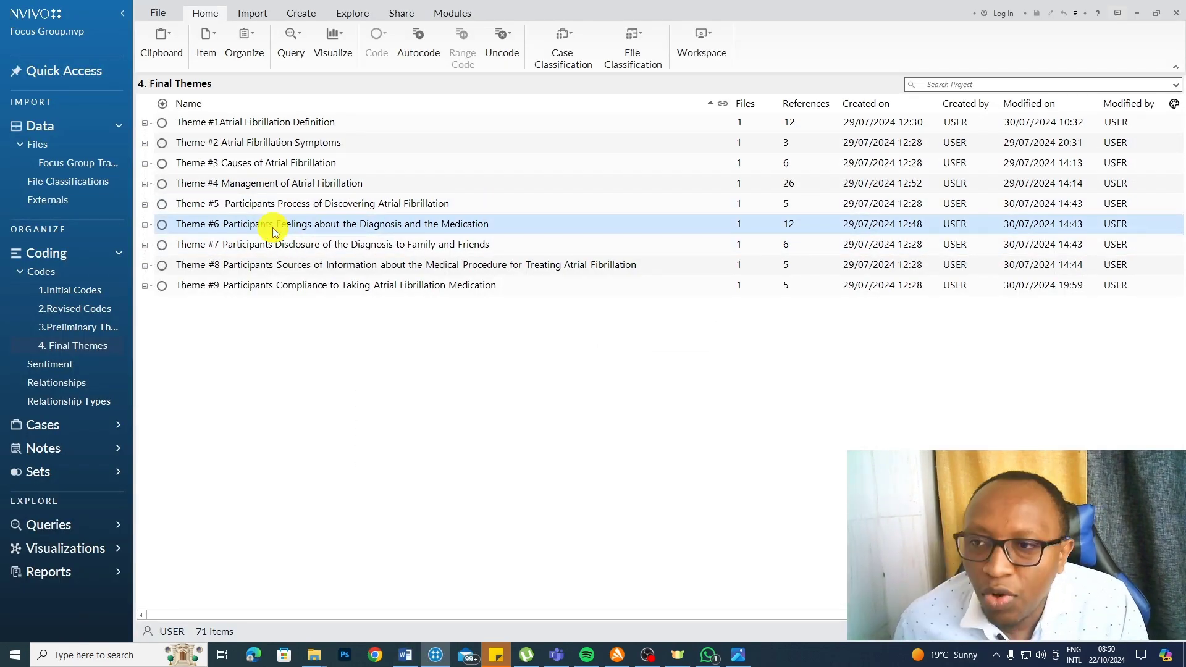
key(ctrl+a)
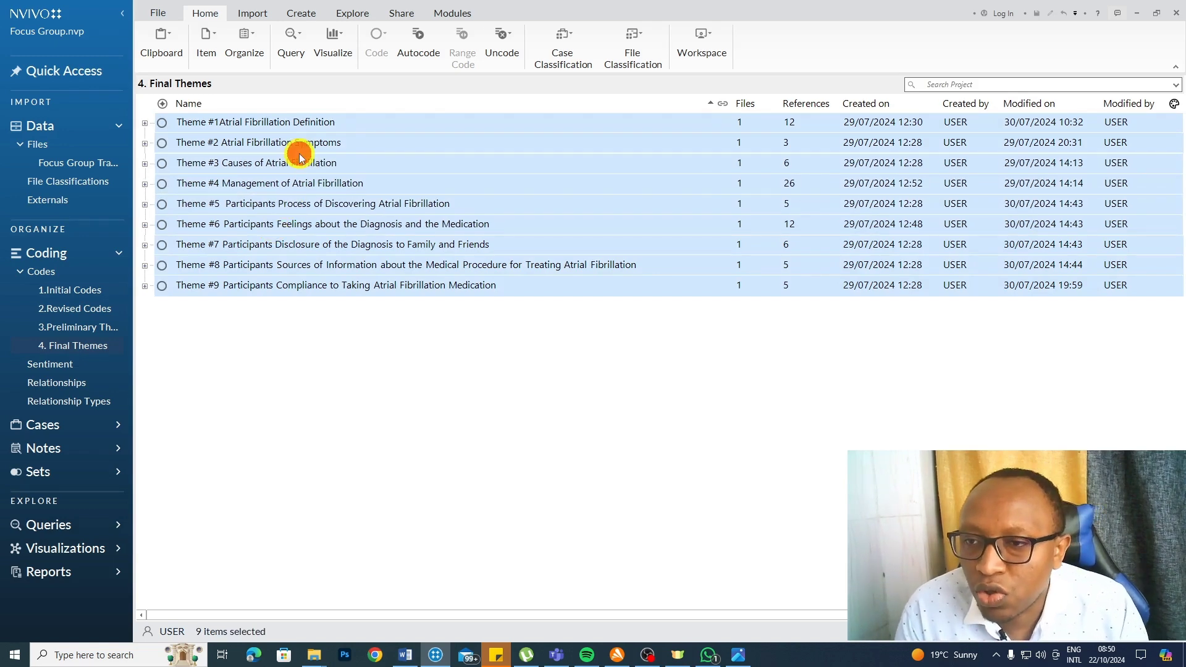
right_click(299, 153)
mouse_move(366, 162)
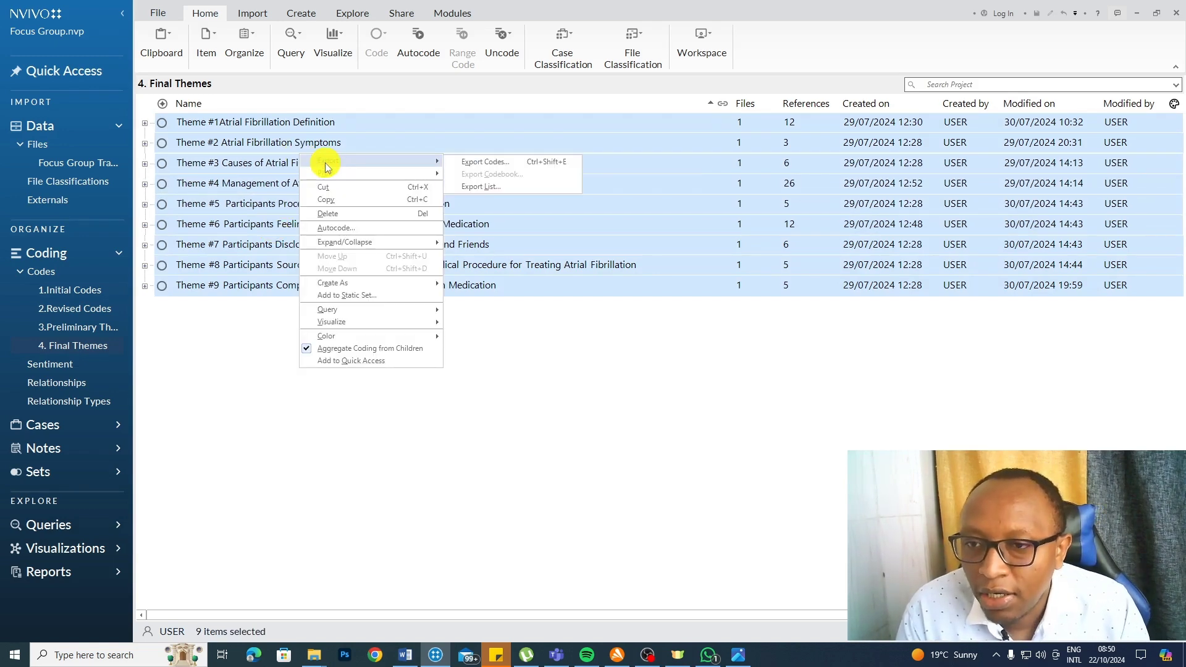
click(507, 185)
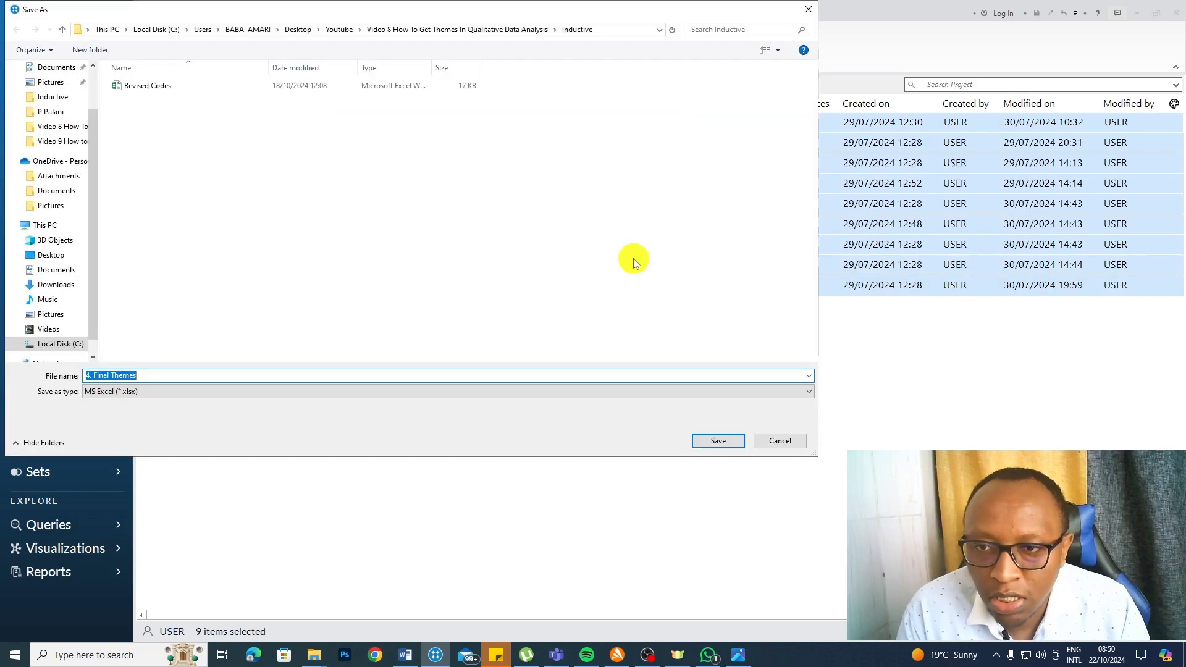
click(62, 141)
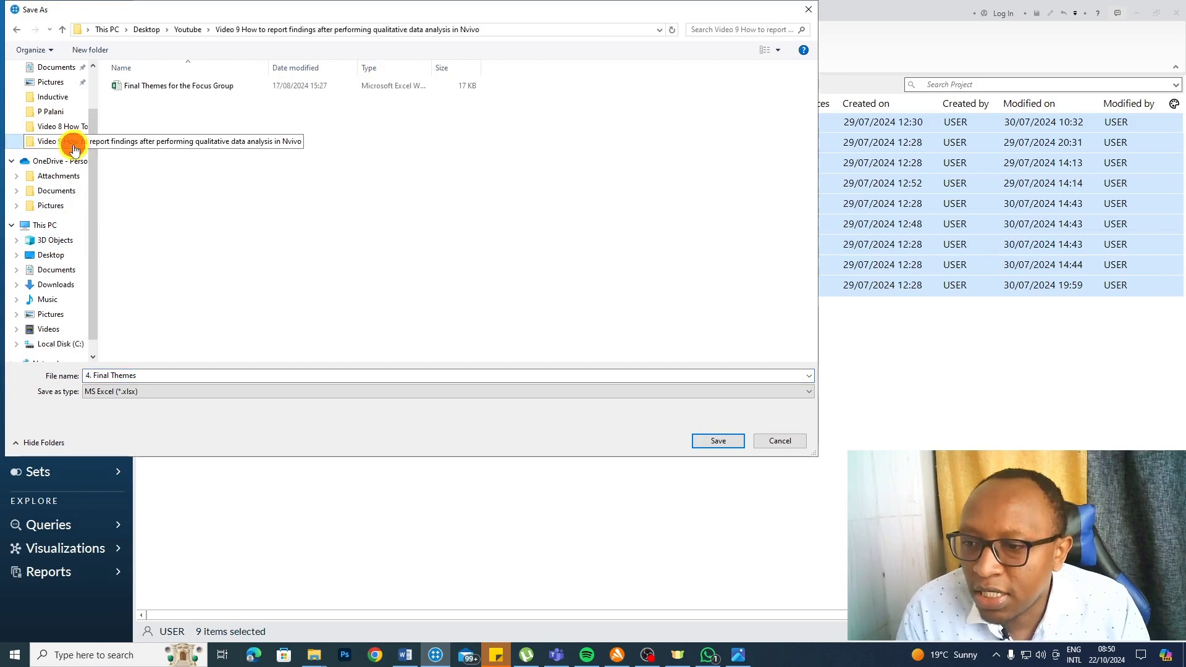
click(268, 375)
click(714, 440)
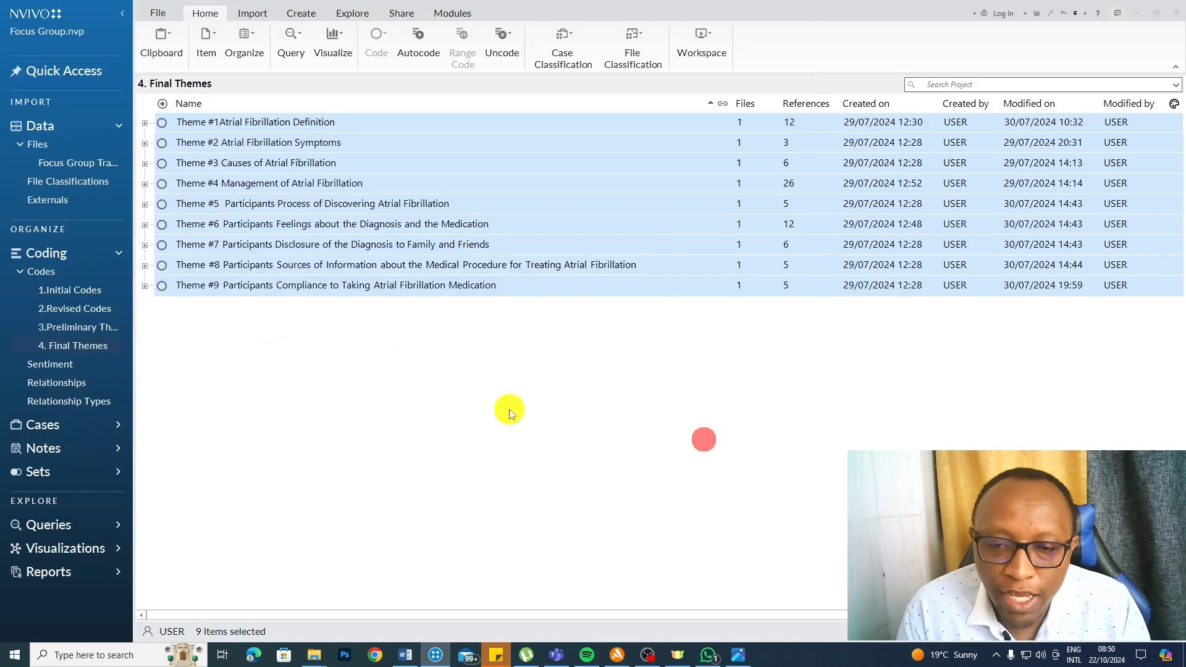
- Open Theme #1's excerpts, select 'My problem was the valve', then open the Final Themes spreadsheet
click(747, 124)
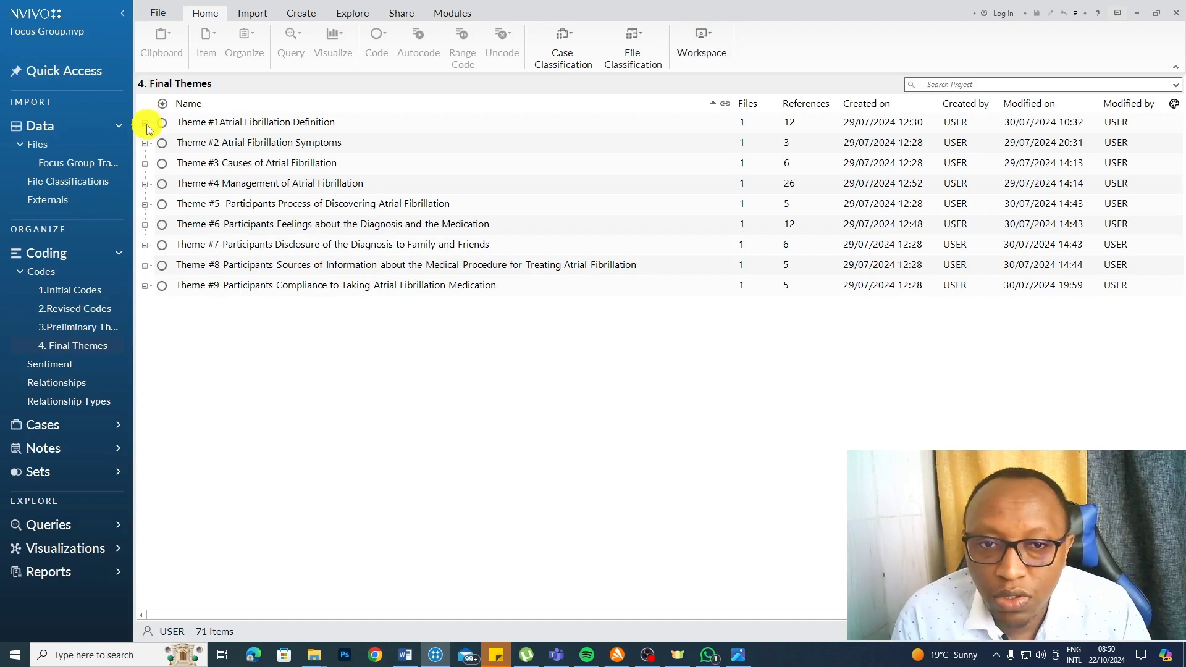
click(298, 124)
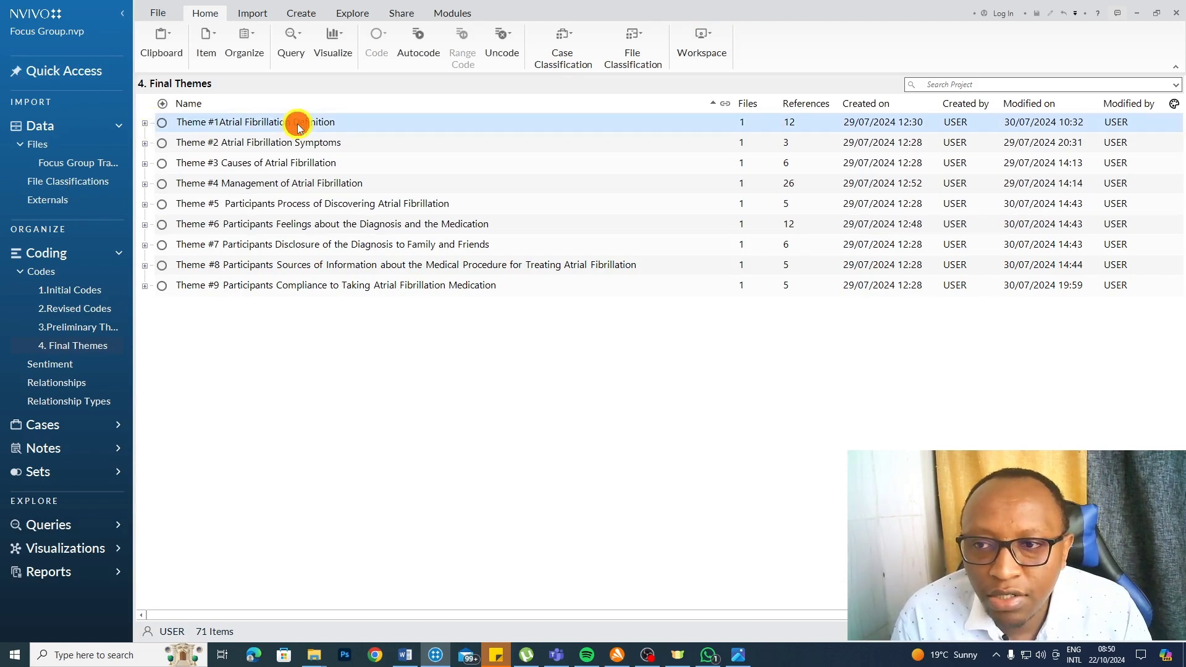
double_click(298, 124)
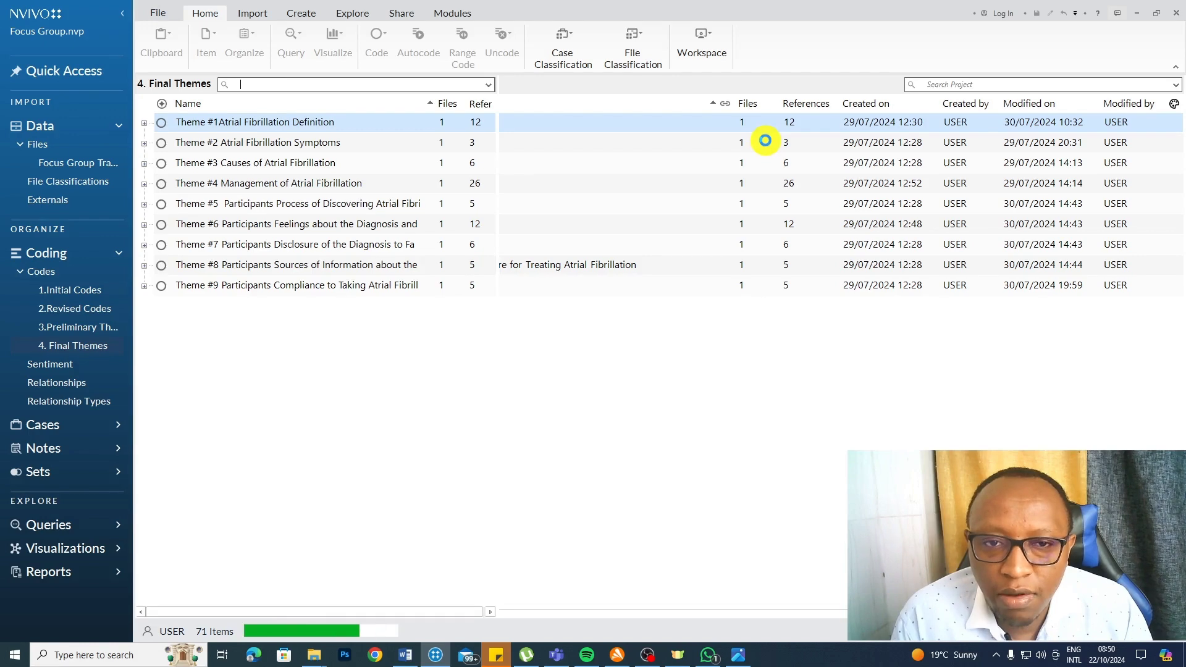
scroll(536, 194, down, 5)
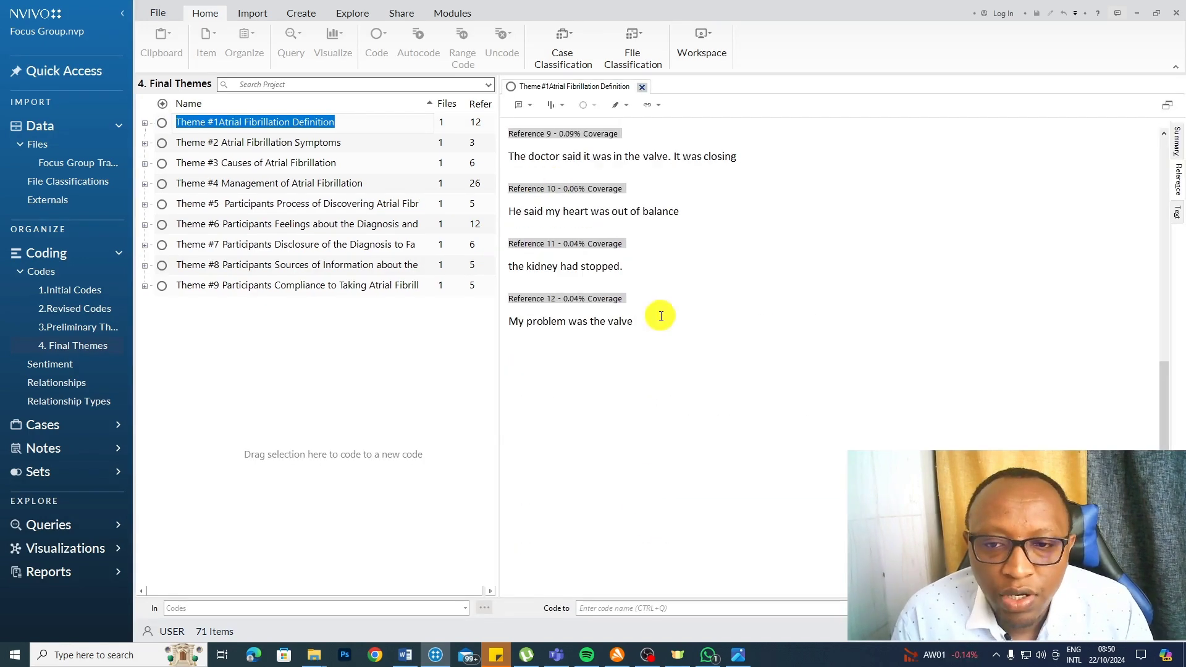
drag(649, 321, 492, 321)
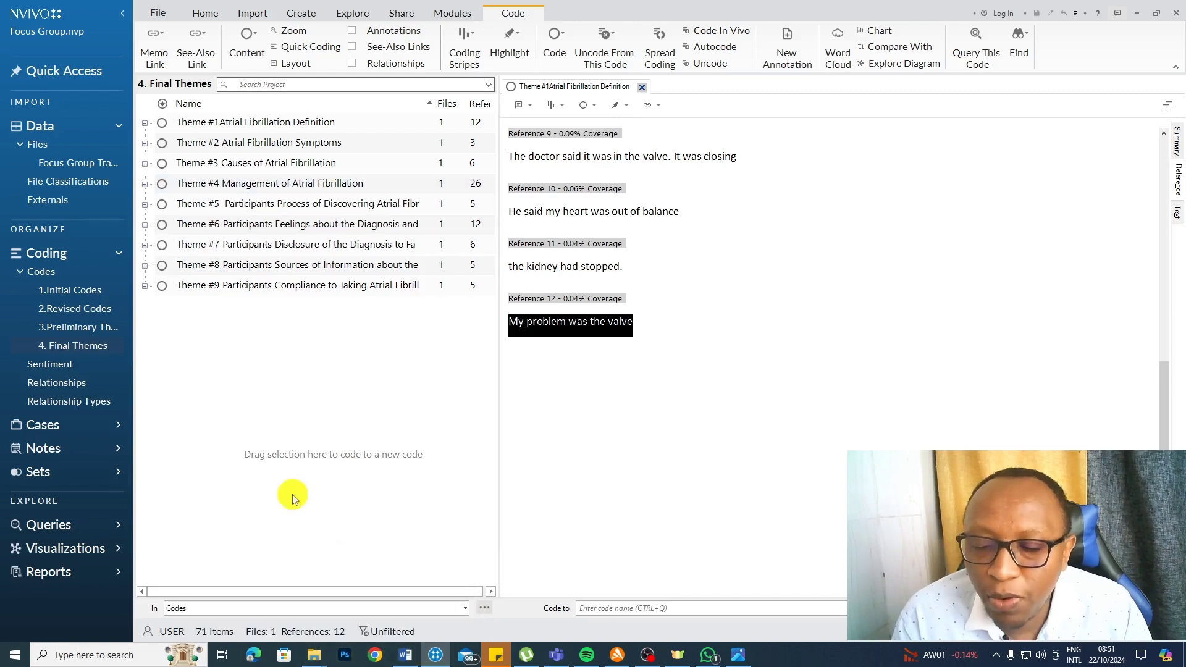
mouse_move(314, 655)
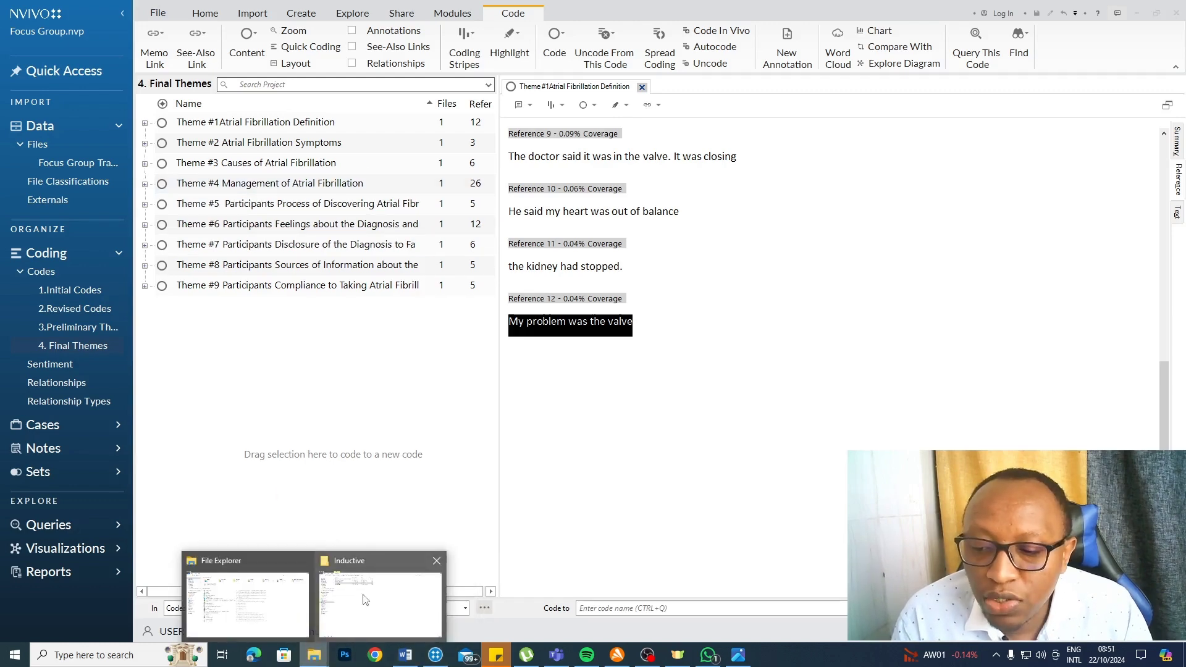
click(364, 599)
double_click(343, 114)
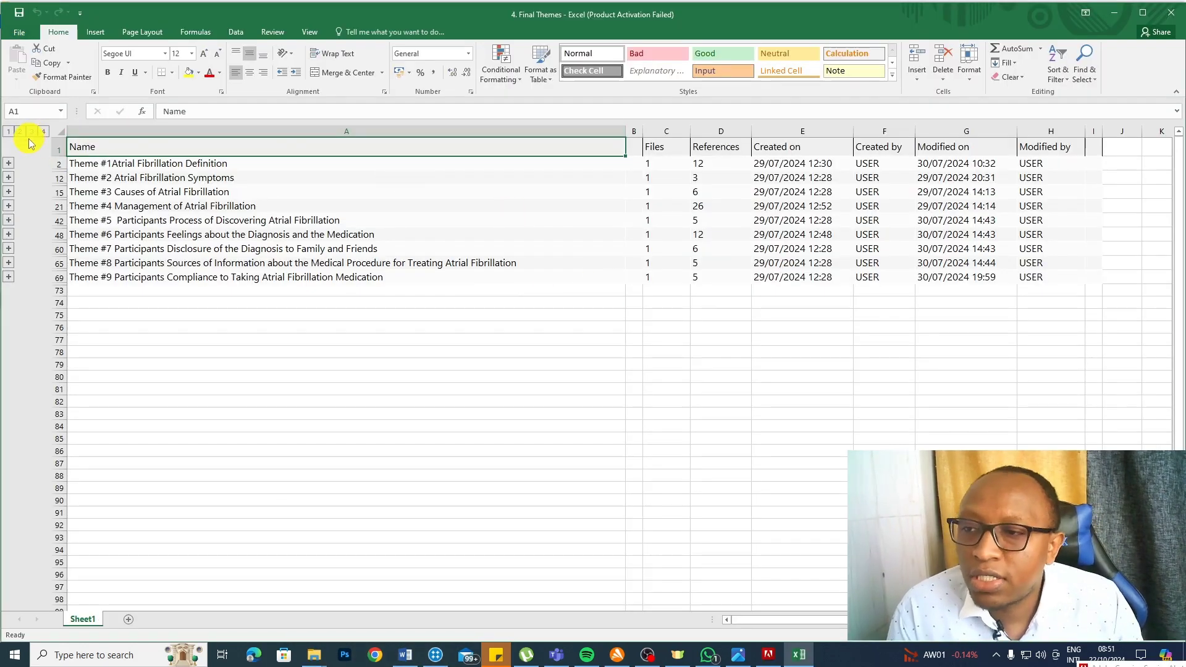
- Expand the Final Themes rows to outline level 2, then return to the Word report
click(139, 164)
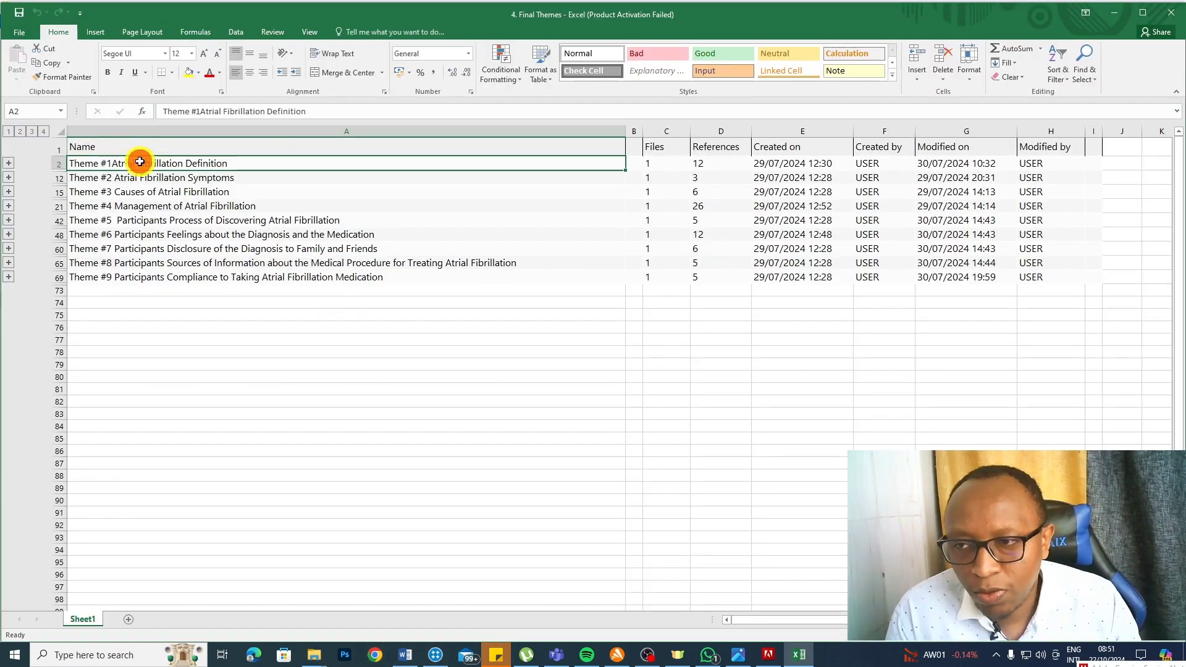
click(21, 132)
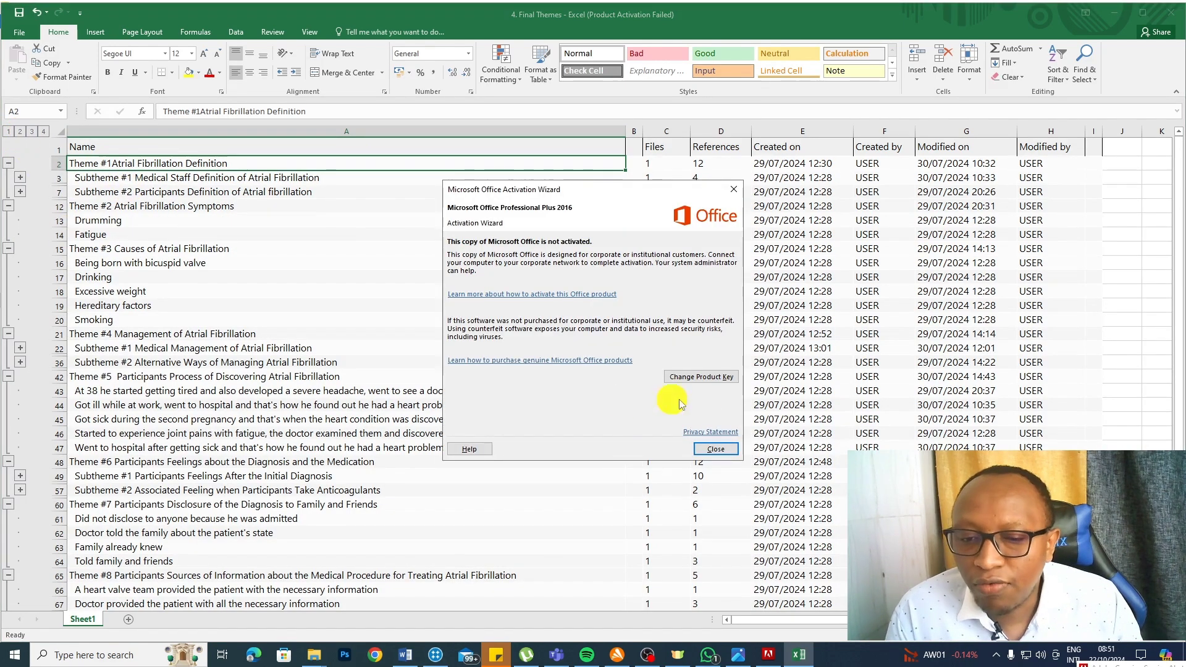
click(715, 450)
key(alt+Tab)
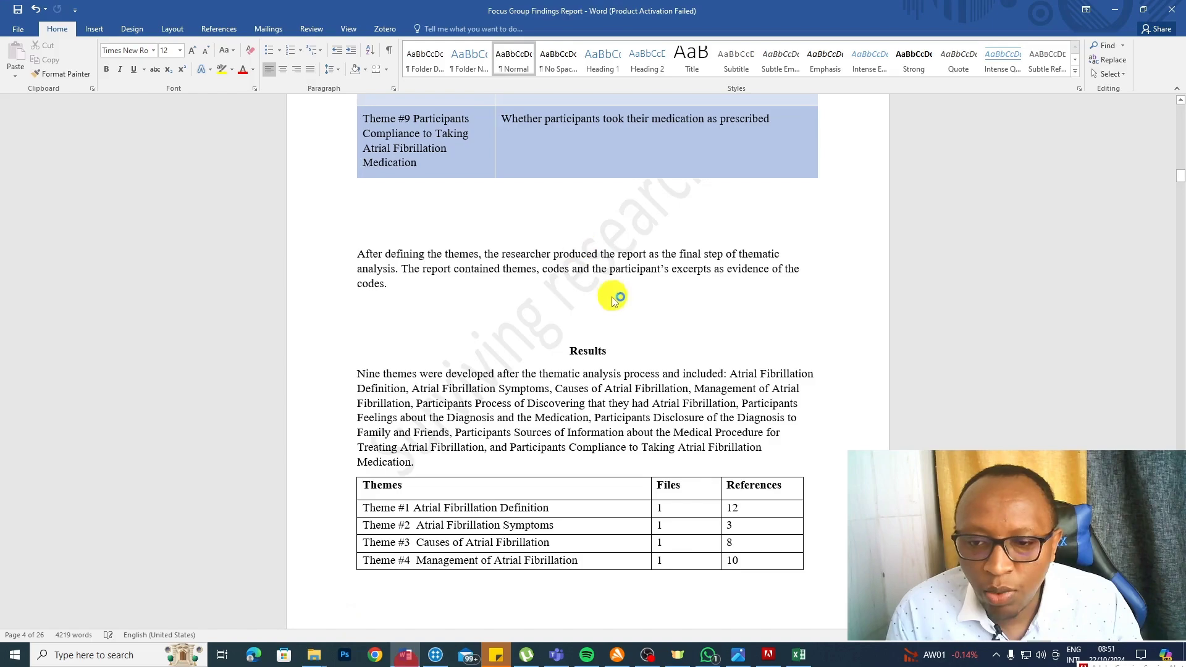
scroll(613, 298, up, 5)
scroll(614, 299, up, 5)
scroll(614, 299, up, 5)
- Scroll the report's initial codes, themes and definition tables, then return to NVivo
click(434, 655)
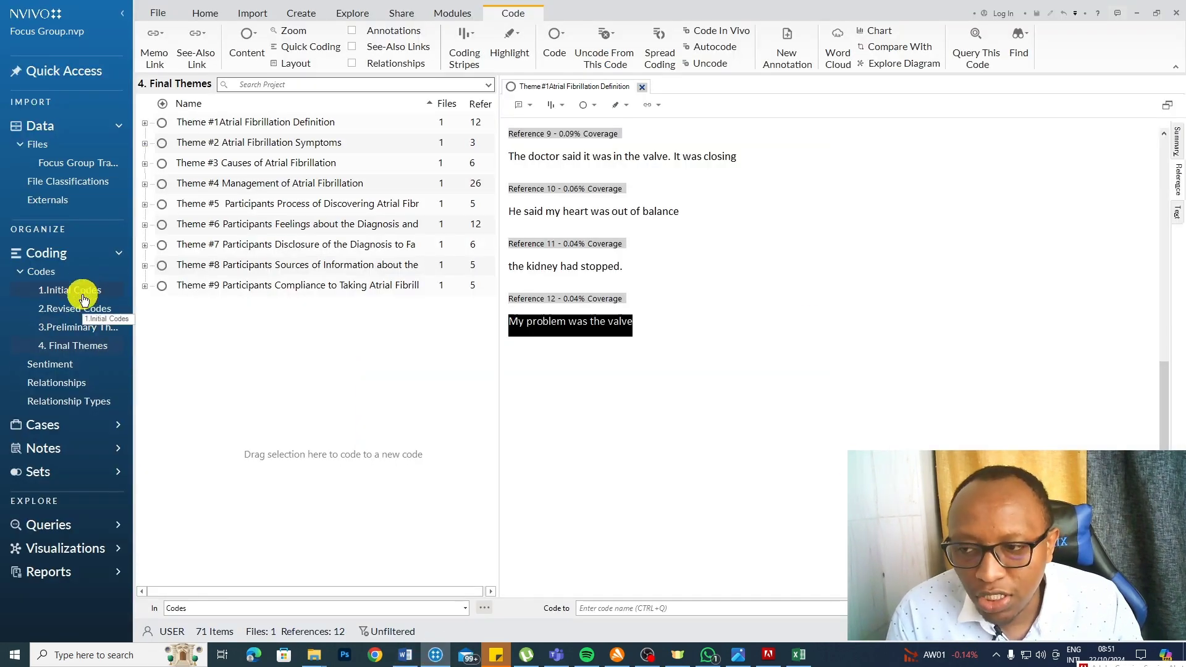
click(405, 656)
scroll(510, 367, up, 5)
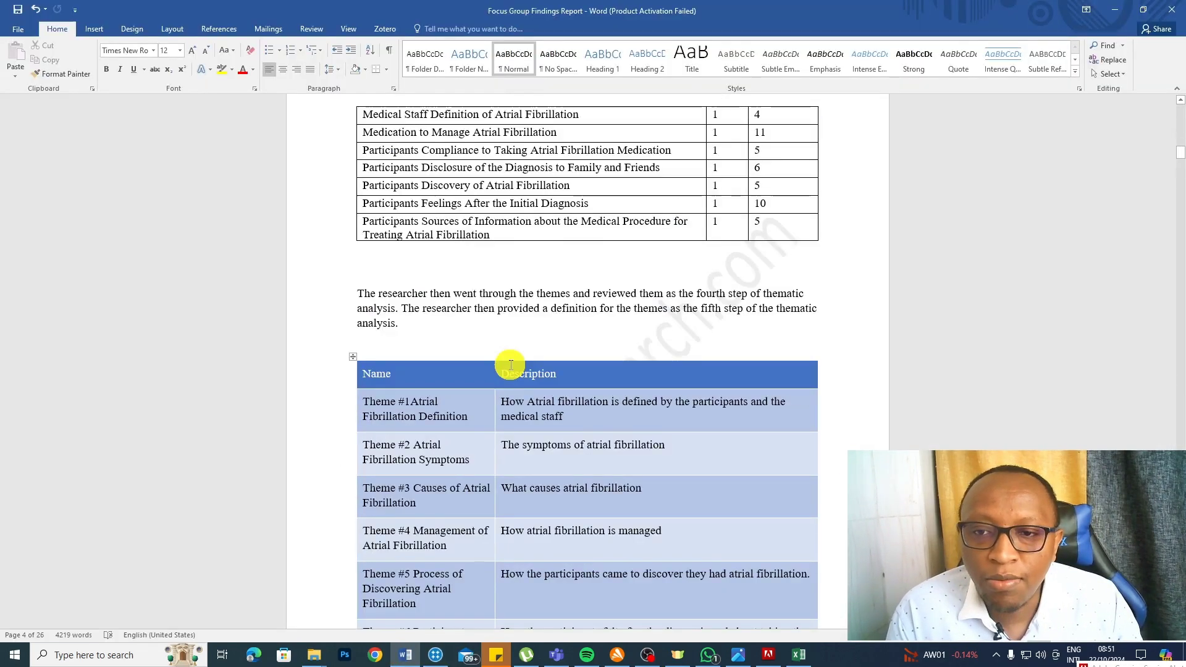
scroll(511, 367, up, 5)
scroll(510, 367, up, 5)
scroll(511, 367, up, 5)
scroll(511, 368, down, 2)
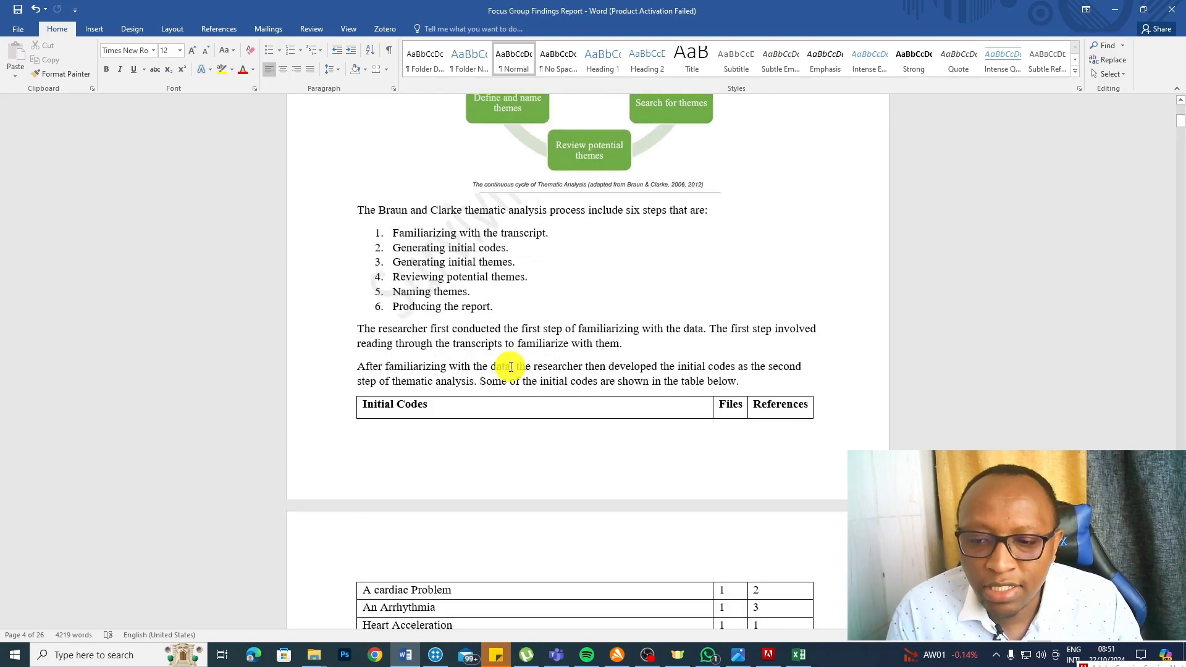
scroll(511, 367, down, 5)
scroll(510, 367, down, 5)
scroll(510, 367, down, 5)
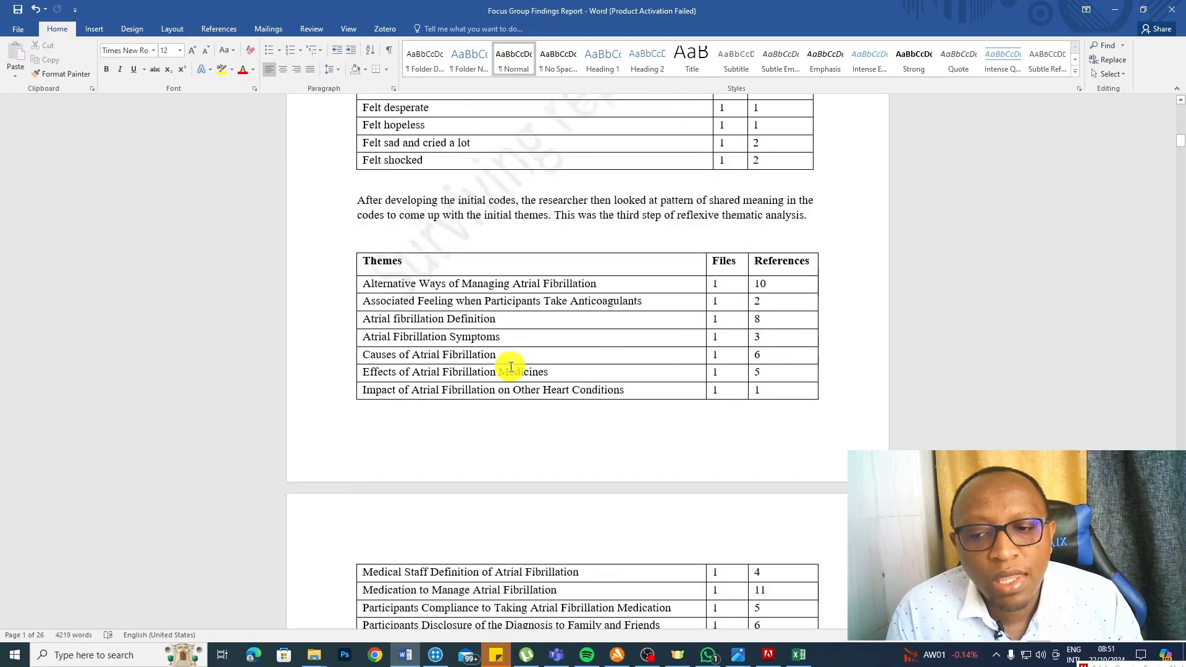
scroll(586, 231, down, 2)
click(440, 319)
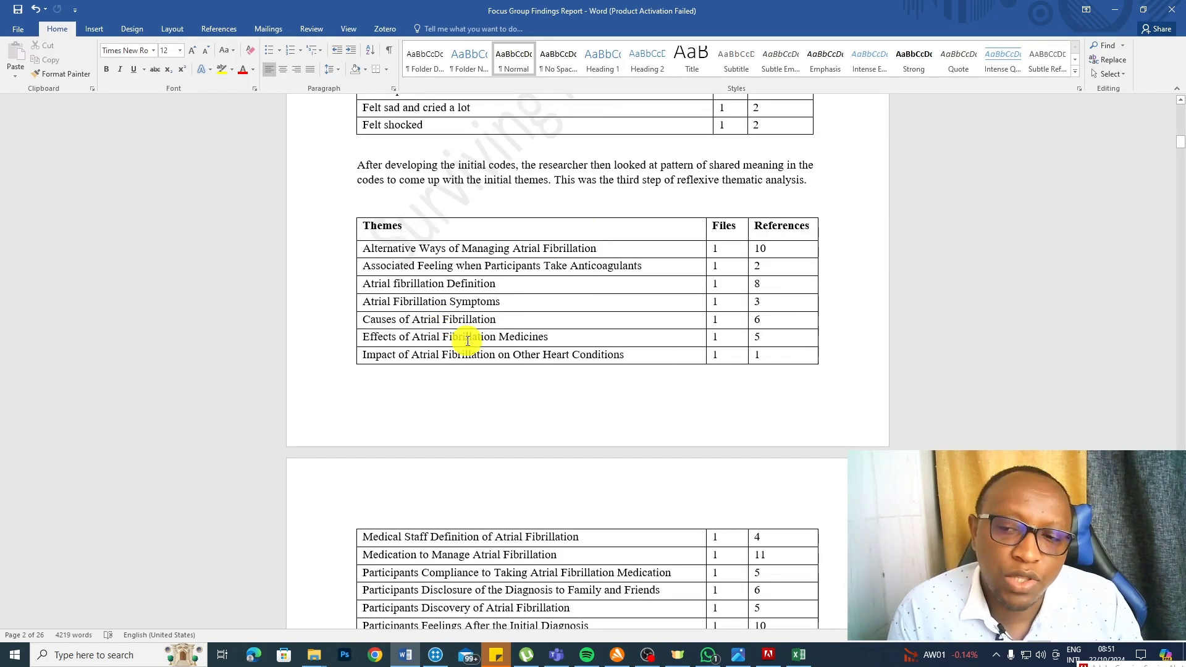
scroll(466, 340, down, 4)
scroll(465, 341, down, 3)
scroll(465, 340, down, 3)
scroll(466, 340, down, 3)
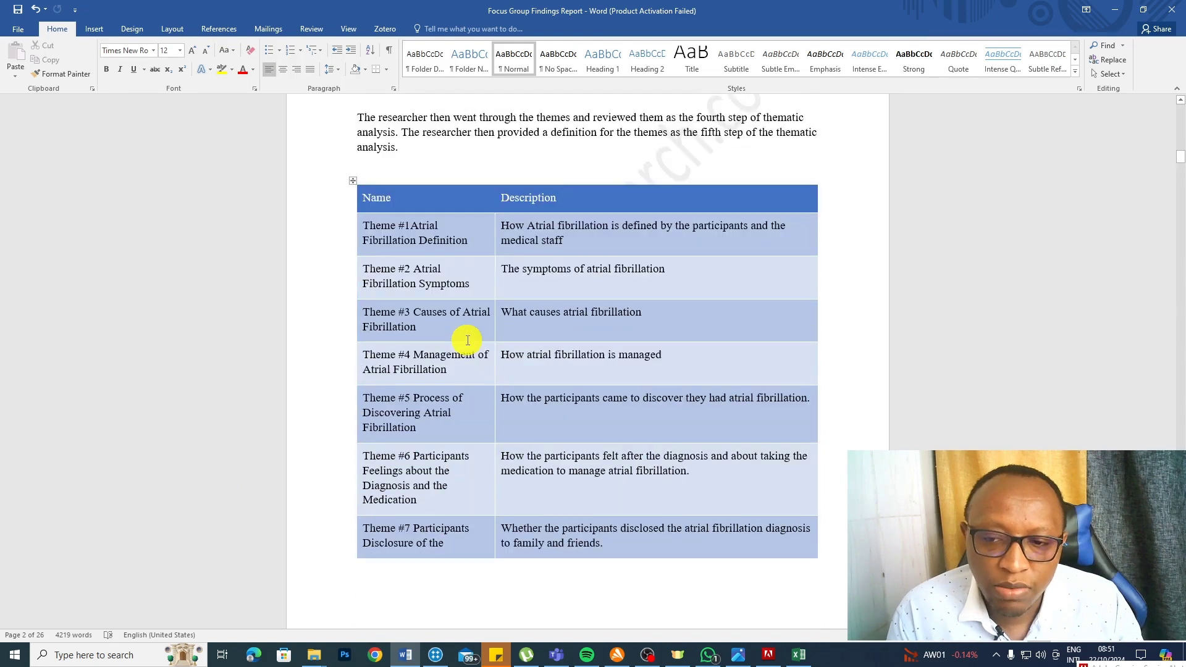
scroll(466, 339, down, 3)
key(alt+Tab)
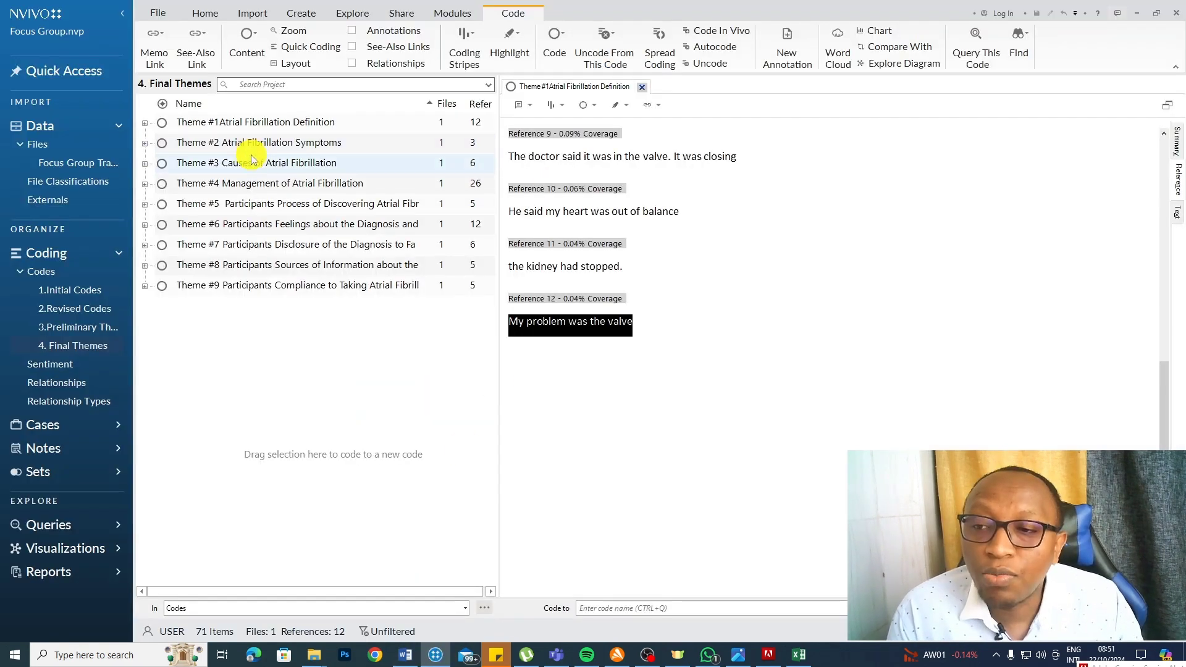
- Select all nine final themes and open Export Codebook with 4. Final Themes ticked
click(252, 162)
key(ctrl+a)
right_click(252, 158)
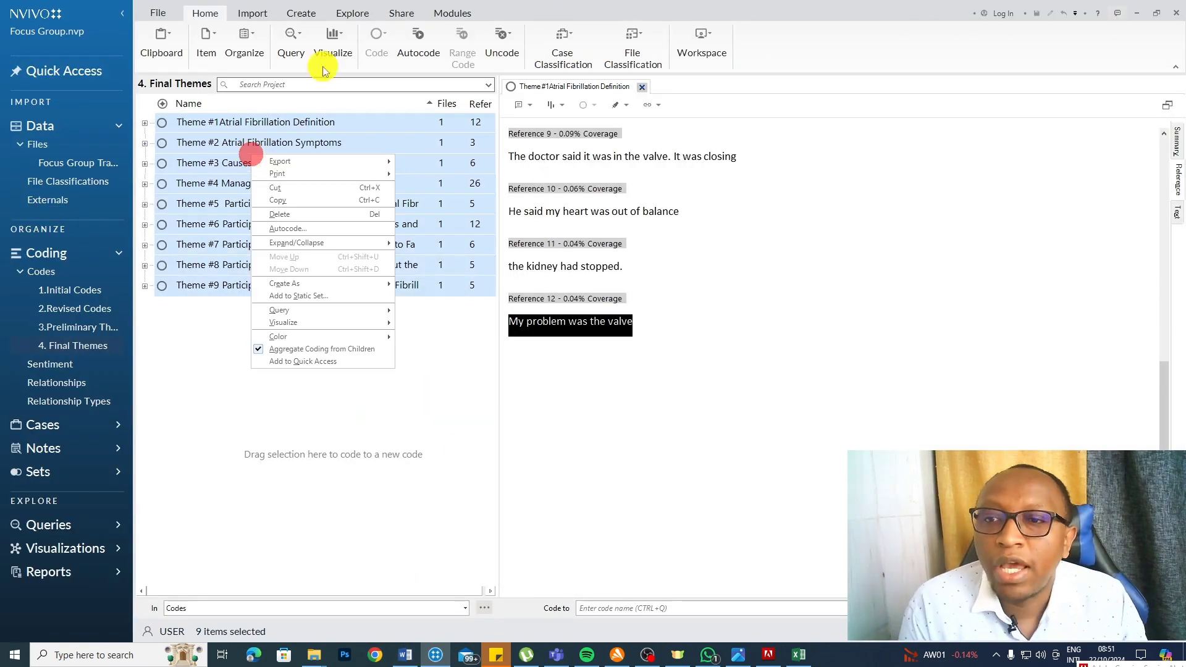
click(405, 14)
click(407, 45)
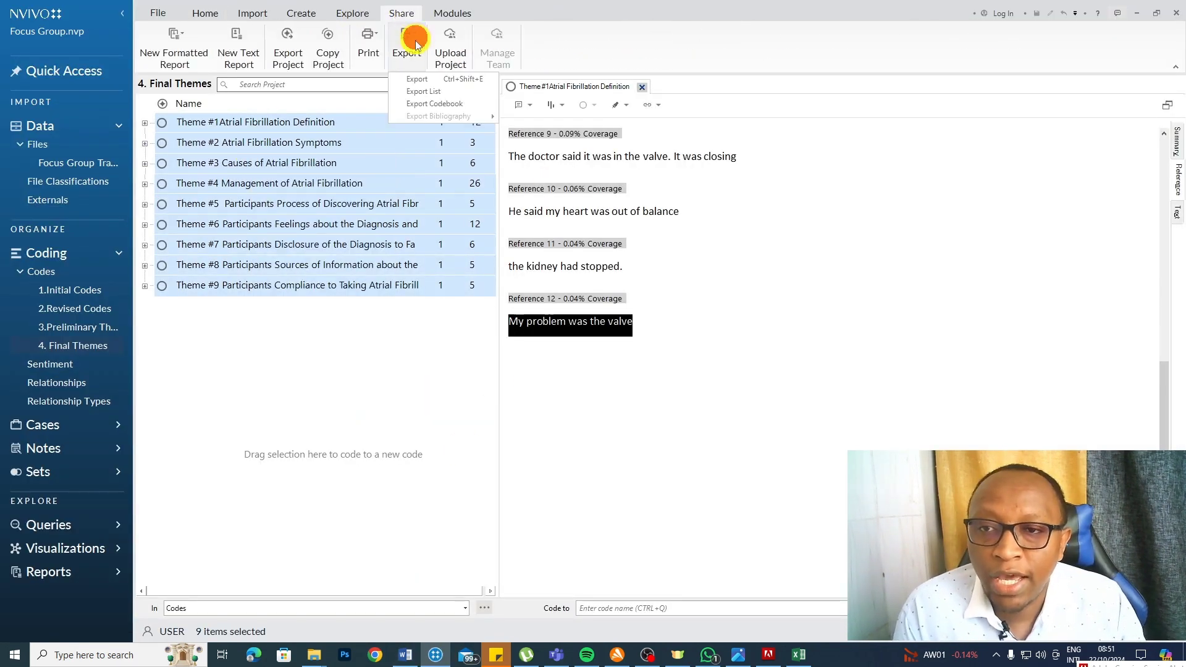
click(447, 110)
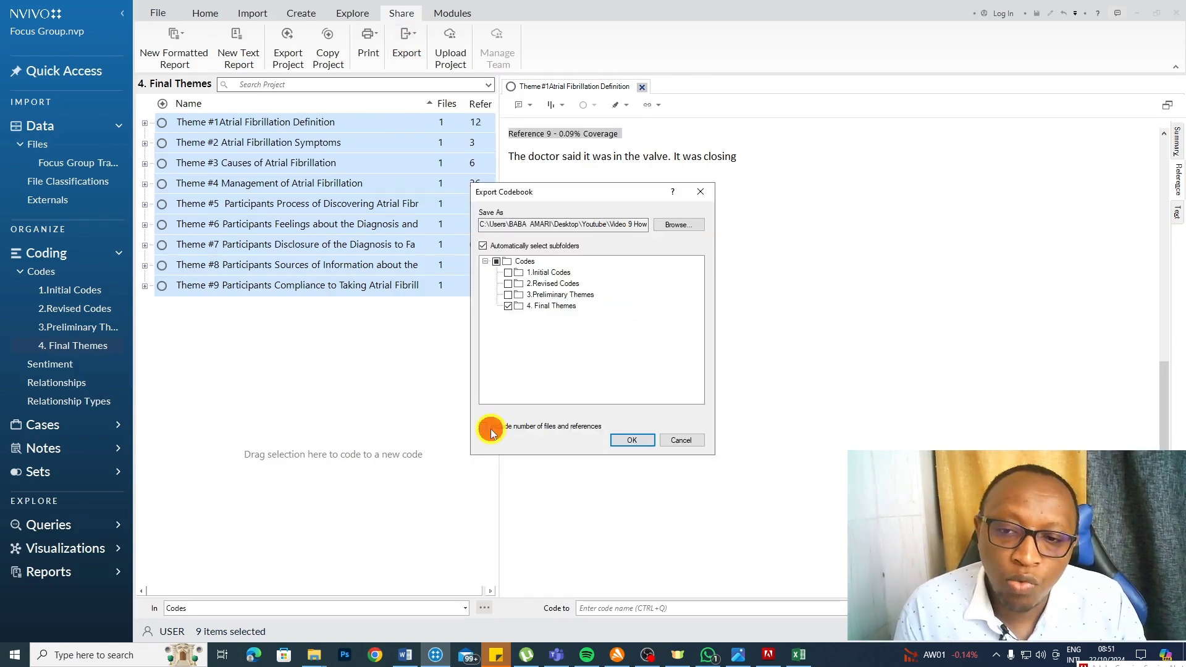
- Confirm the codebook export, scroll the seven-page Word codebook, then return to NVivo
click(680, 441)
scroll(621, 327, down, 5)
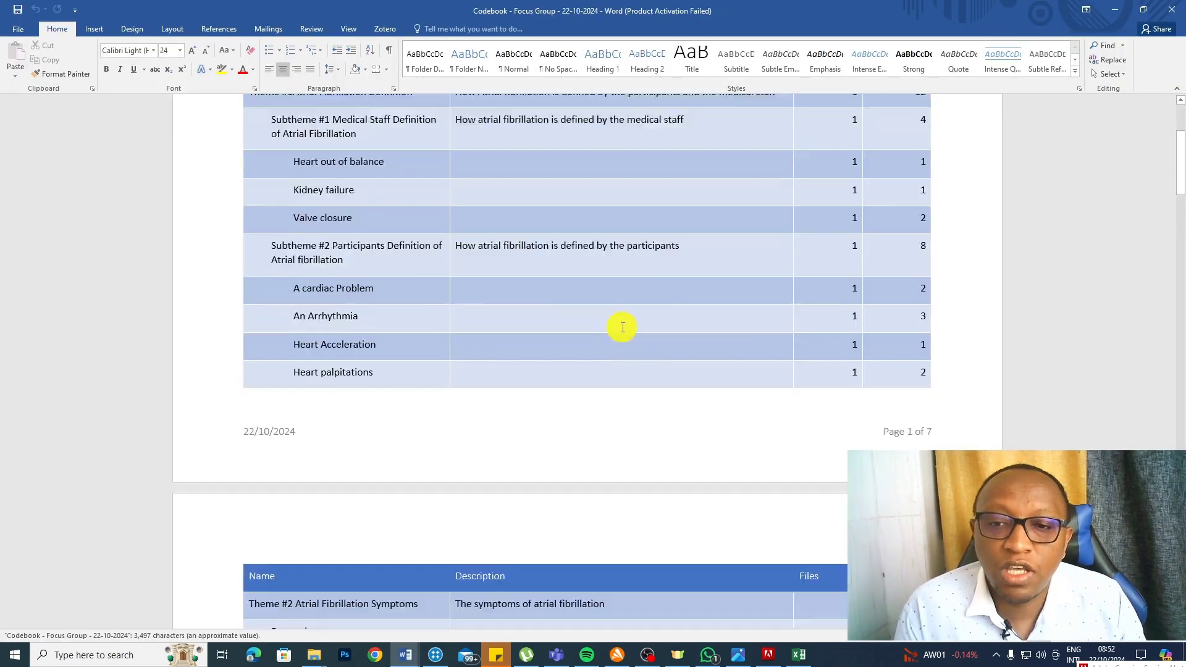
scroll(622, 326, down, 5)
scroll(621, 326, down, 5)
scroll(622, 326, down, 5)
scroll(622, 326, down, 5)
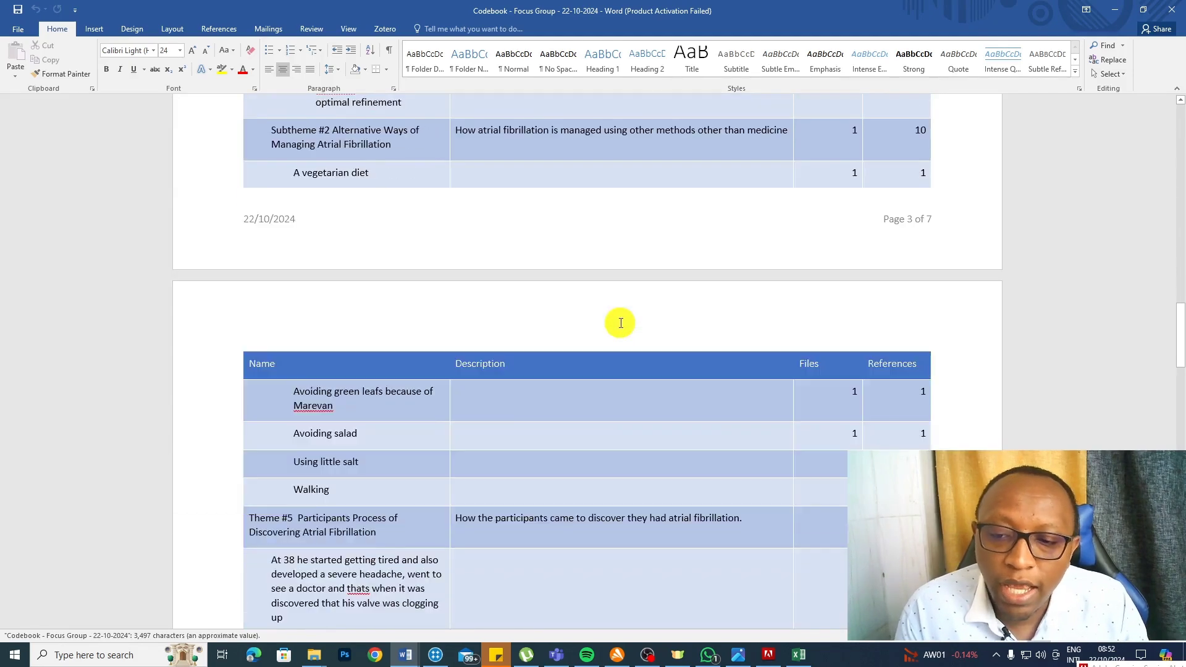
scroll(621, 326, down, 5)
scroll(621, 321, down, 5)
scroll(622, 321, down, 5)
scroll(621, 321, down, 4)
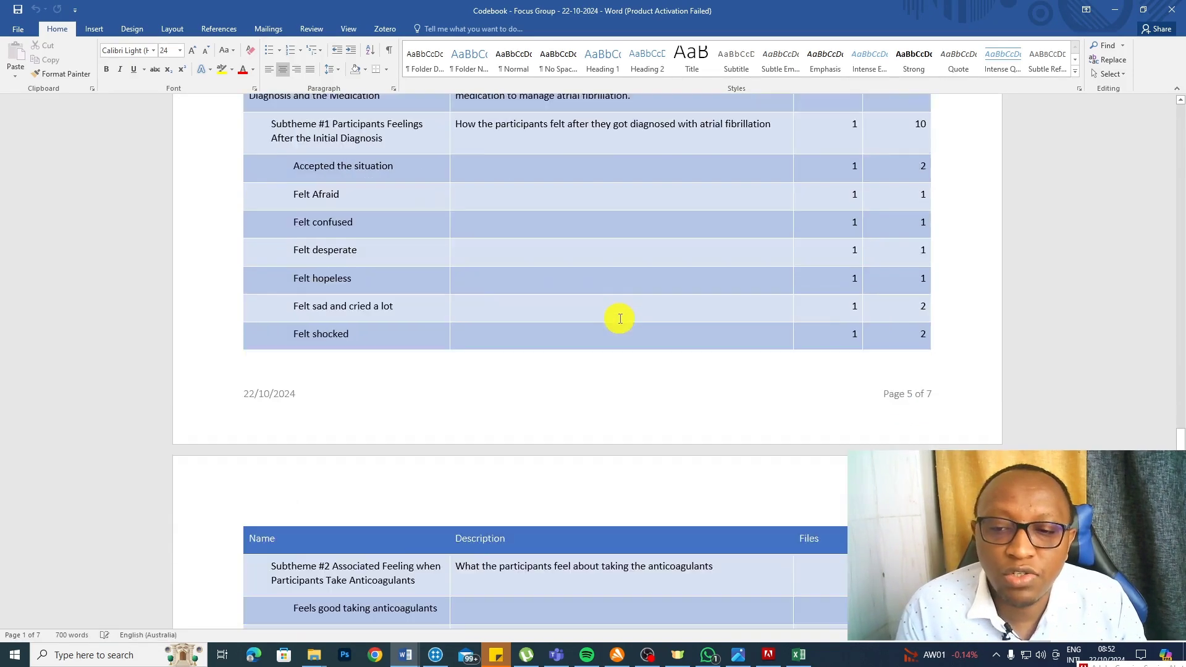
scroll(619, 313, down, 5)
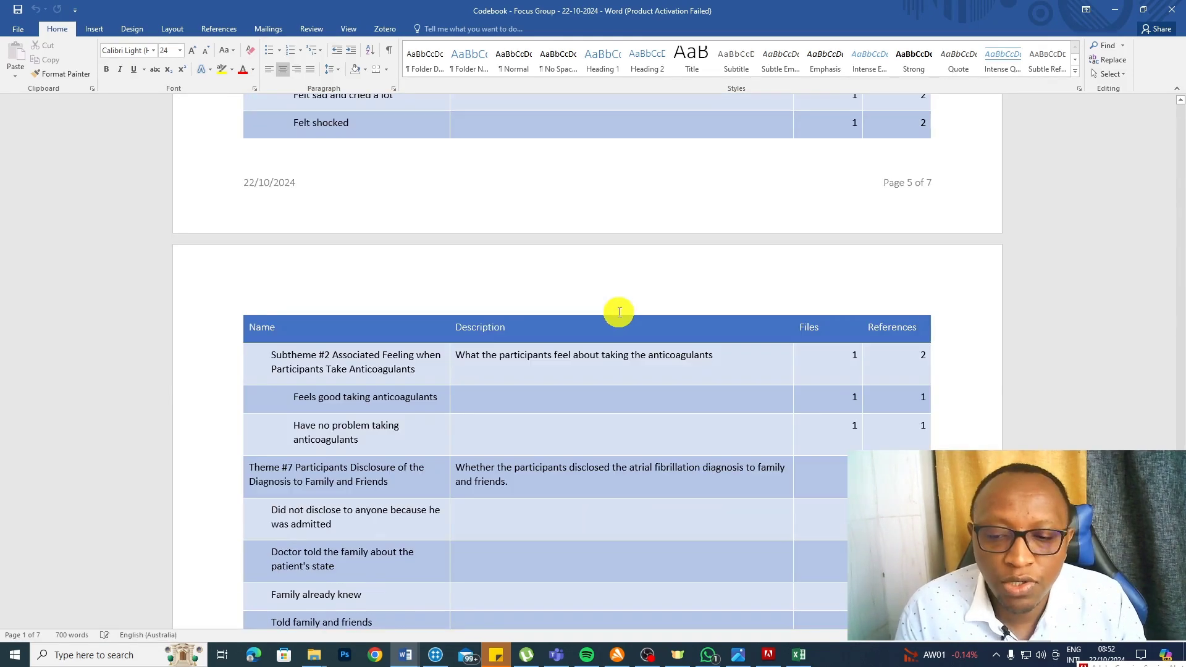
click(435, 655)
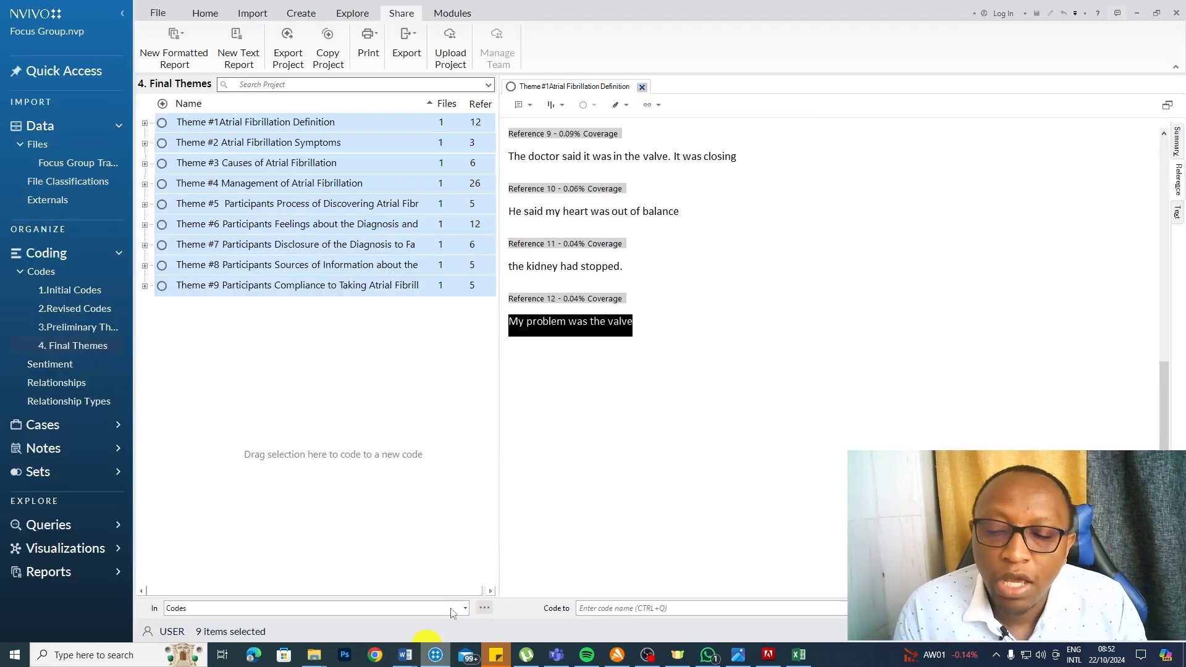
- Check Theme #1 Atrial Fibrillation Definition's description in Code Properties
click(345, 123)
right_click(345, 123)
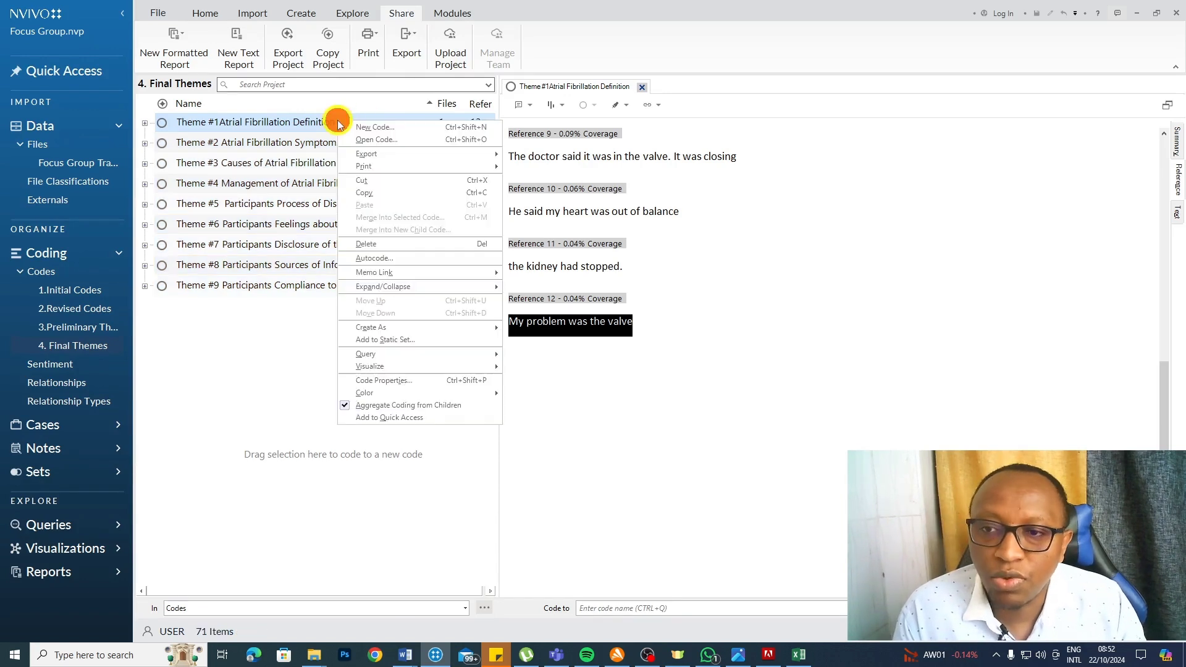
click(406, 380)
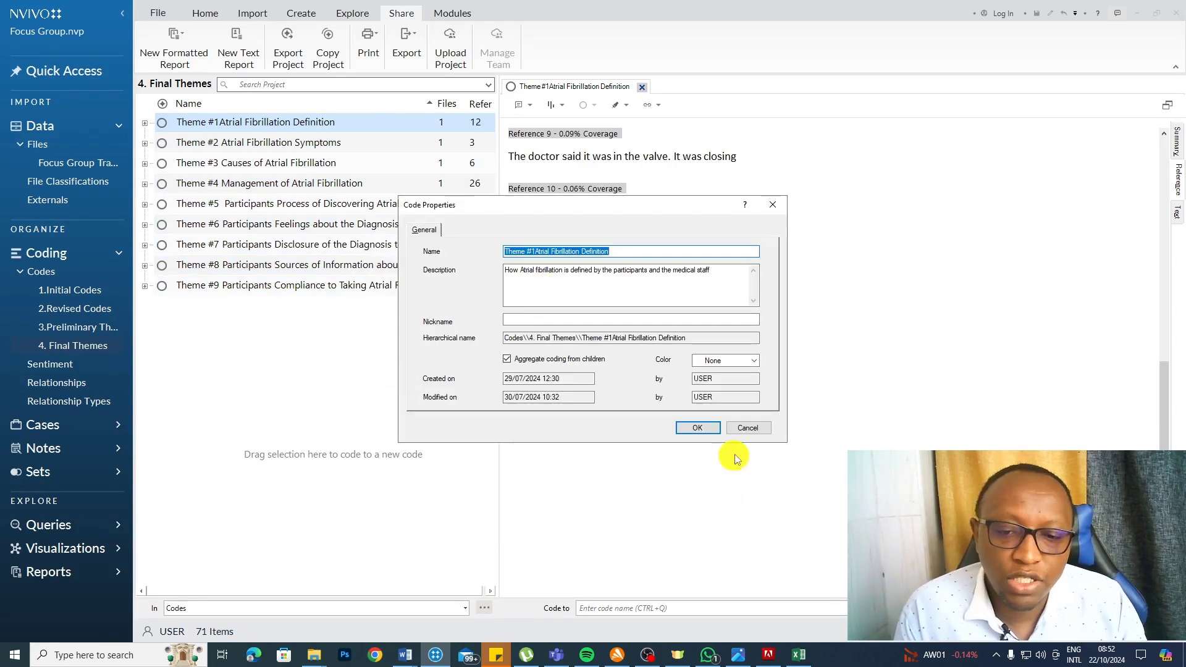
click(749, 428)
- Close the Theme #1 coding view and bring the Word findings report back
click(641, 87)
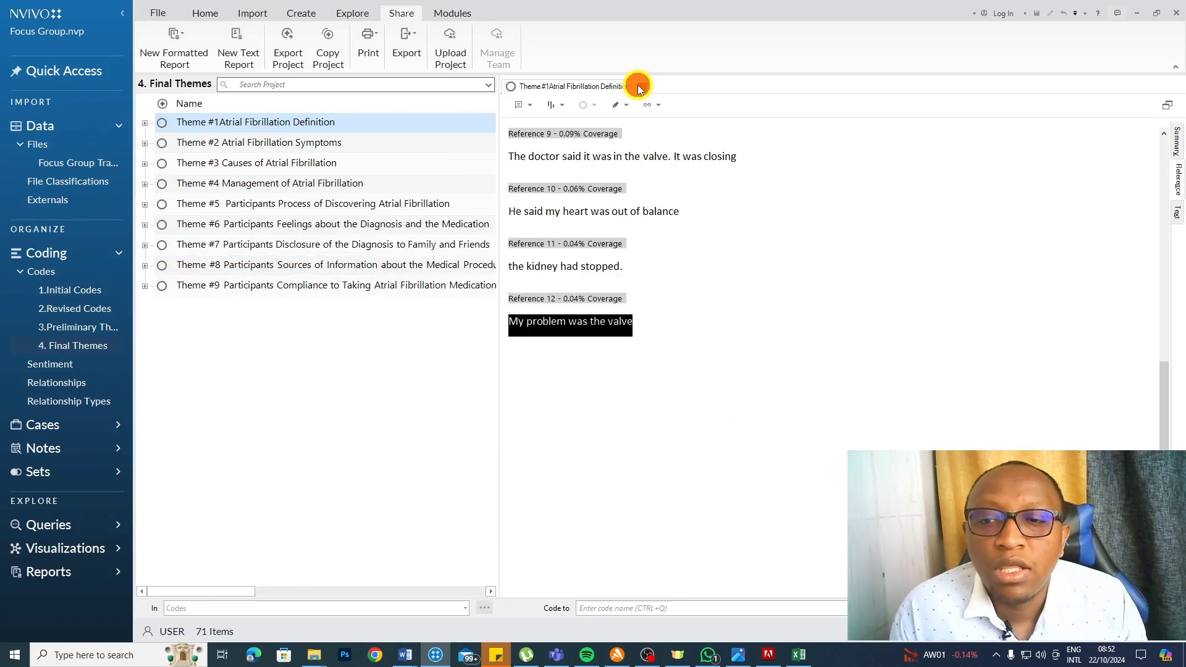
click(1167, 105)
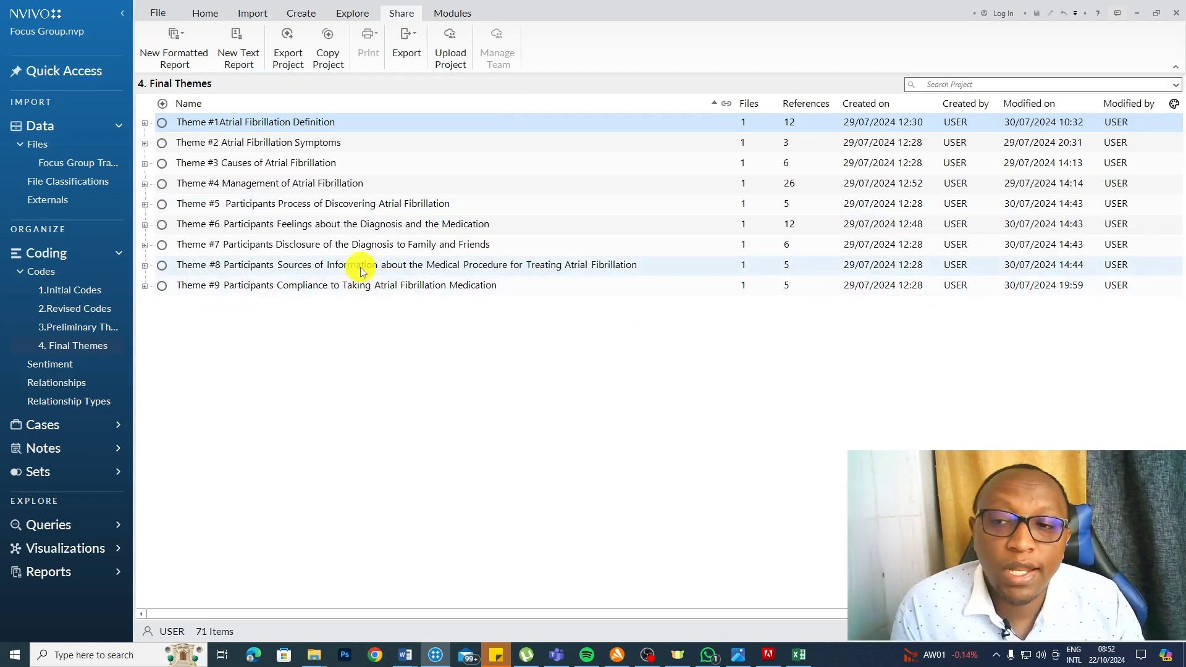
click(407, 654)
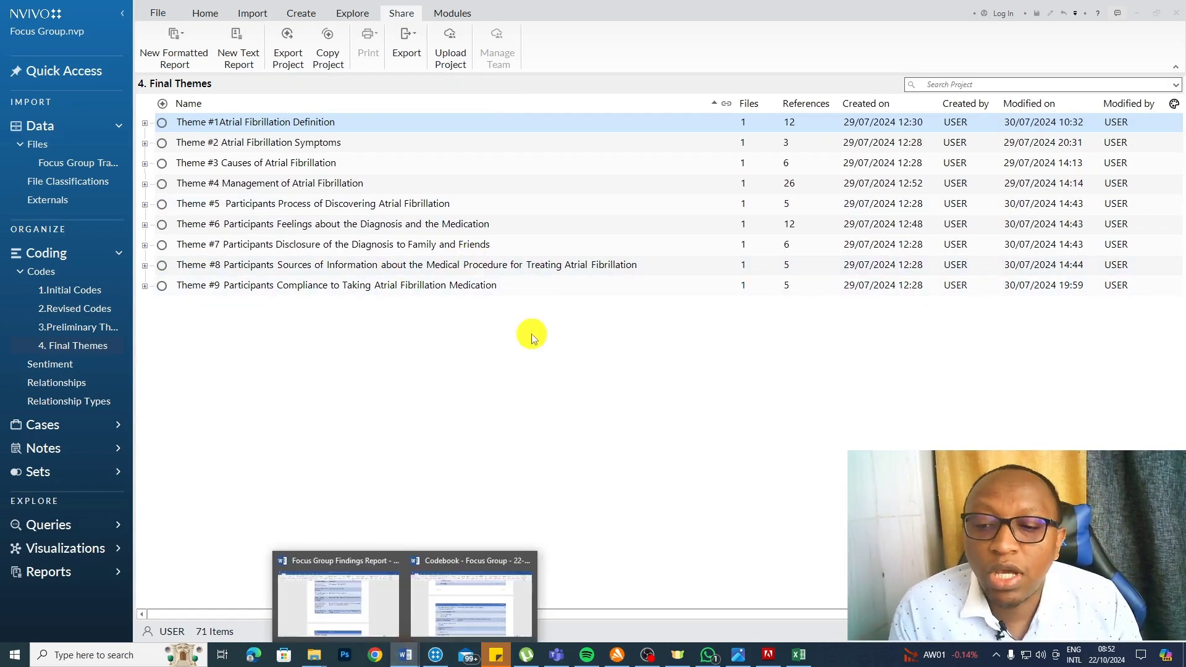
- Bring the Focus Group Findings Report to the front in Word
click(338, 579)
scroll(553, 213, up, 5)
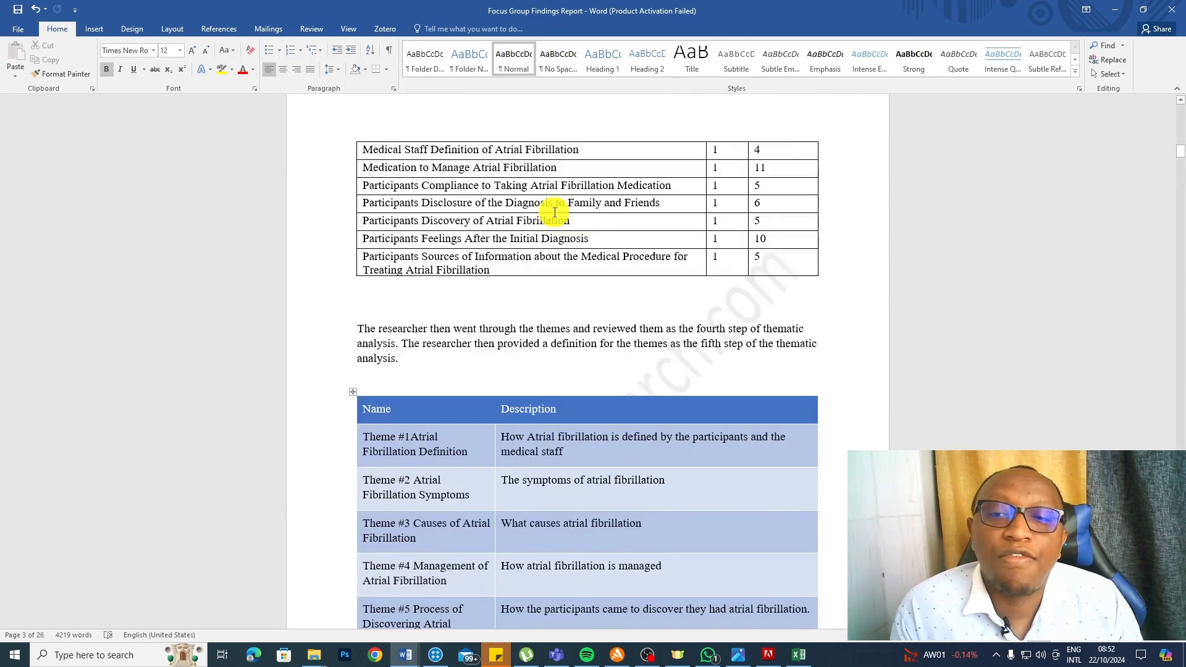
scroll(553, 213, up, 5)
scroll(554, 213, up, 5)
scroll(556, 222, up, 5)
scroll(557, 226, up, 5)
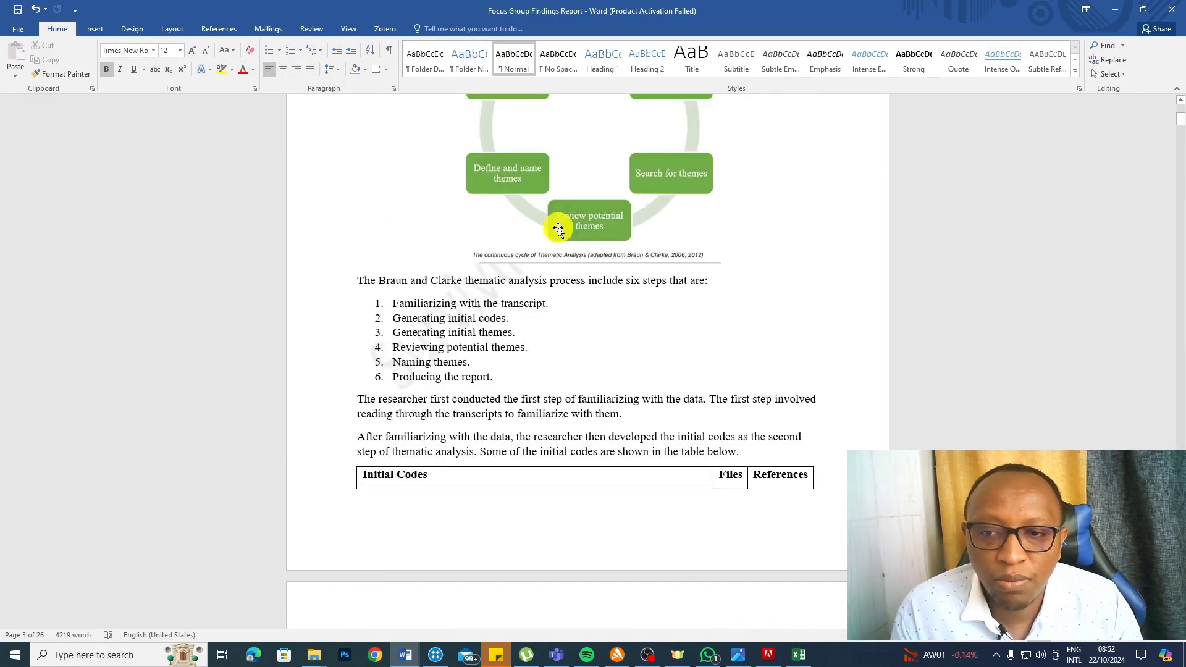
scroll(557, 225, up, 5)
scroll(557, 225, up, 3)
scroll(411, 239, down, 5)
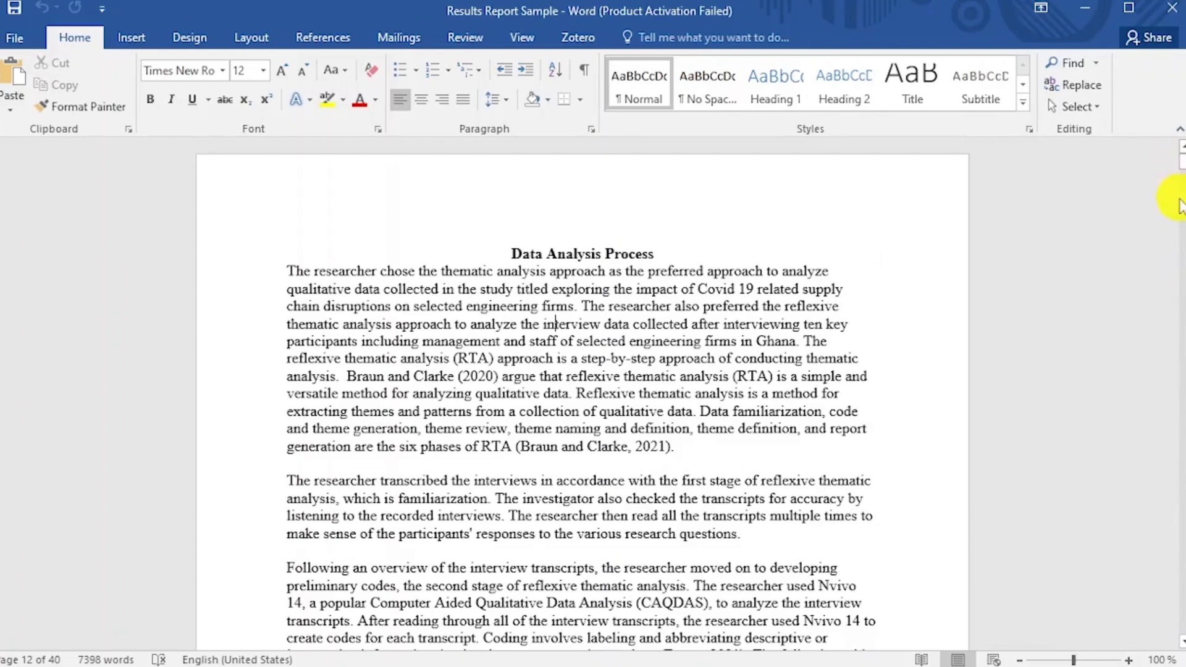
scroll(595, 271, down, 5)
scroll(595, 278, down, 4)
scroll(595, 278, down, 5)
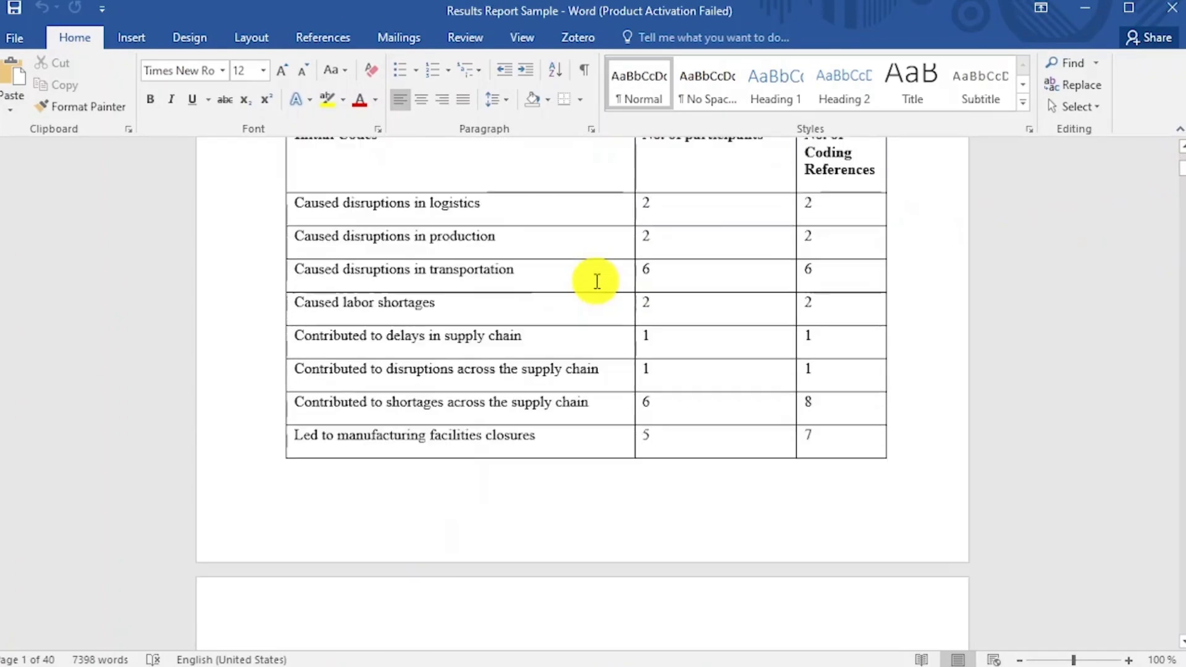
scroll(594, 283, down, 5)
scroll(595, 282, down, 5)
scroll(595, 282, down, 5)
scroll(593, 285, down, 5)
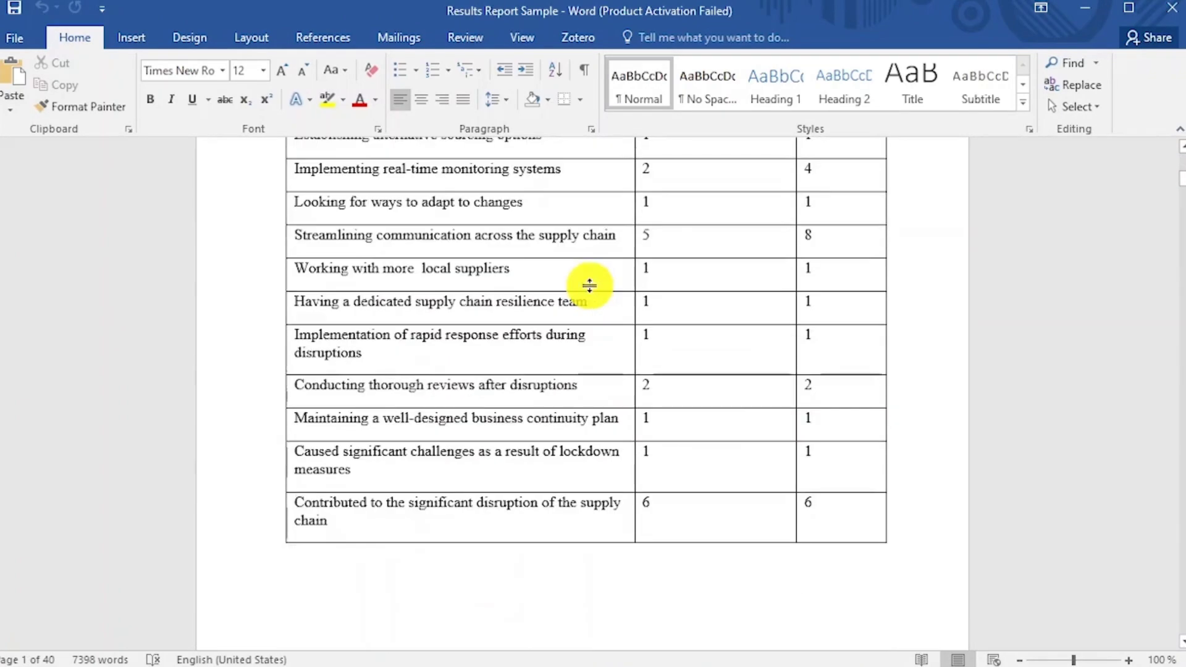
scroll(590, 286, down, 5)
scroll(591, 287, down, 5)
scroll(590, 286, down, 5)
scroll(590, 287, down, 4)
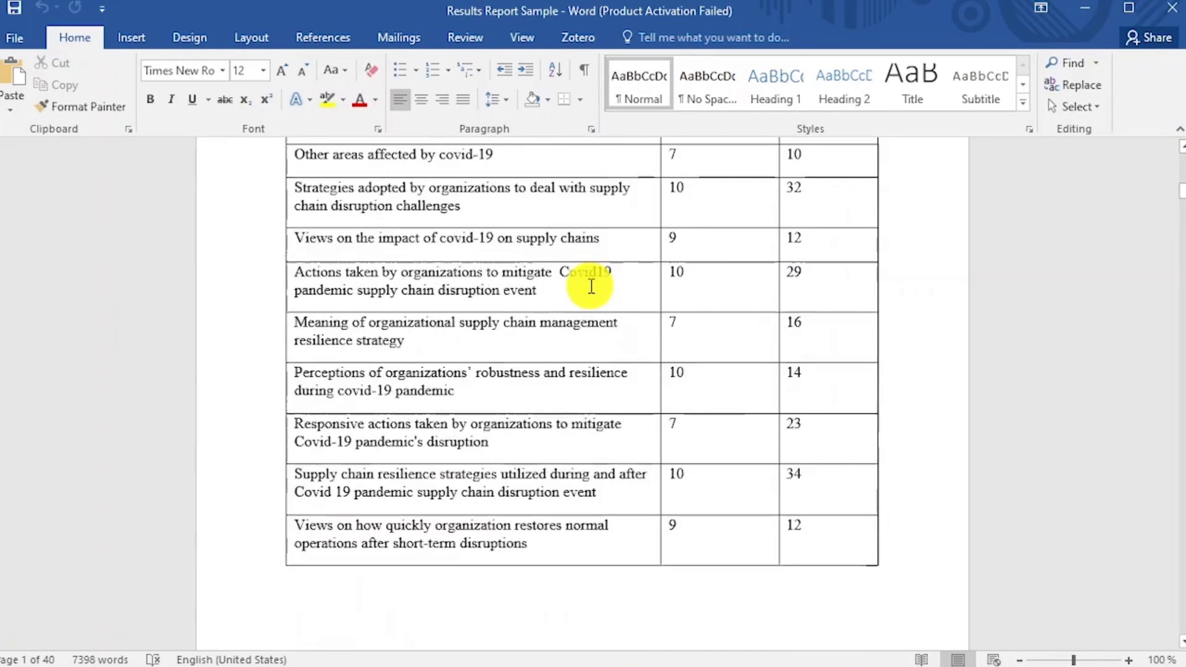
scroll(590, 286, down, 4)
scroll(591, 286, down, 5)
scroll(590, 286, down, 5)
scroll(589, 287, down, 5)
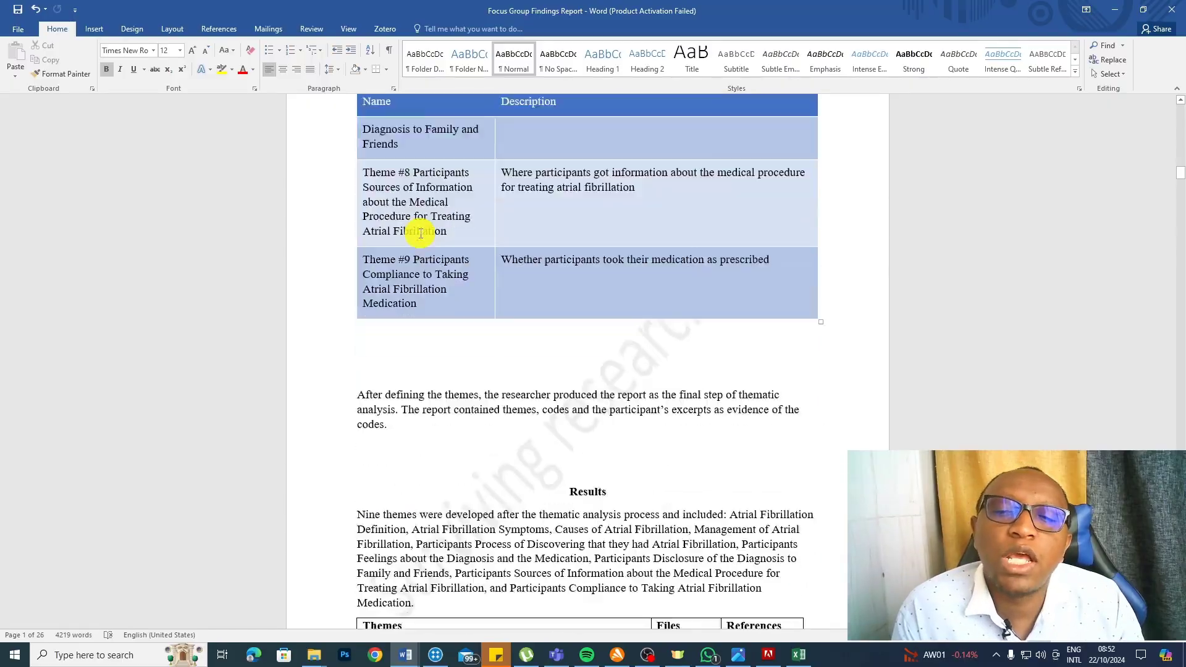
scroll(419, 234, down, 4)
scroll(418, 233, down, 2)
scroll(419, 234, down, 2)
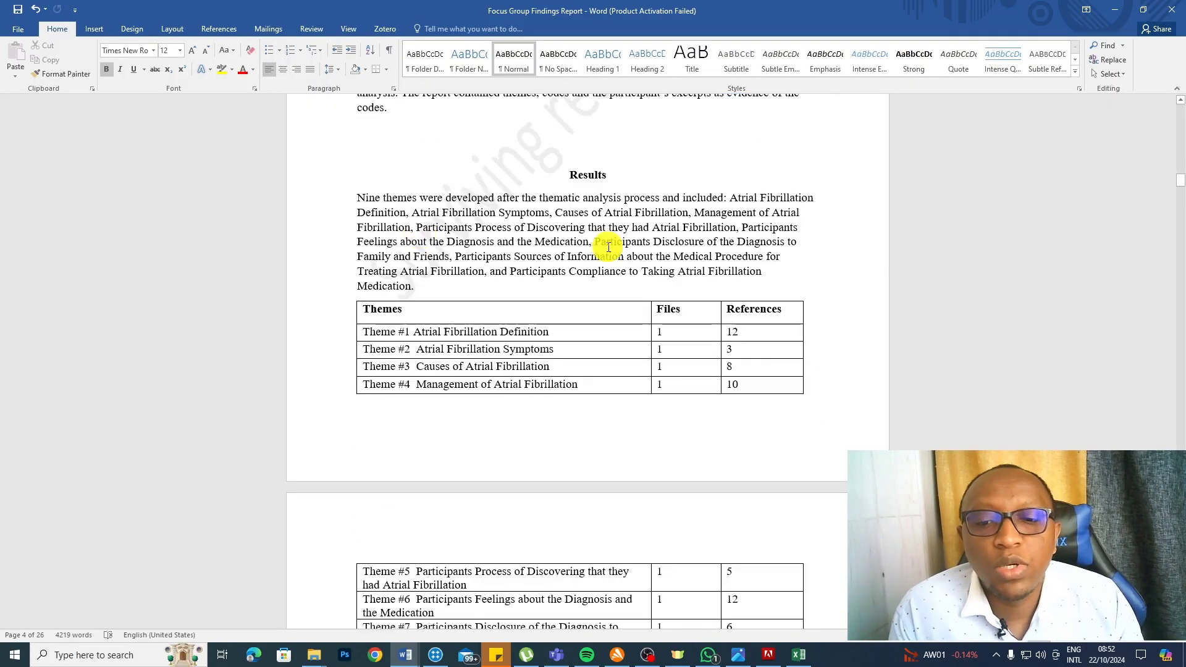
- Minimize the Word findings report to reveal NVivo's Final Themes list
click(1114, 10)
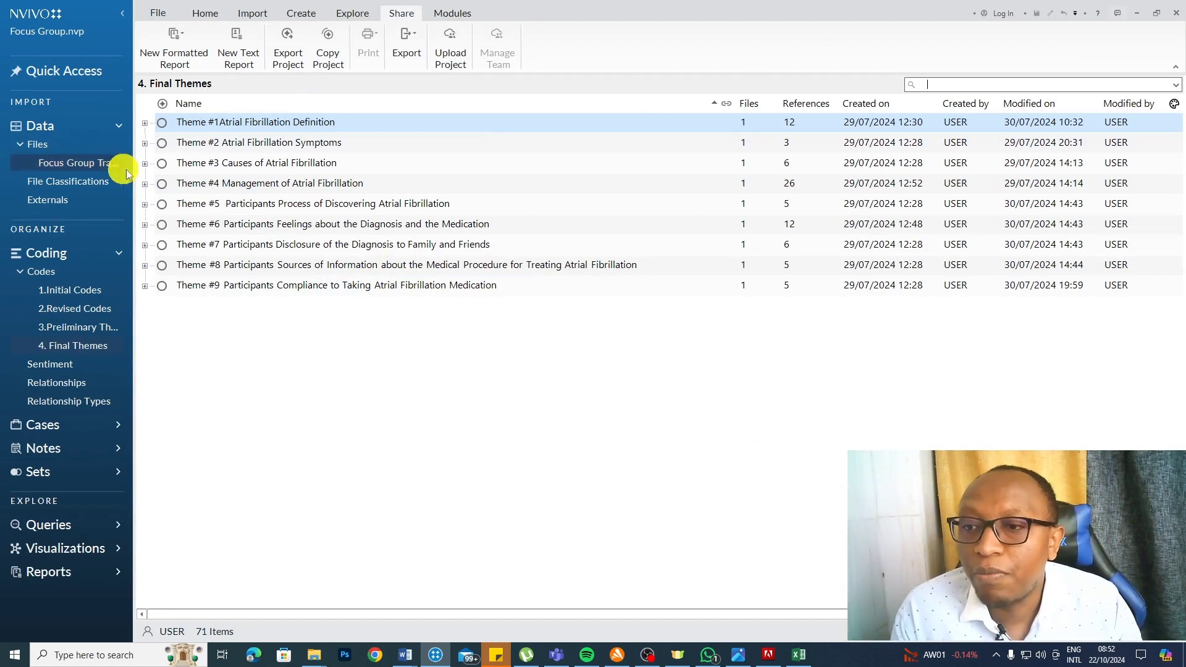
- View Theme #1's code properties and close them without changes
right_click(225, 122)
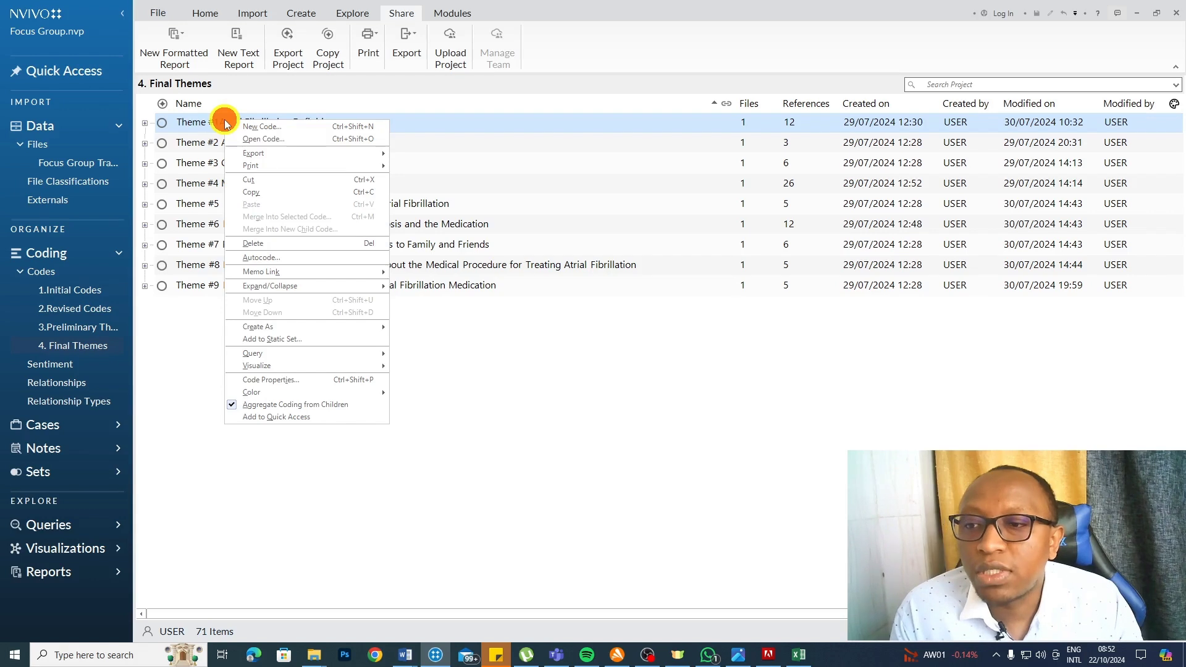
click(282, 280)
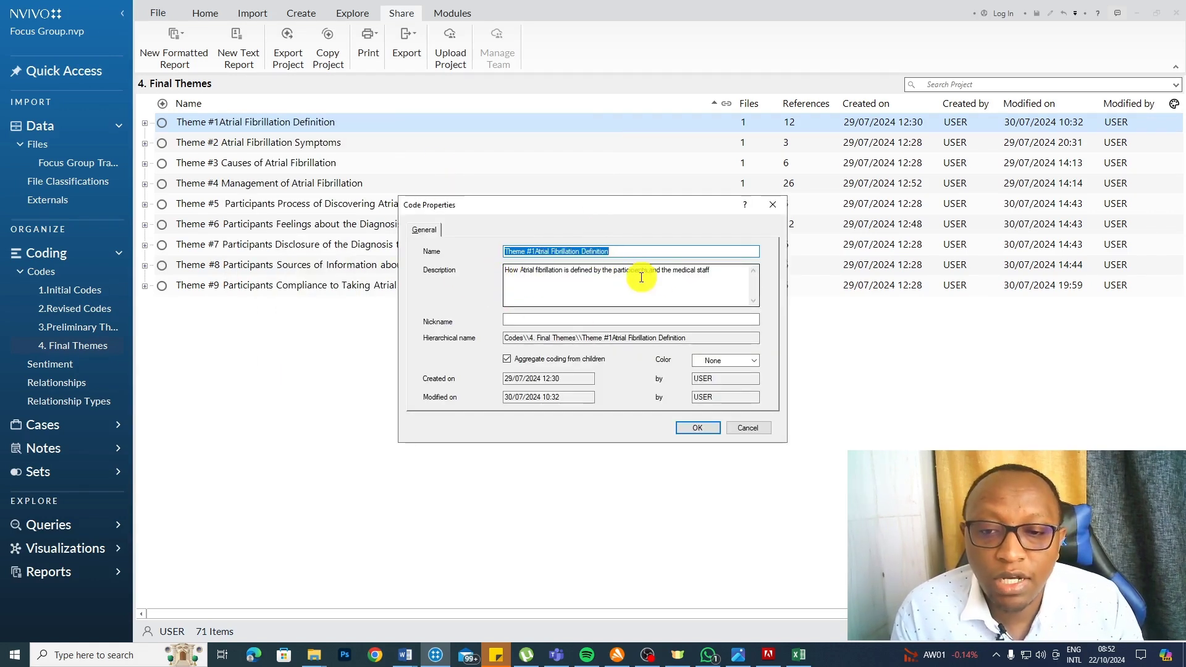
click(747, 427)
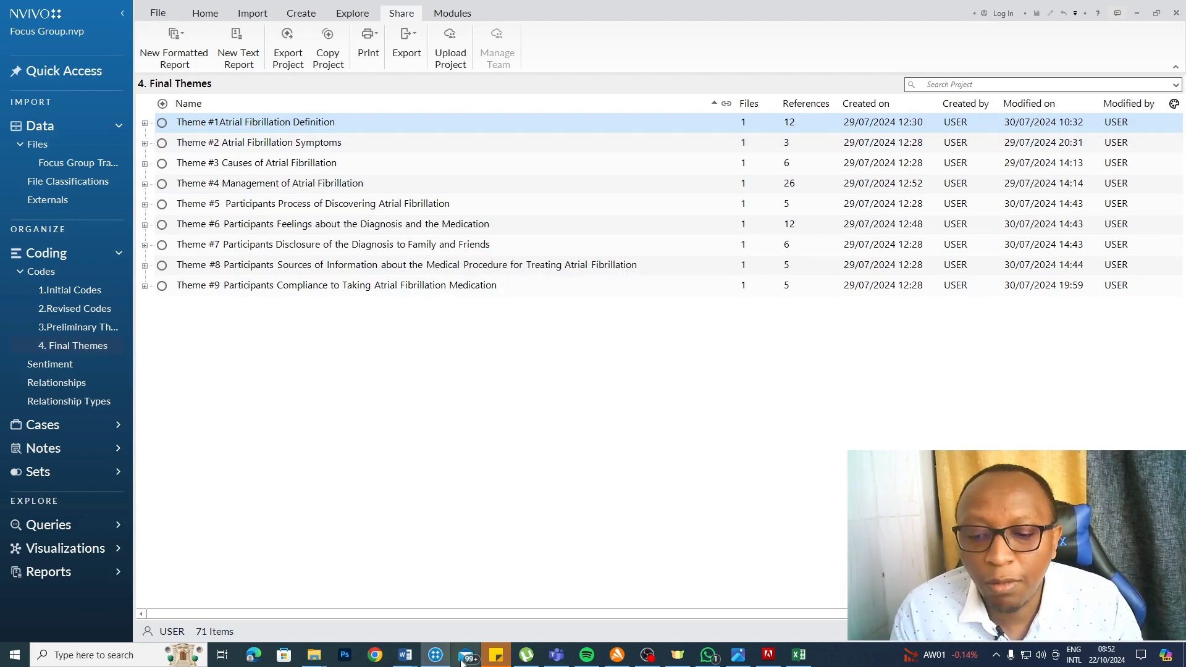
- Select the Theme #1 introduction paragraph in Word, then expand Theme #1 in NVivo
click(412, 656)
click(324, 593)
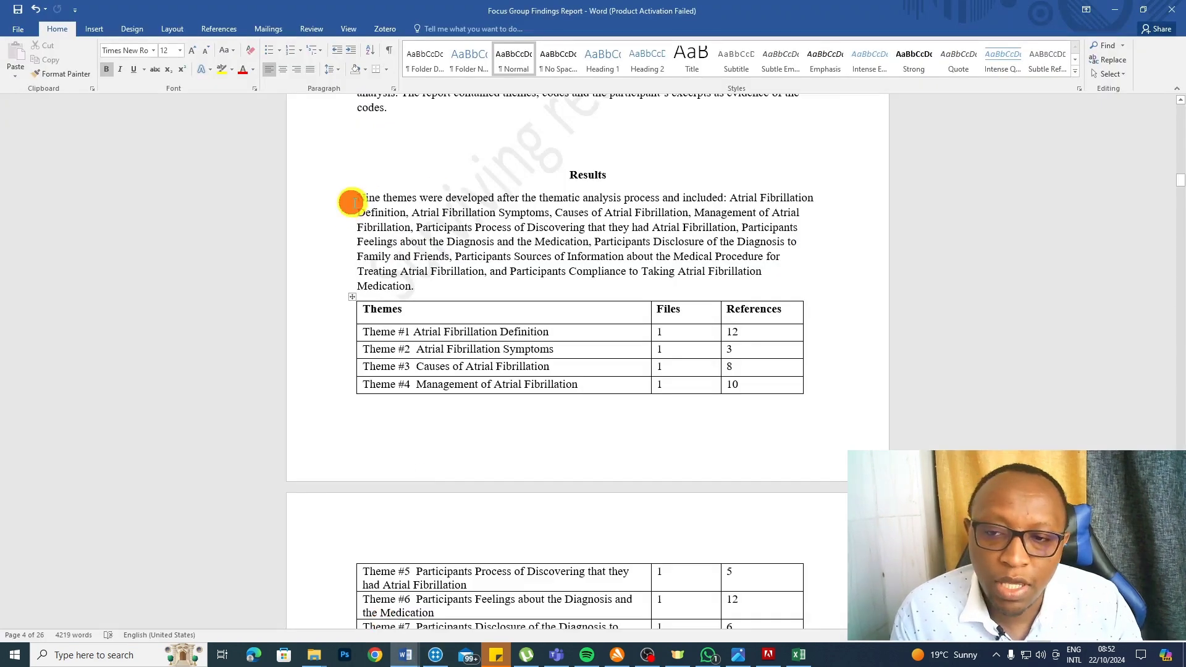
scroll(382, 290, down, 5)
triple_click(382, 290)
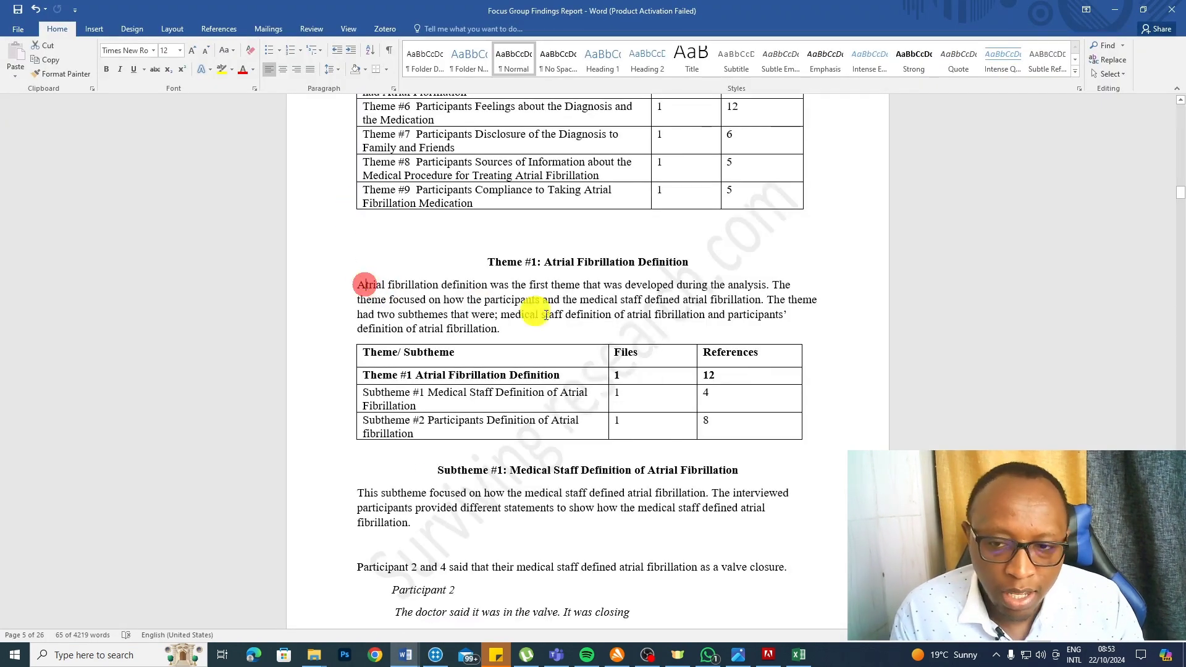
click(1116, 14)
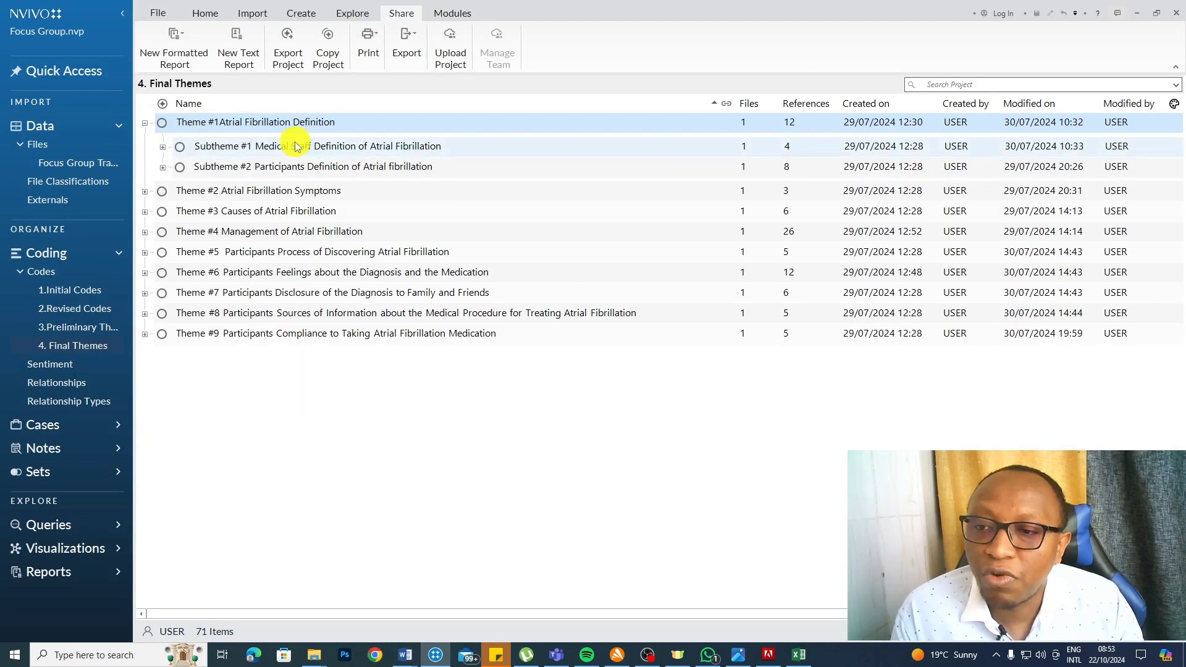
click(162, 146)
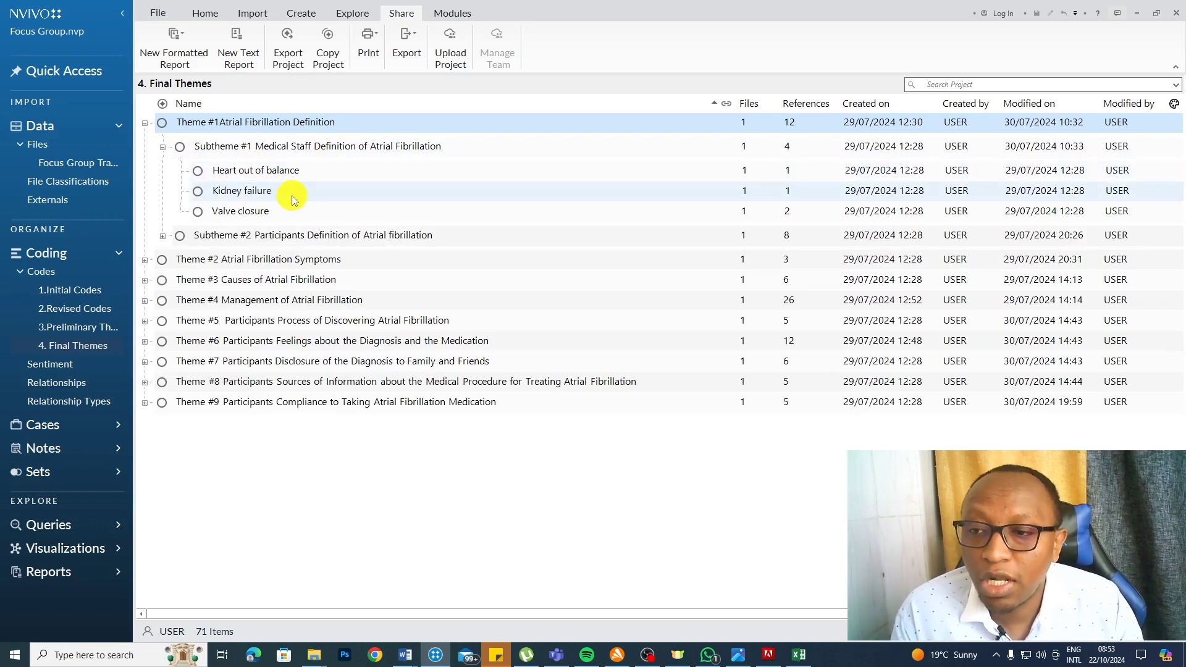
- Open and select the Kidney failure excerpt, then bring back the Word findings report
click(254, 193)
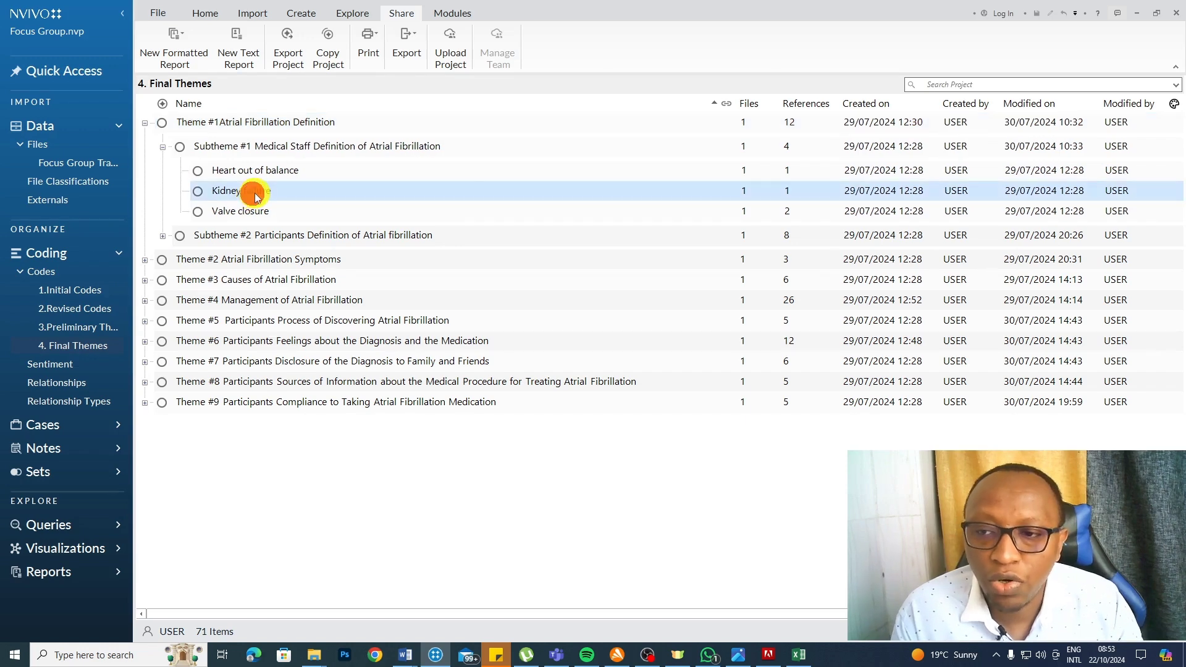
double_click(255, 193)
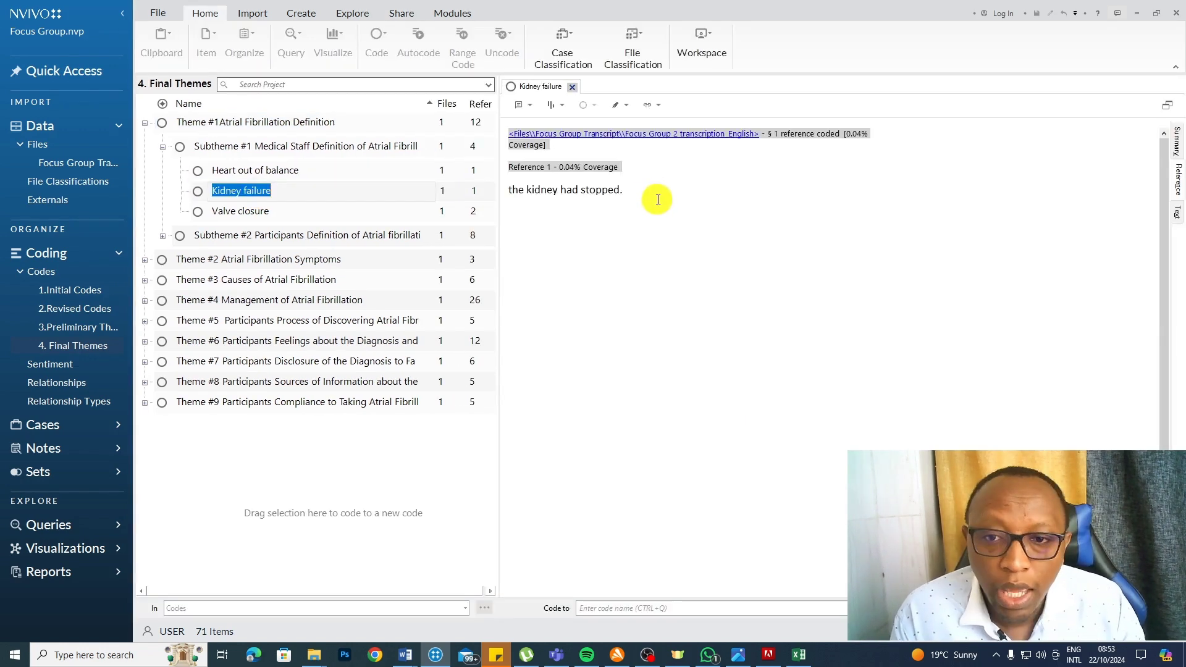
drag(649, 194, 508, 130)
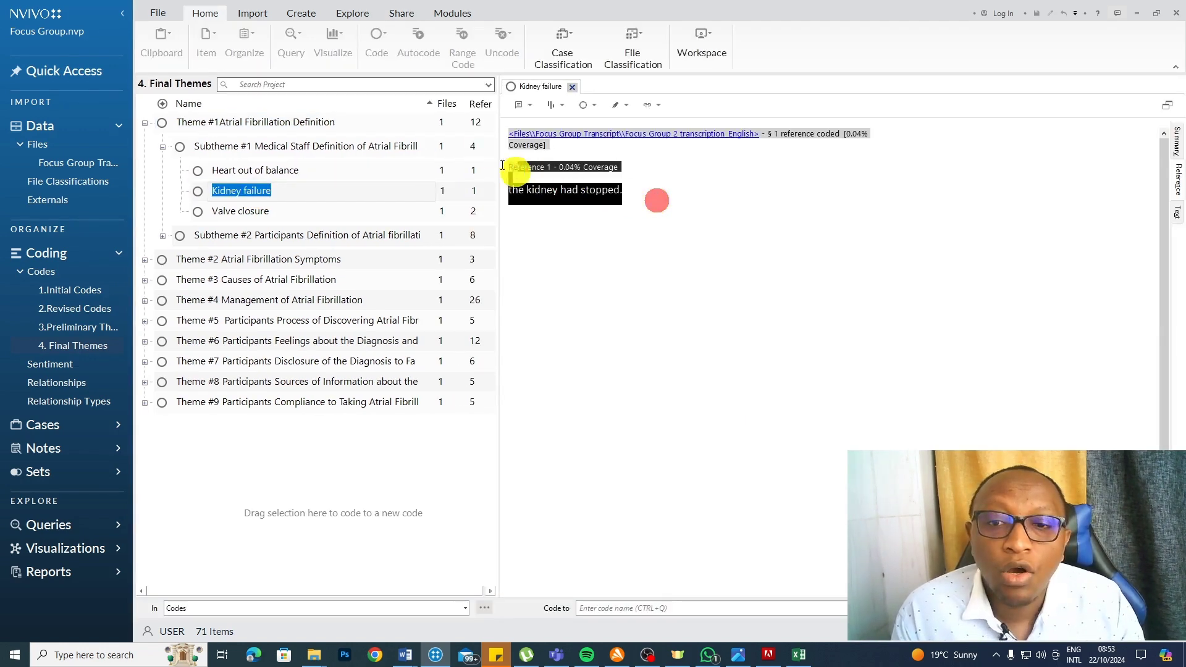
click(404, 654)
click(472, 593)
scroll(583, 399, down, 3)
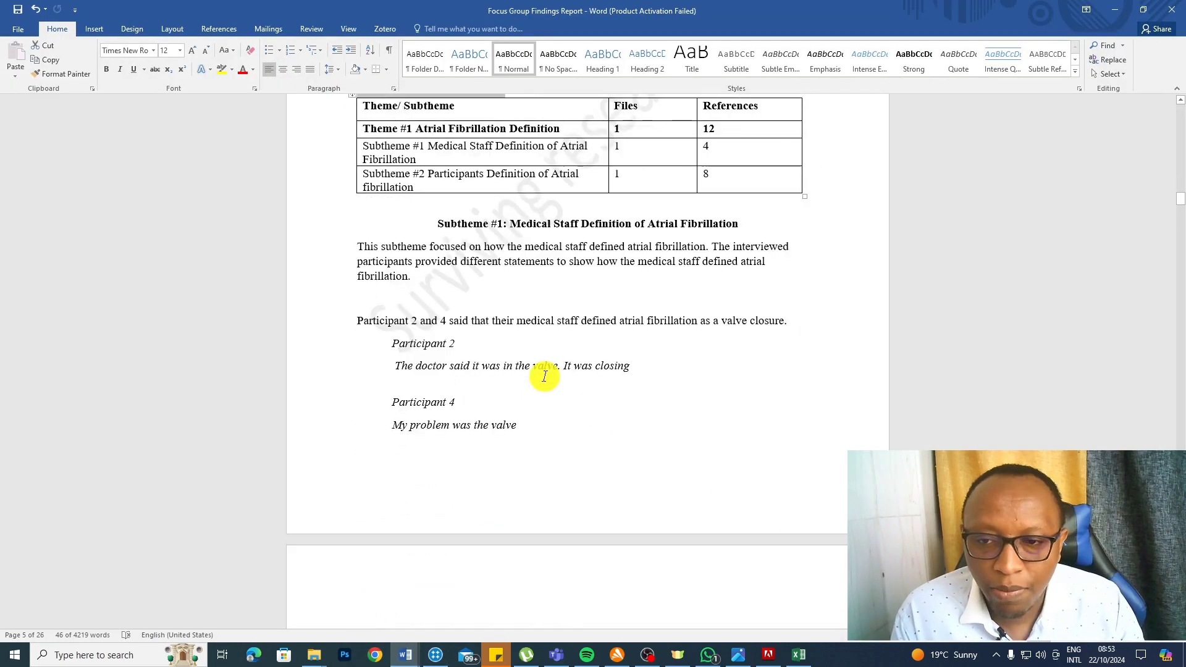
scroll(545, 372, down, 2)
scroll(556, 374, up, 4)
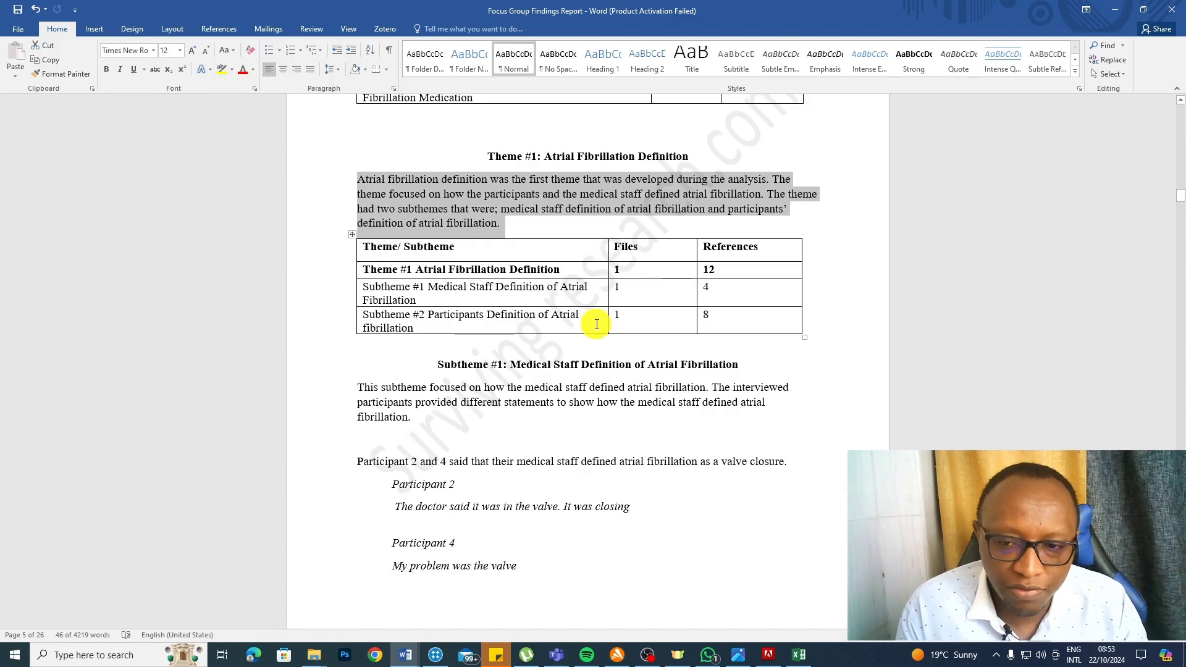
scroll(597, 324, down, 2)
- Switch back to NVivo, select Subtheme #1 and collapse its child codes
key(alt+Tab)
click(318, 149)
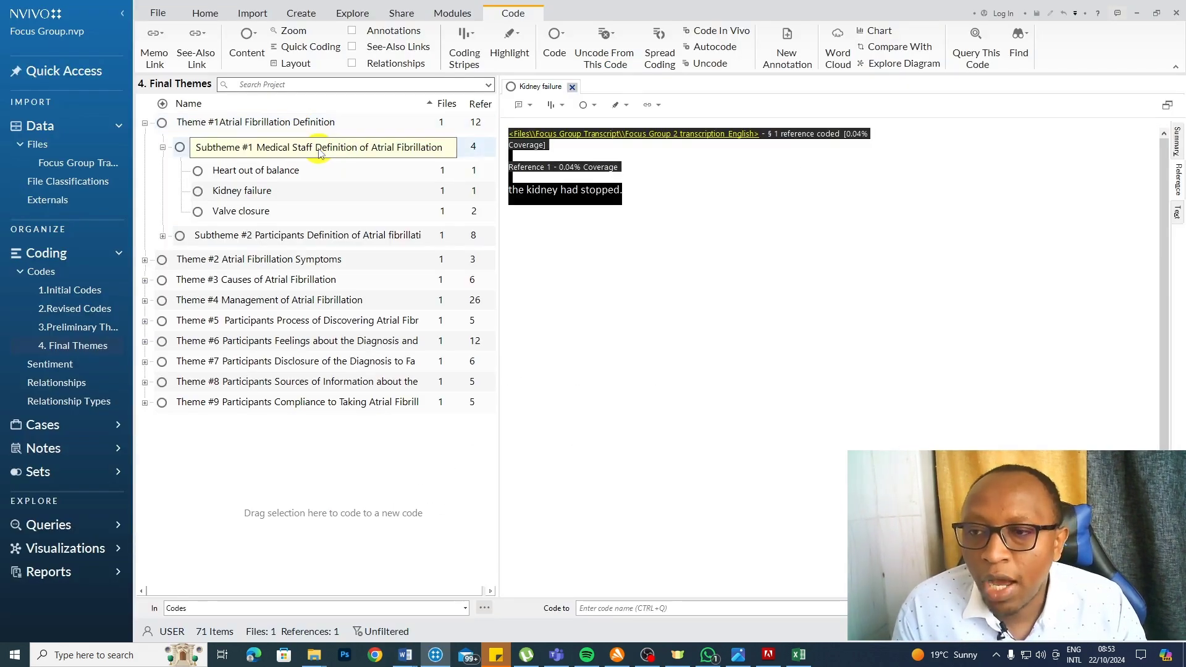
click(162, 147)
- Expand Theme #2 Atrial Fibrillation Symptoms and open the Drumming code's excerpt
click(146, 190)
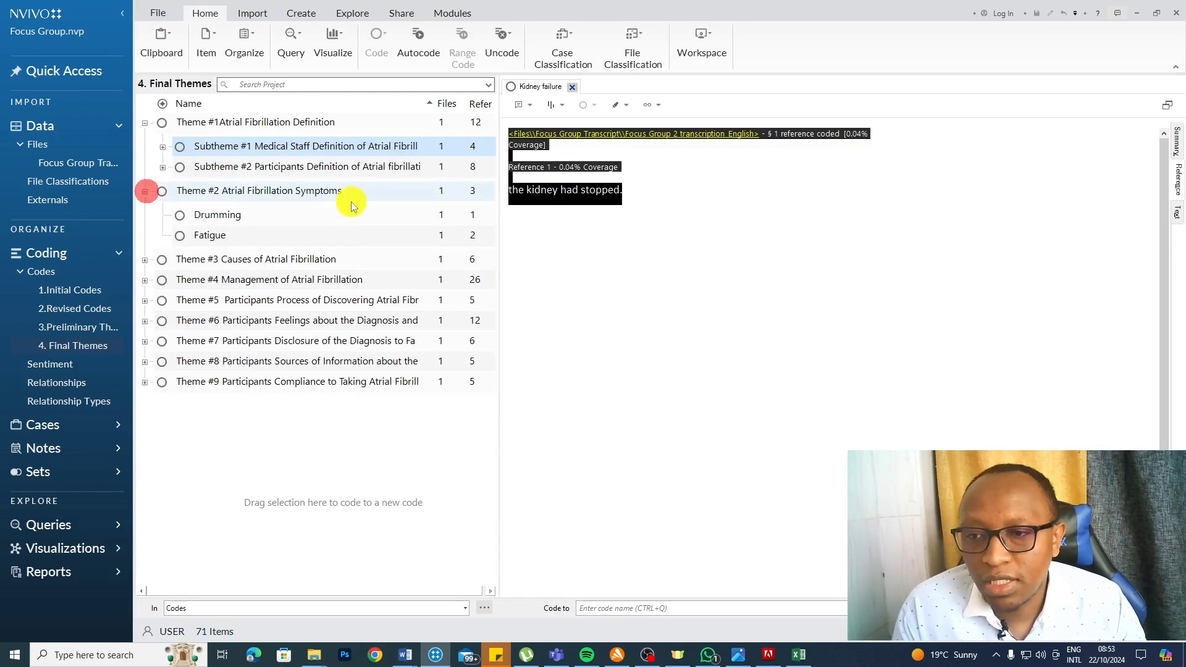
right_click(263, 191)
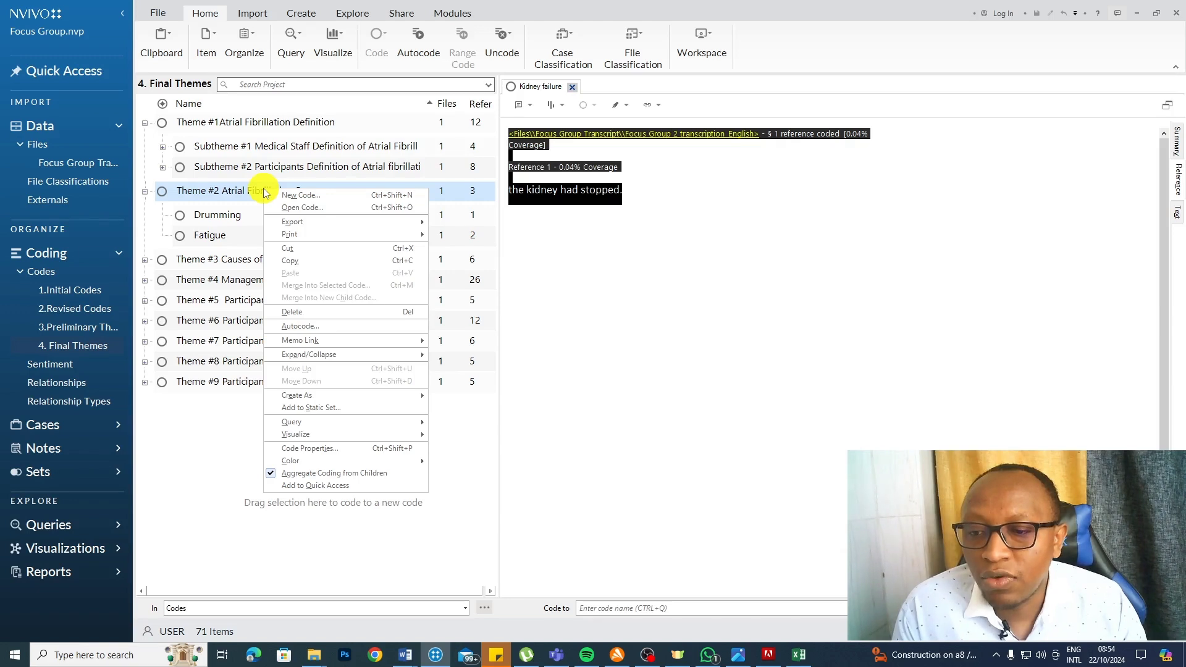
click(209, 193)
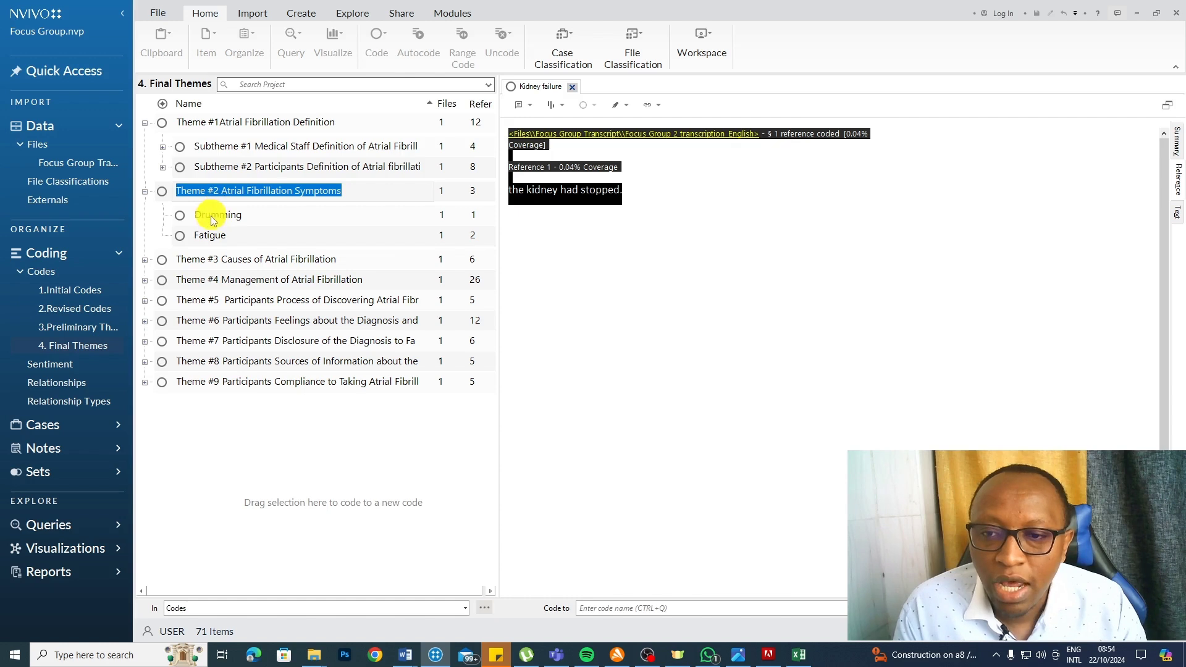
click(216, 219)
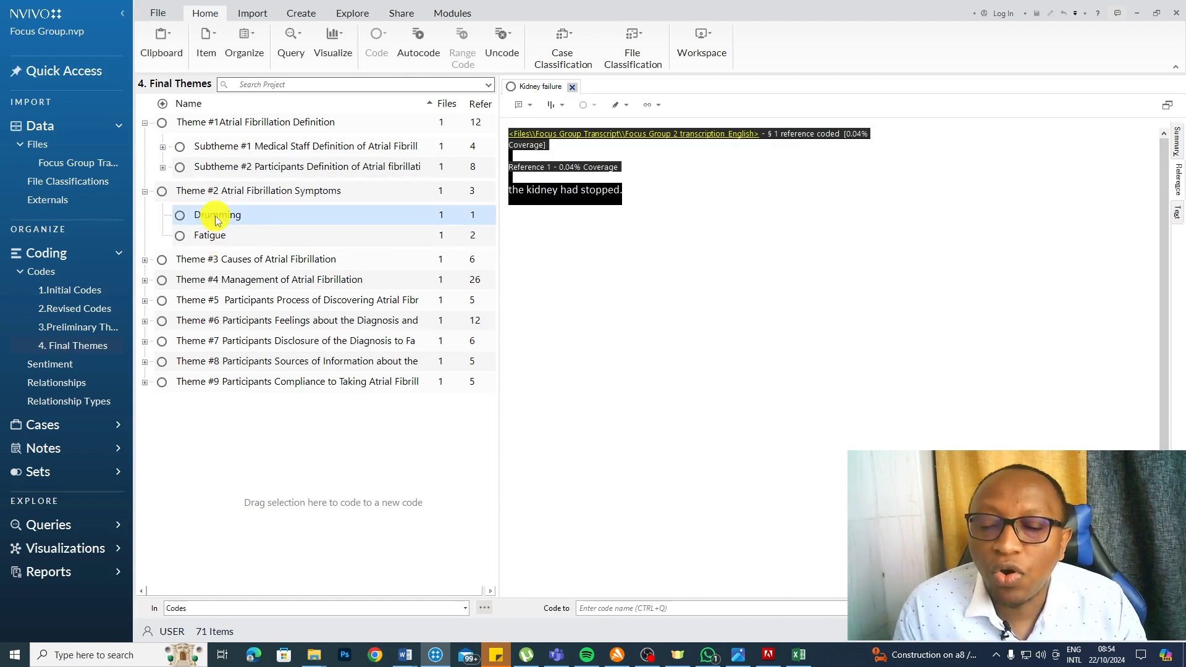
double_click(214, 215)
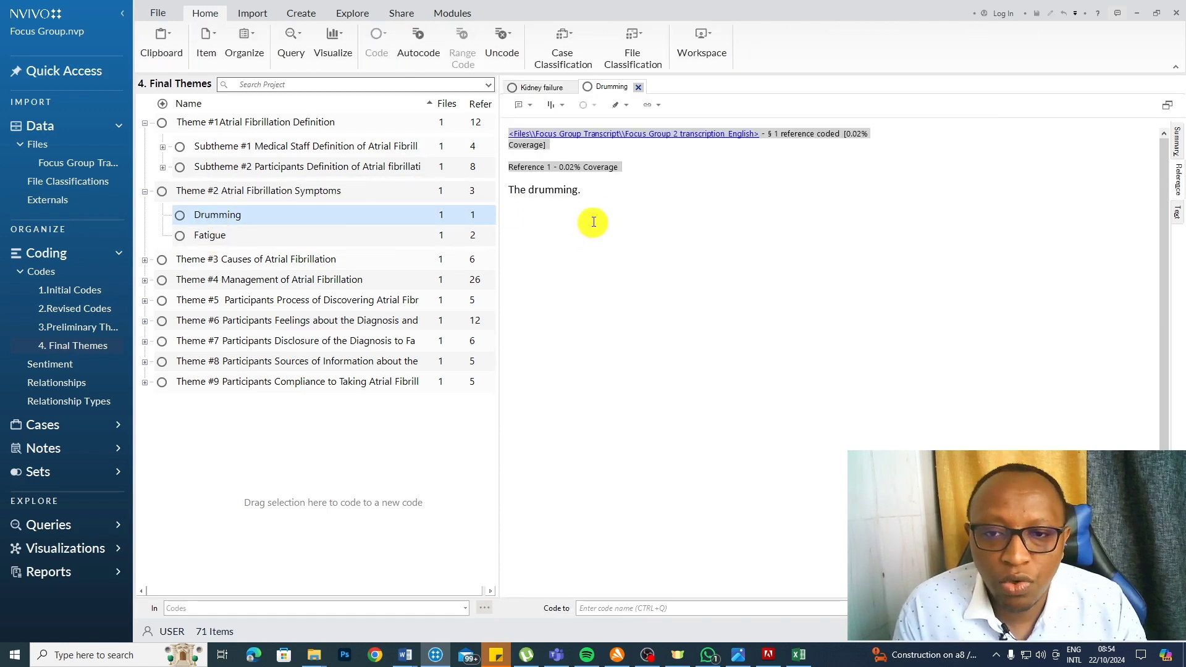
- Open and select the Fatigue excerpts, then return to the Focus Group Findings Report
click(324, 236)
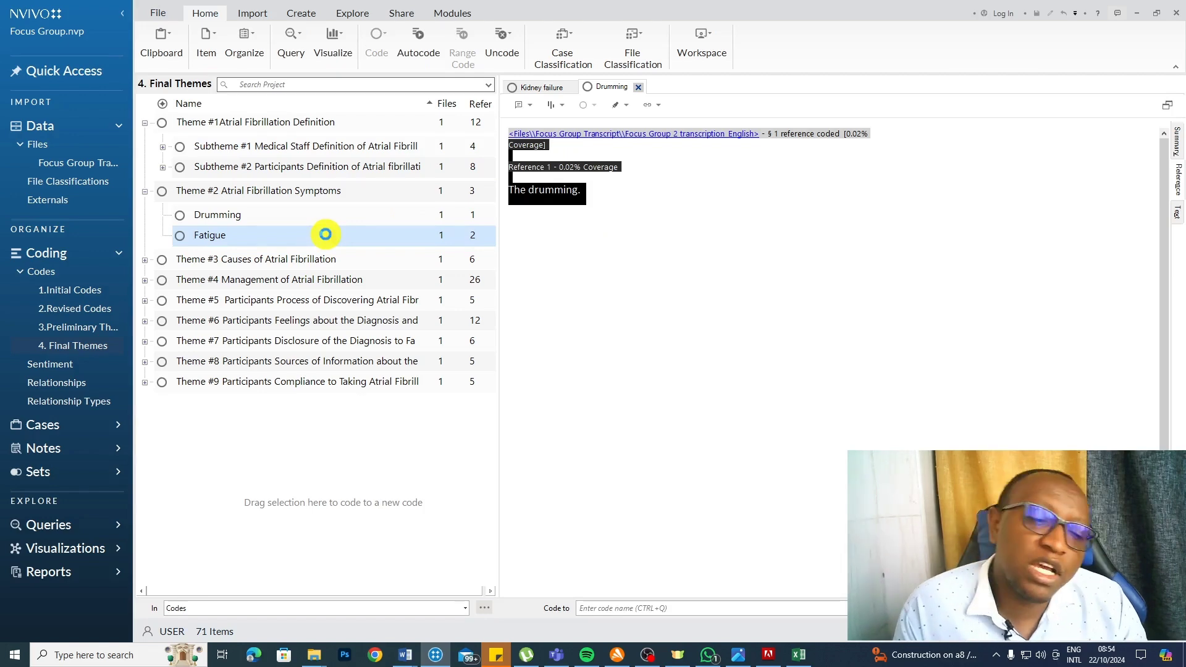
double_click(326, 235)
key(ctrl+a)
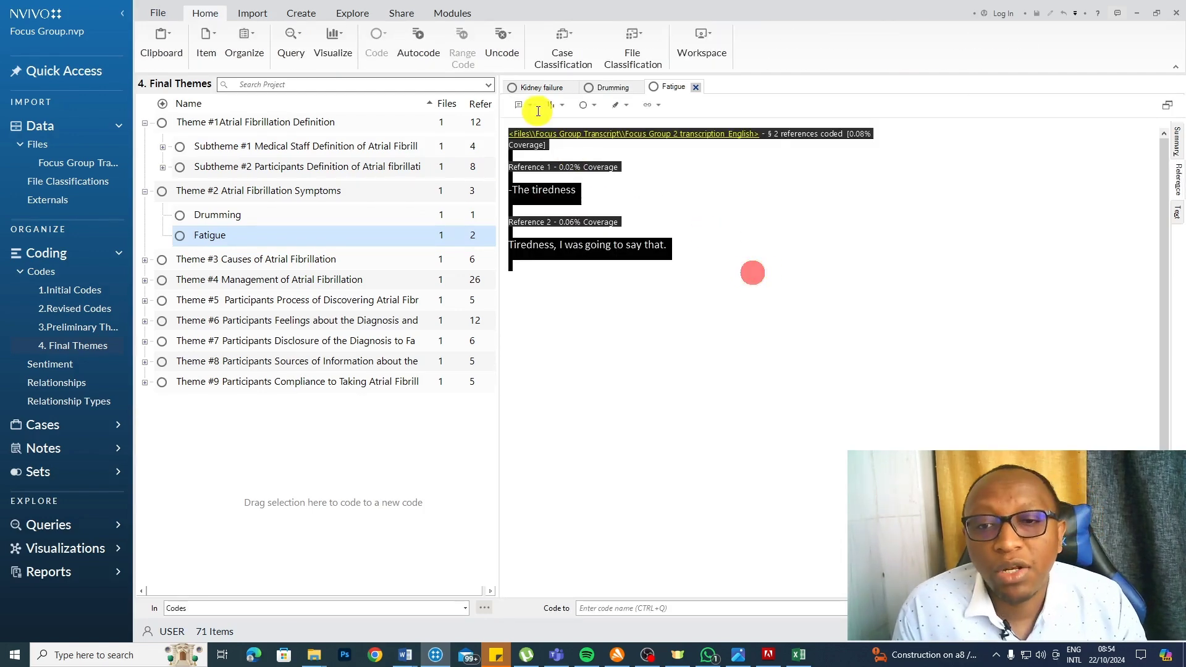
key(F2)
click(406, 654)
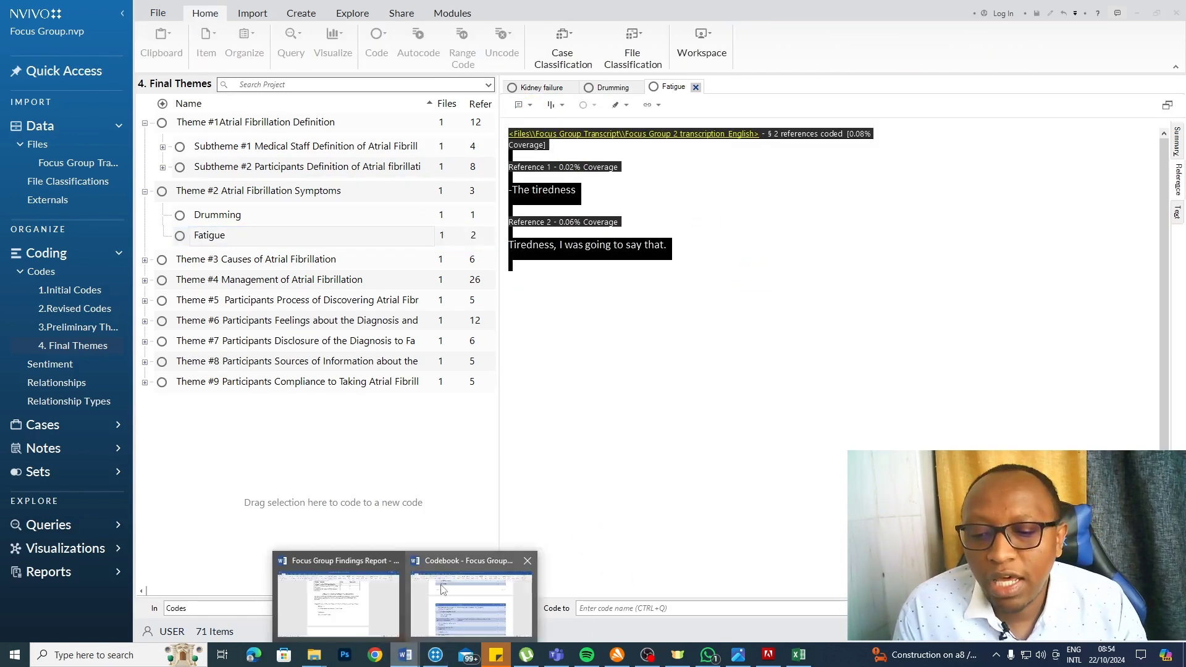
click(361, 612)
scroll(515, 300, down, 5)
scroll(555, 397, up, 2)
scroll(556, 397, up, 2)
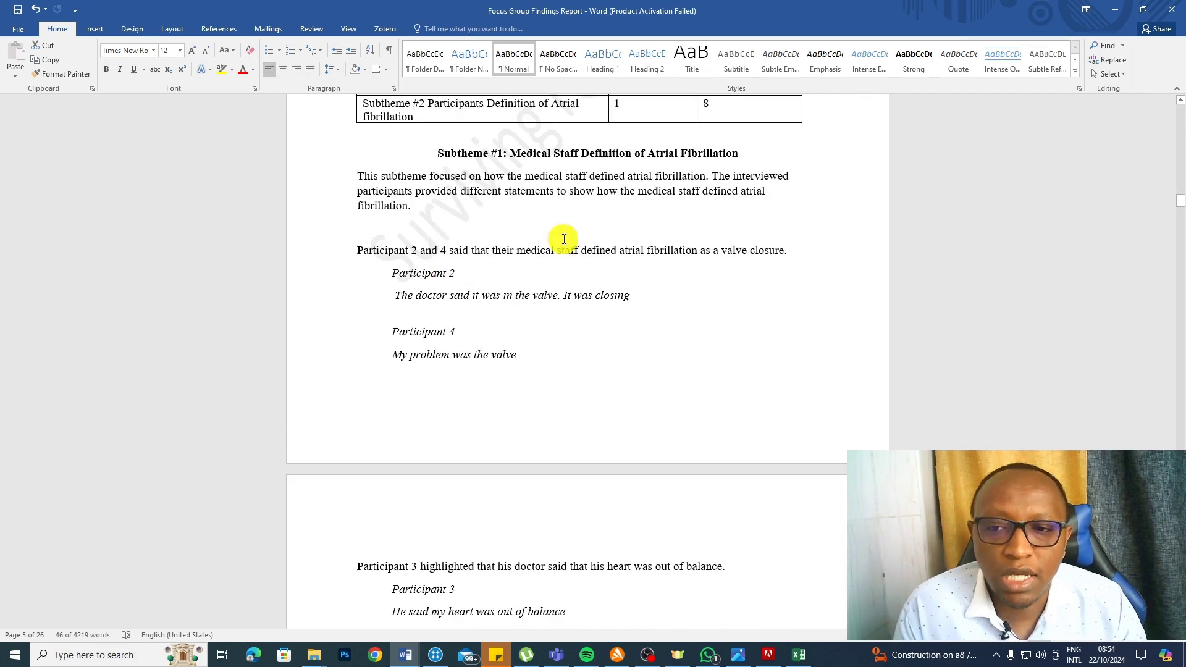
drag(357, 175, 427, 216)
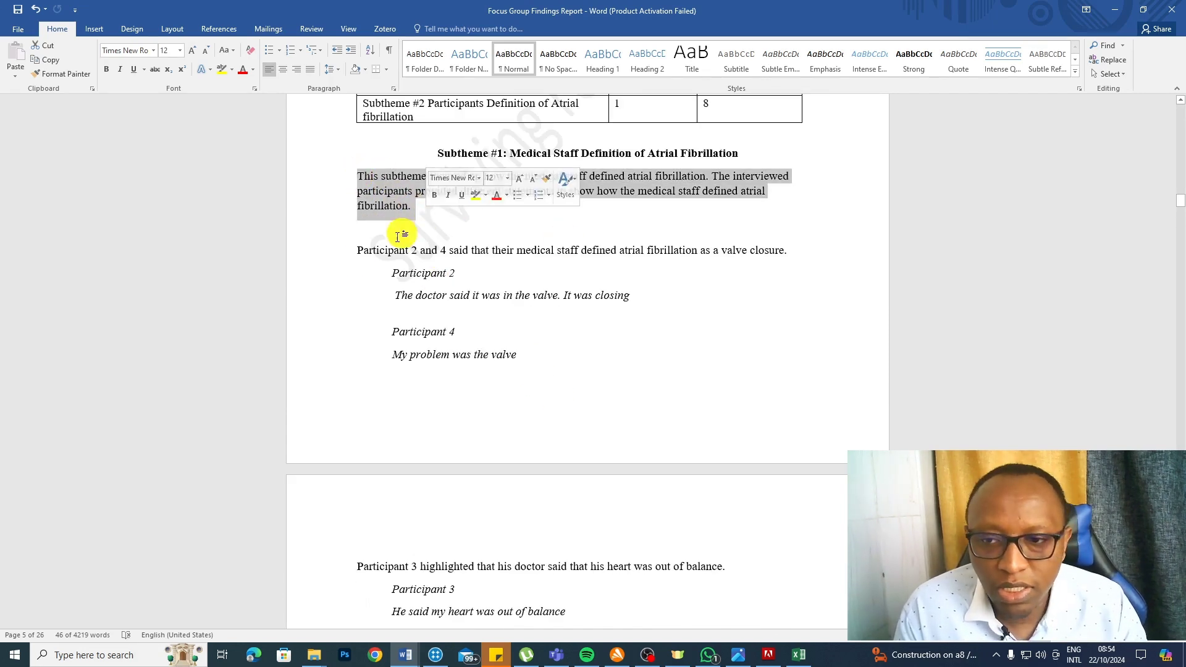
drag(357, 250, 797, 250)
drag(385, 298, 777, 304)
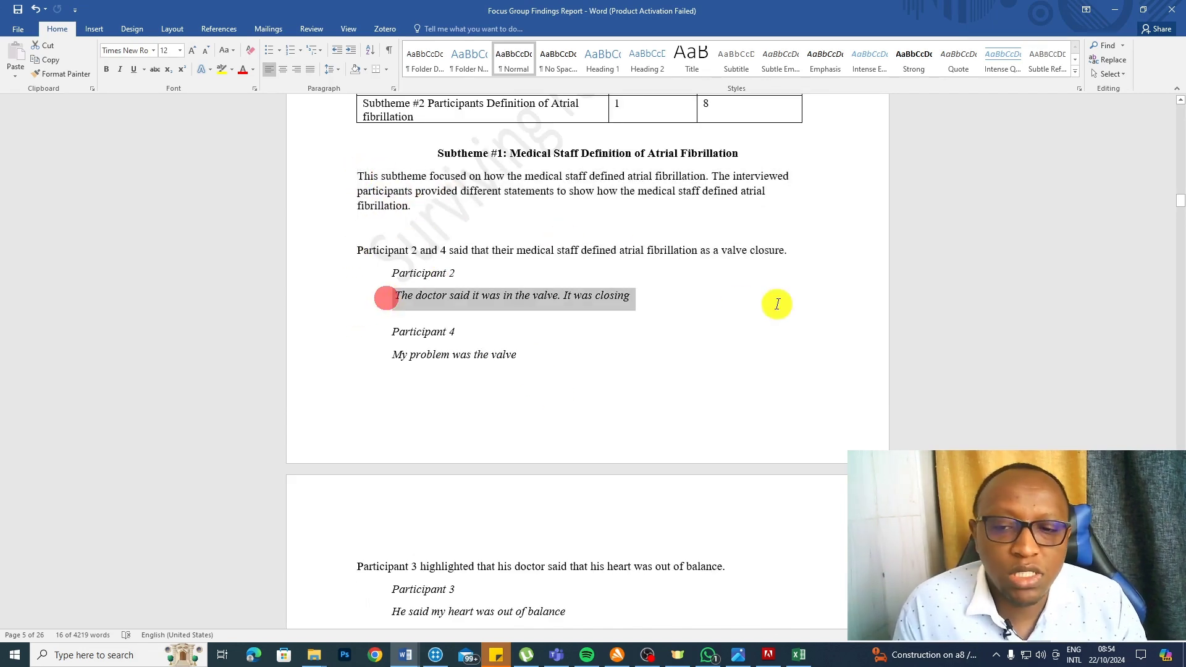
drag(389, 273, 726, 322)
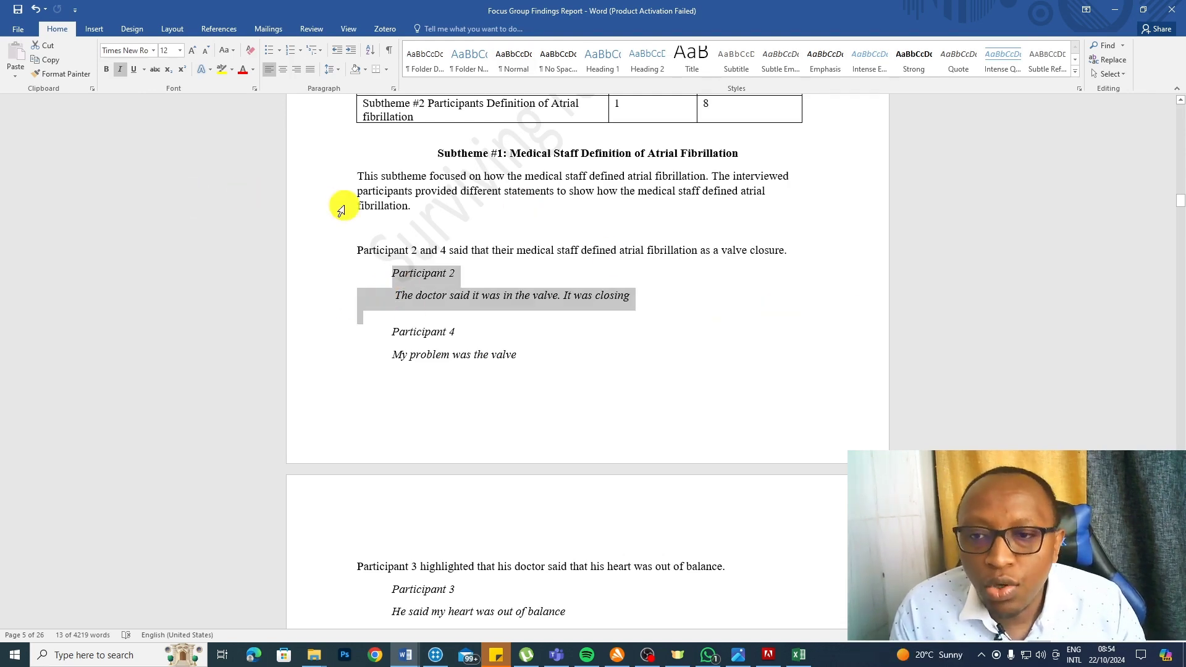
drag(351, 176, 454, 209)
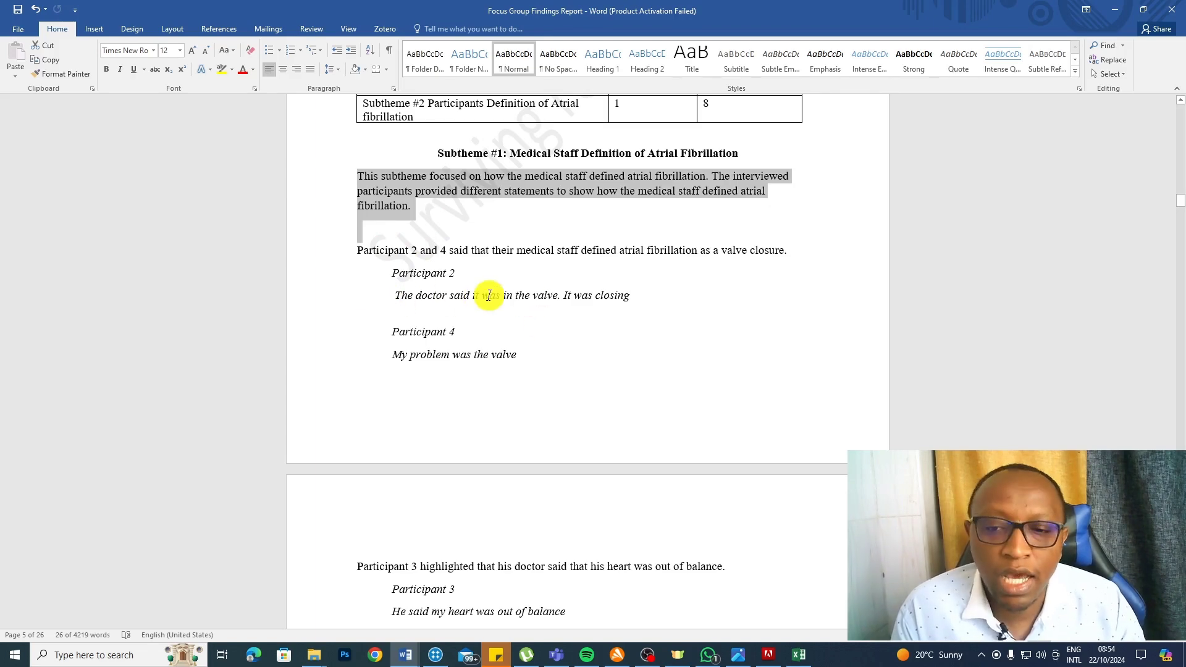
scroll(488, 296, down, 5)
scroll(488, 295, down, 5)
scroll(489, 295, down, 3)
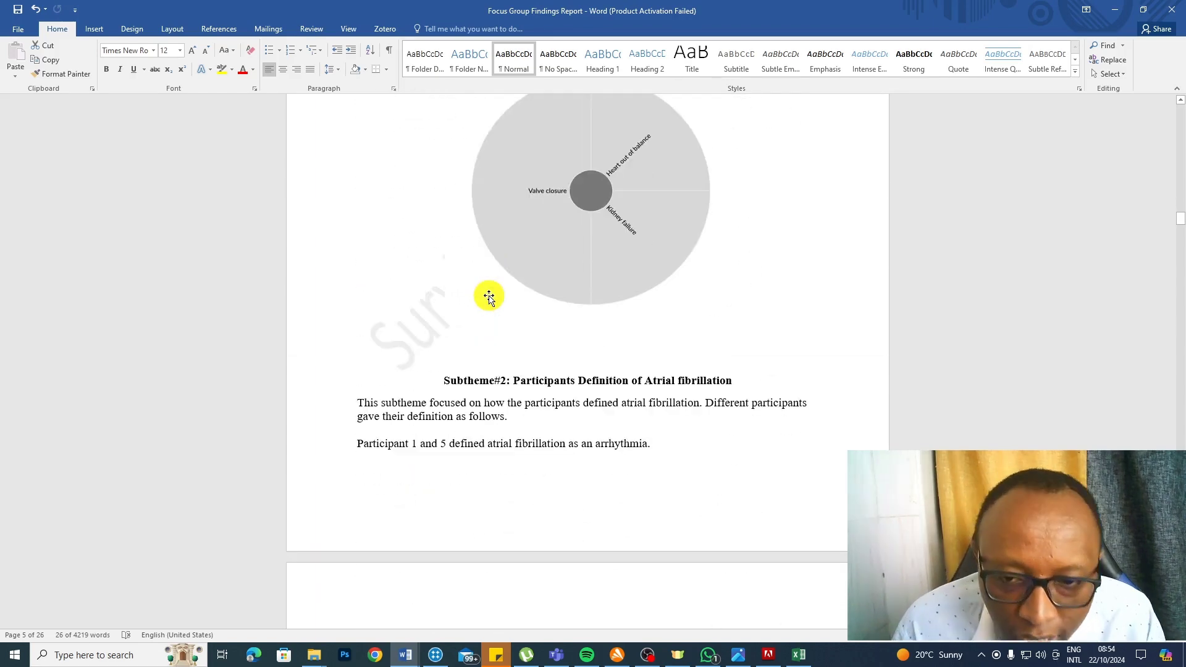
scroll(622, 314, up, 1)
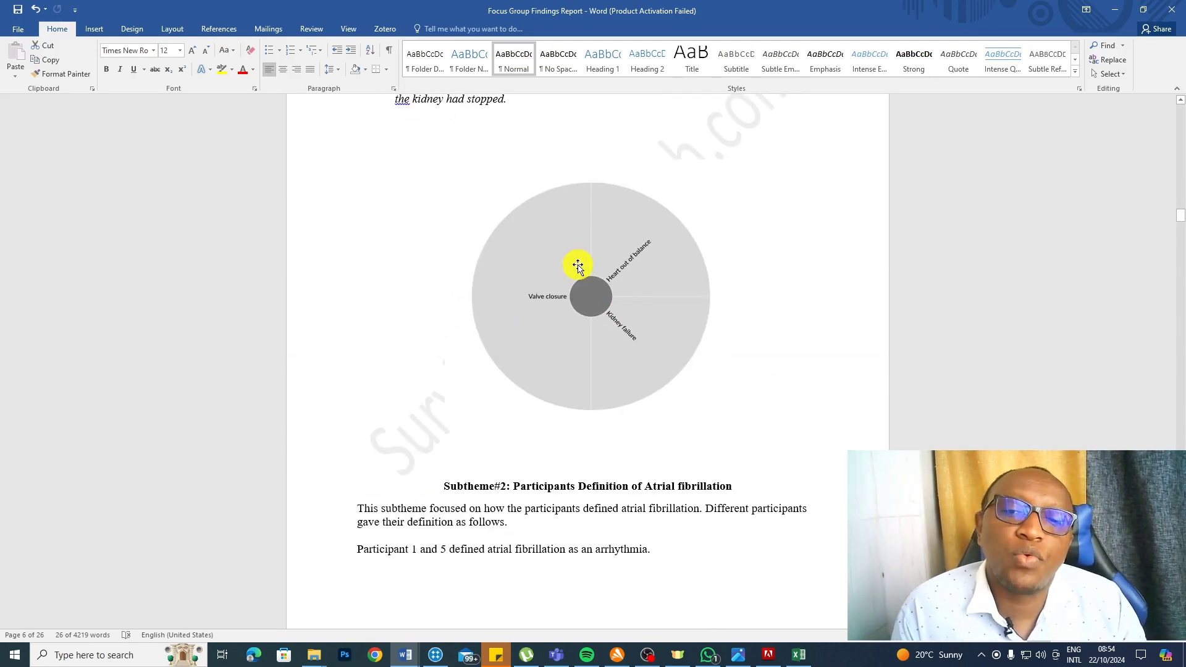
- Select the report's circular chart, then reselect Theme #2 in NVivo
click(577, 266)
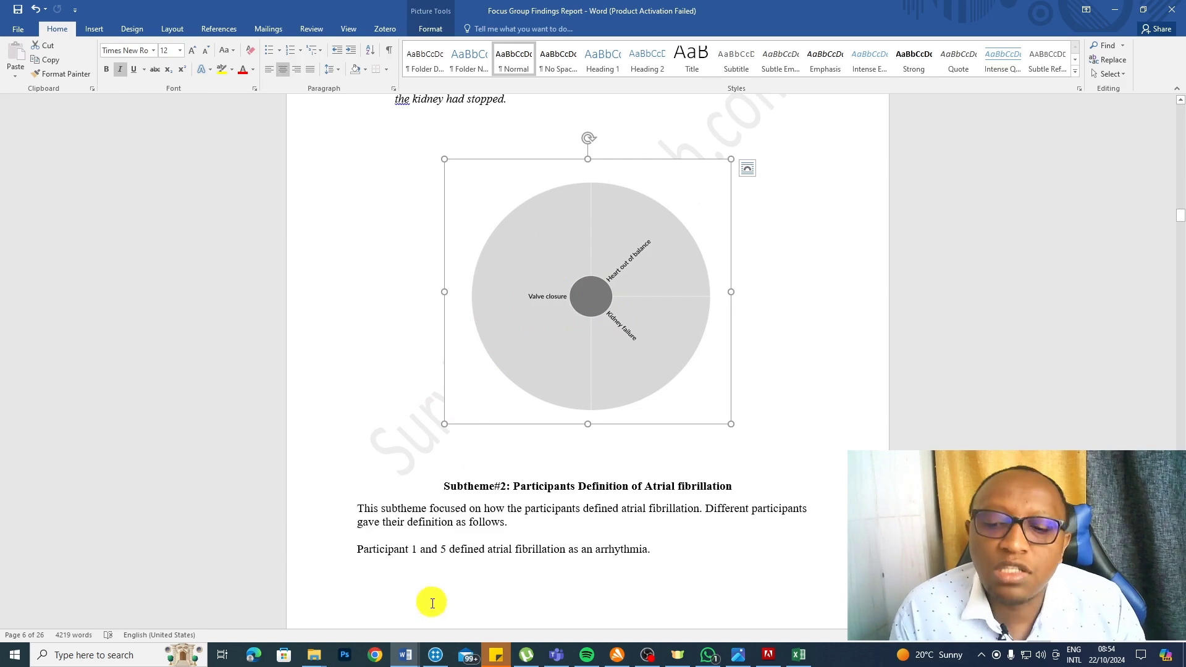
click(435, 654)
click(215, 195)
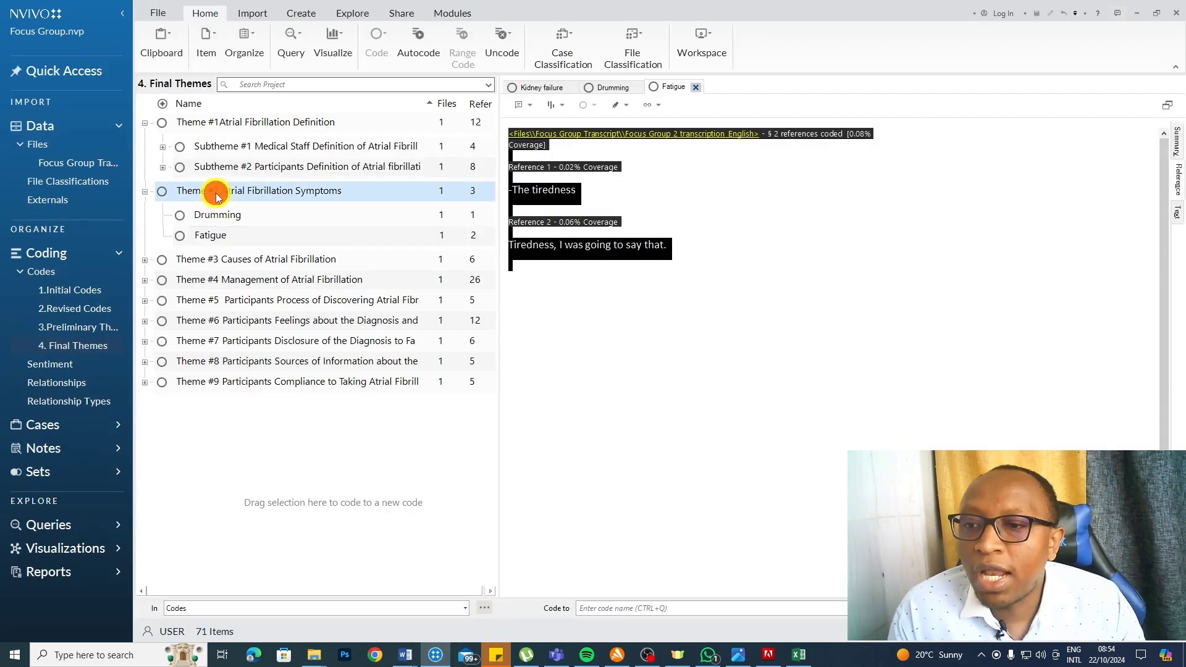
- Create a sunburst hierarchy chart of Theme #3 and drill into its five cause codes
click(144, 260)
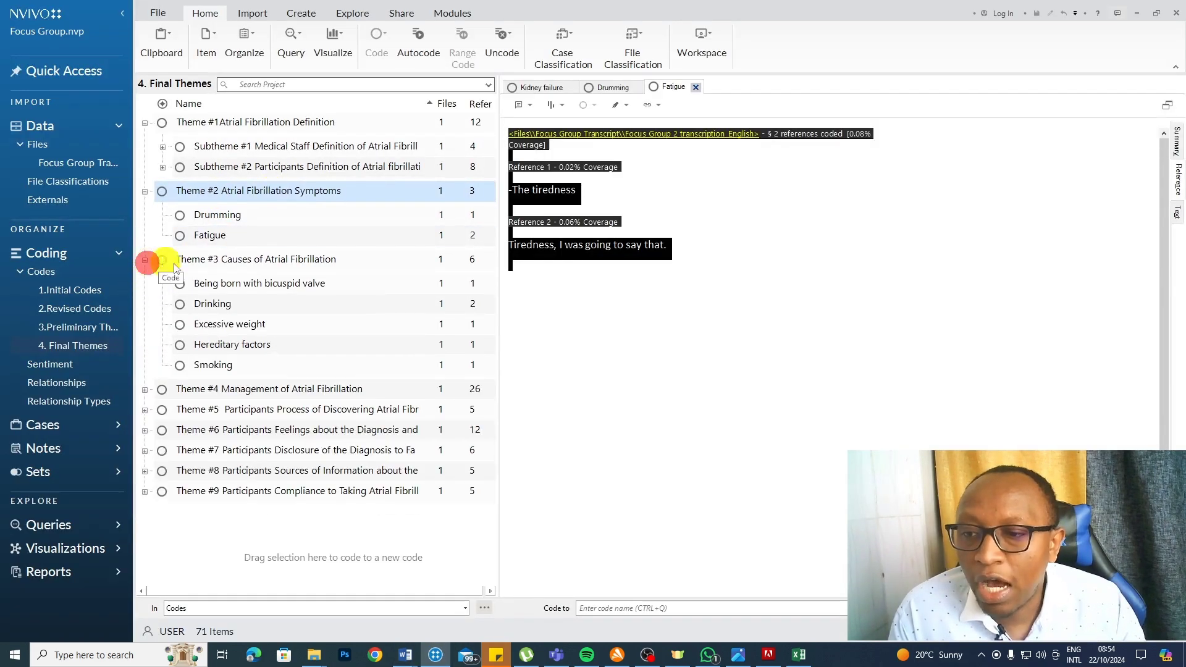
click(292, 260)
right_click(292, 261)
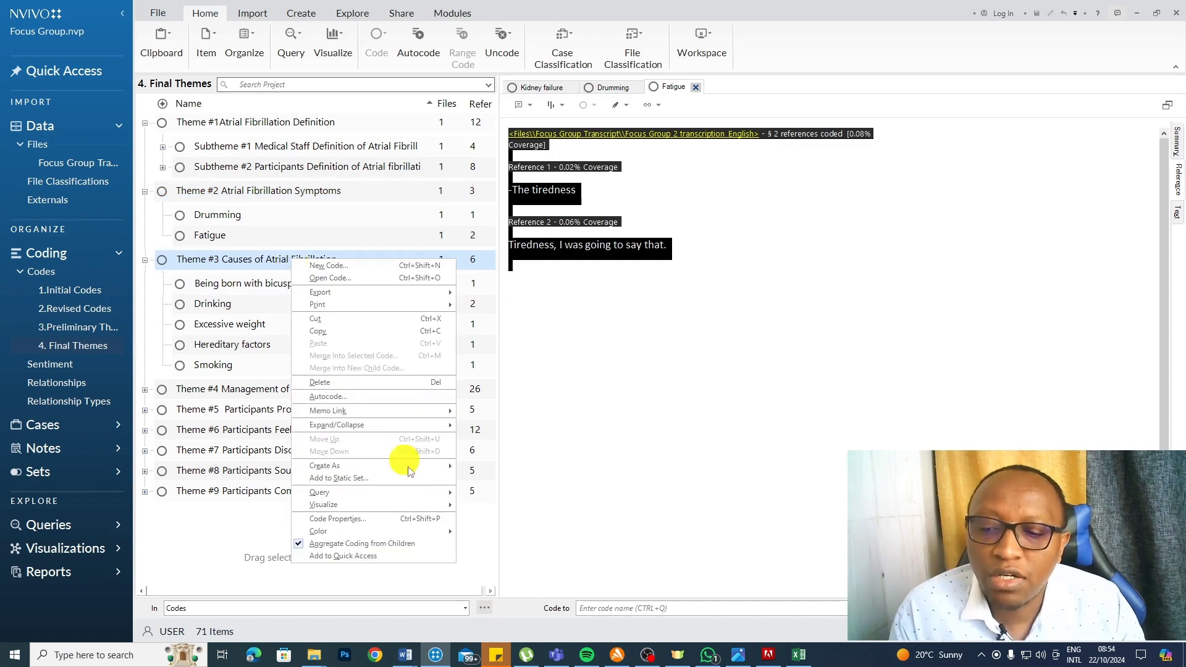
mouse_move(370, 505)
mouse_move(323, 504)
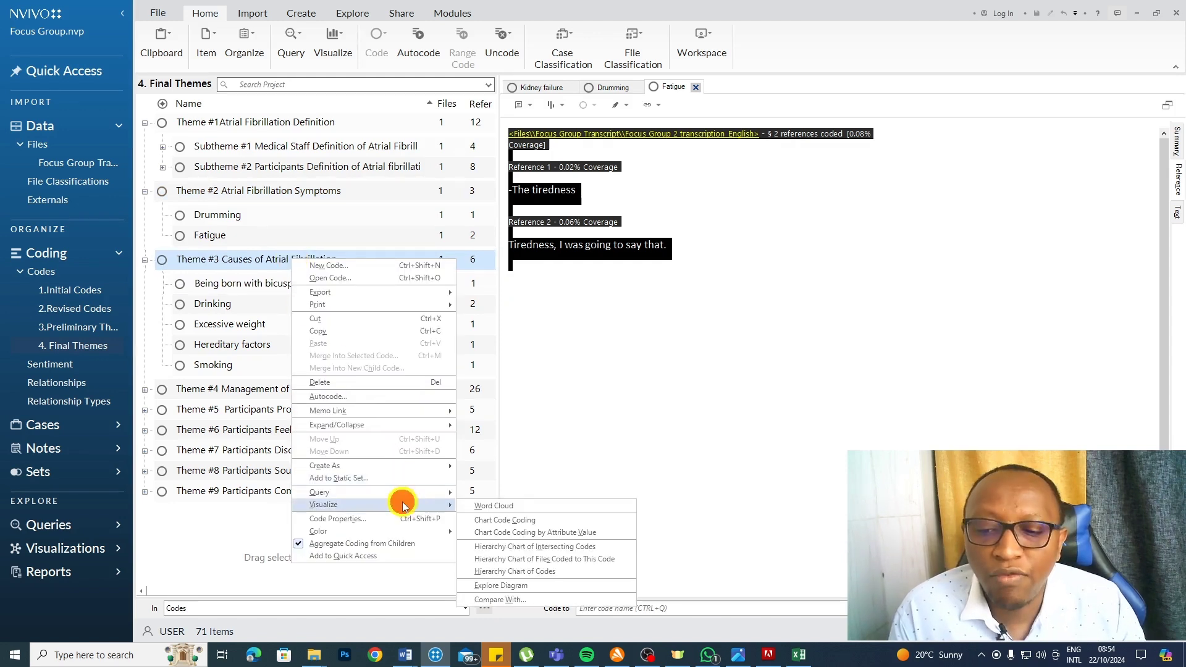
click(502, 574)
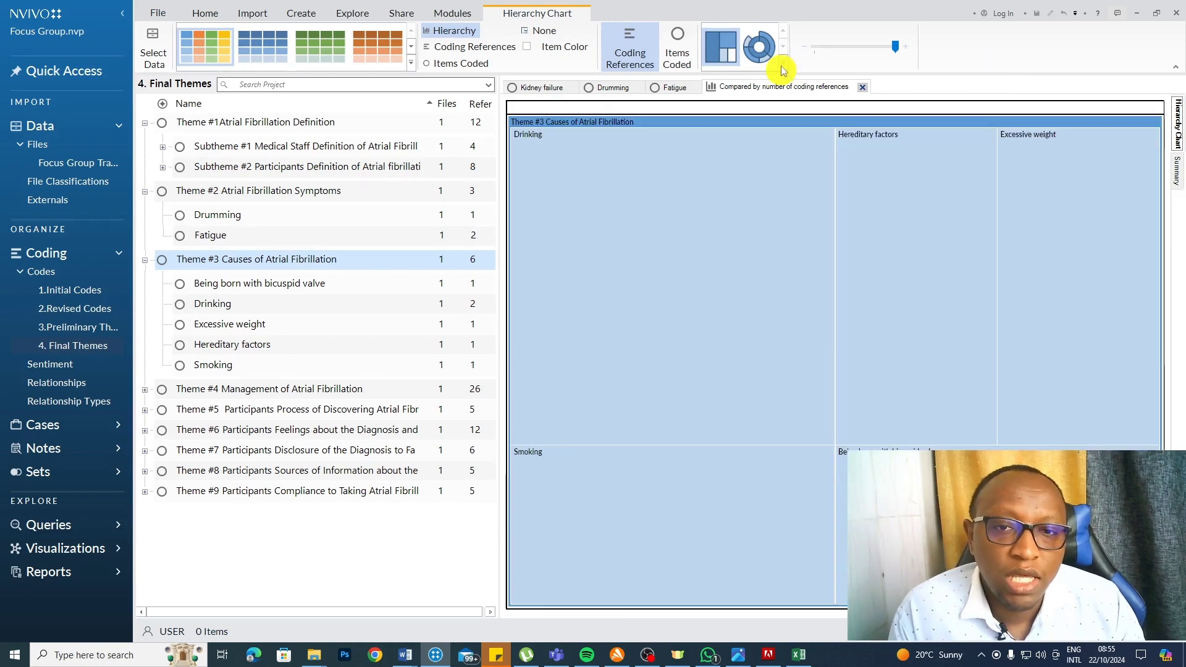
click(760, 47)
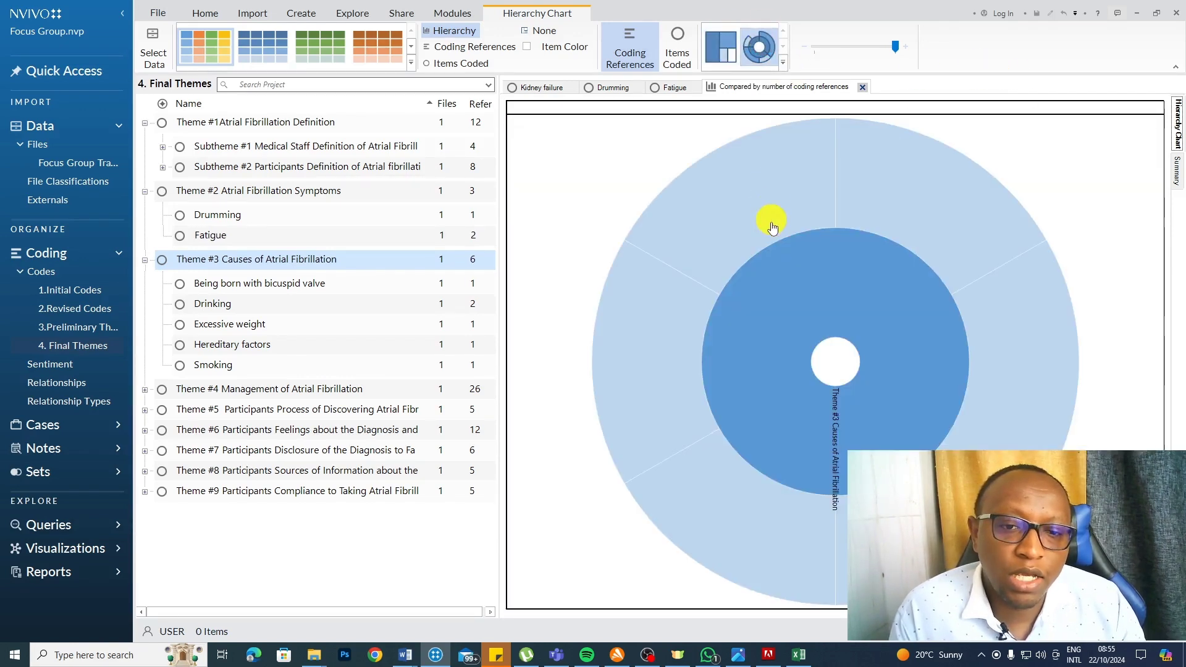
click(820, 278)
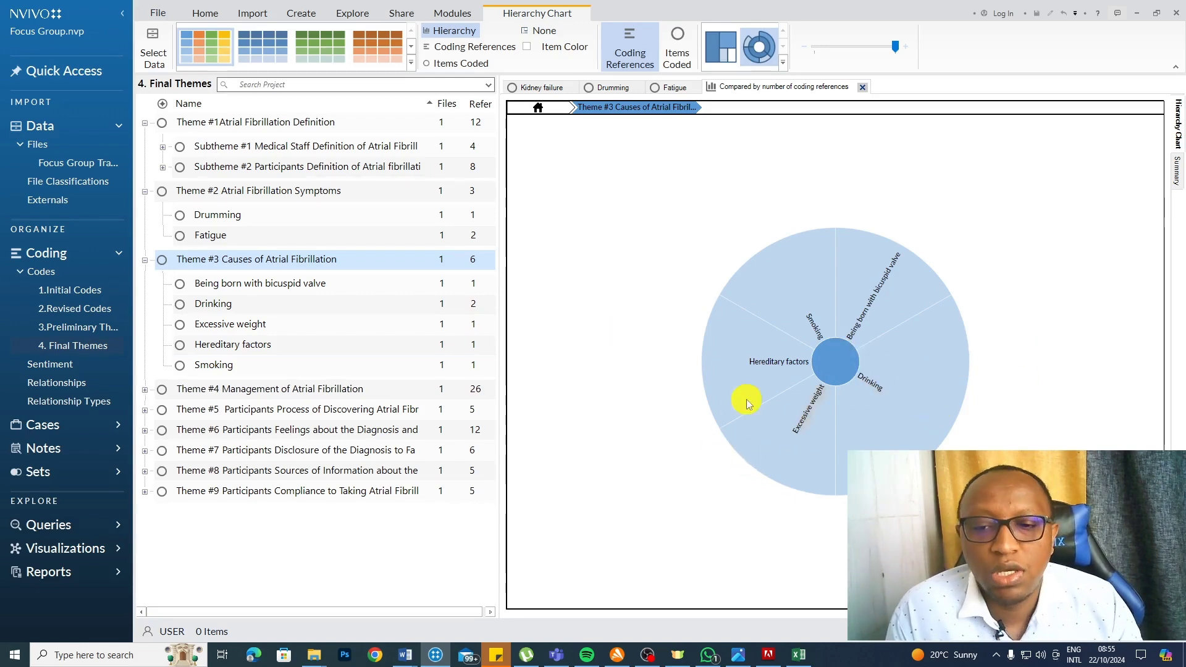
mouse_move(404, 655)
click(338, 607)
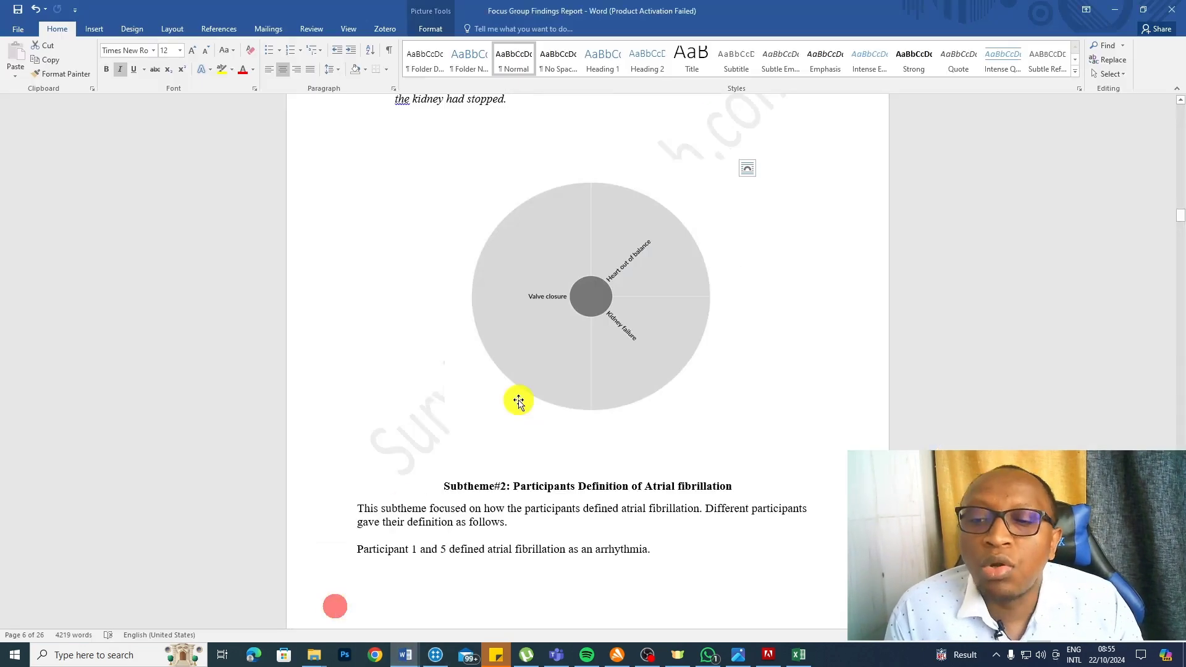
scroll(519, 399, down, 5)
scroll(519, 398, down, 5)
scroll(518, 399, down, 5)
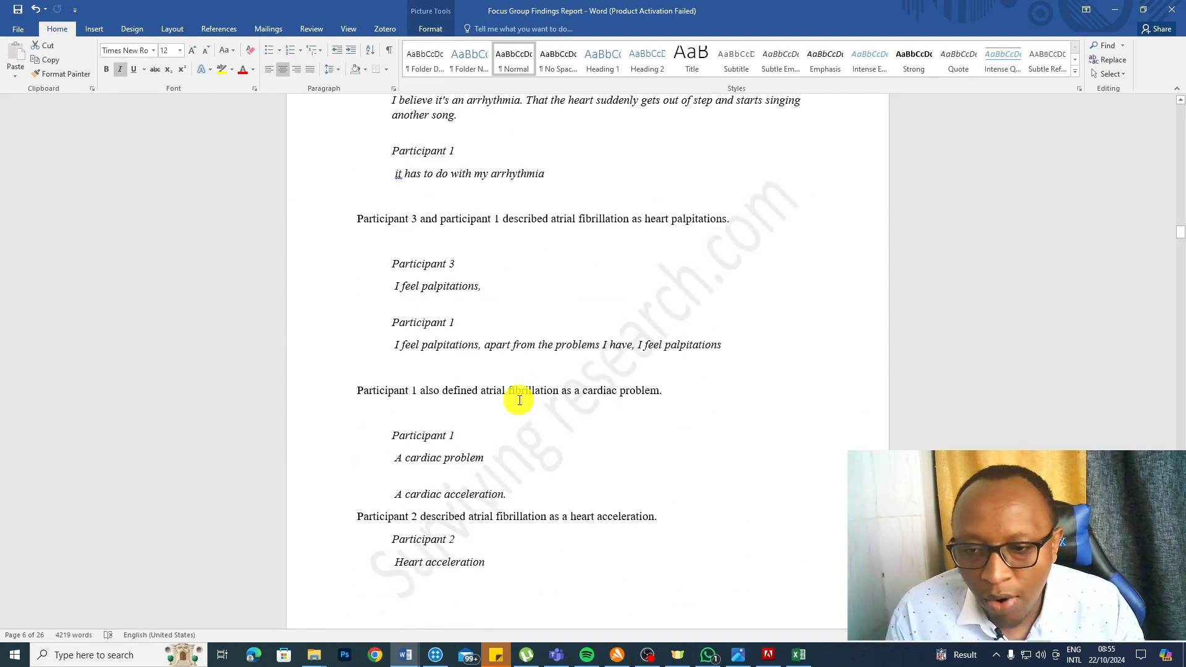
click(435, 656)
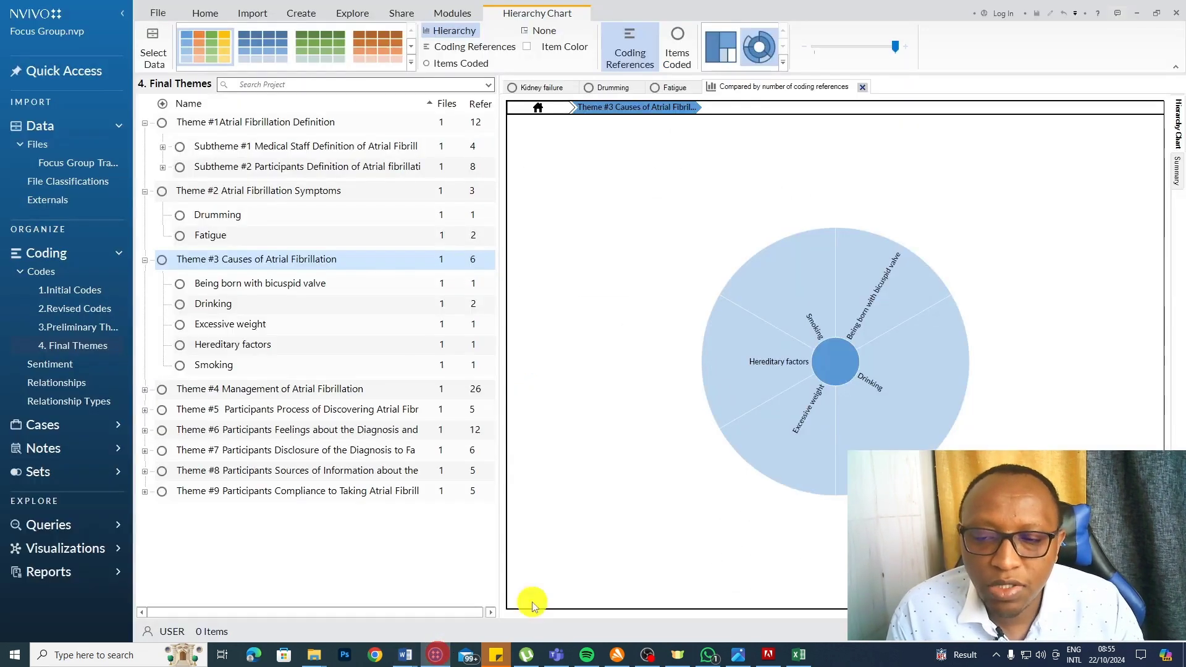
right_click(300, 258)
mouse_move(334, 500)
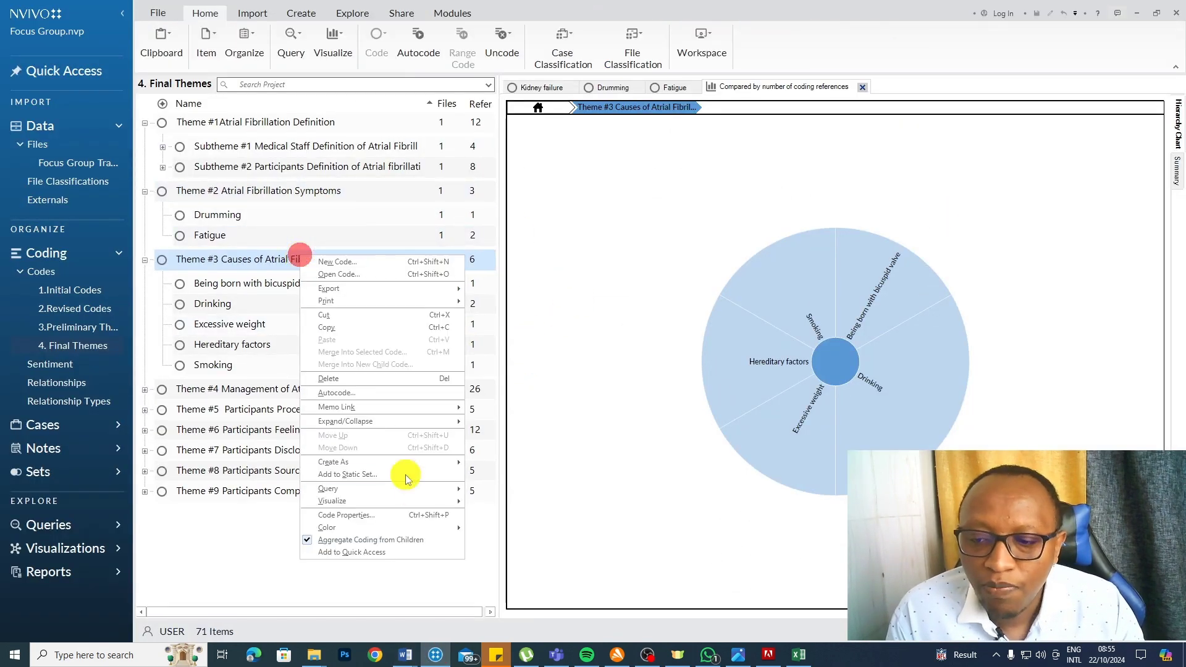
click(358, 511)
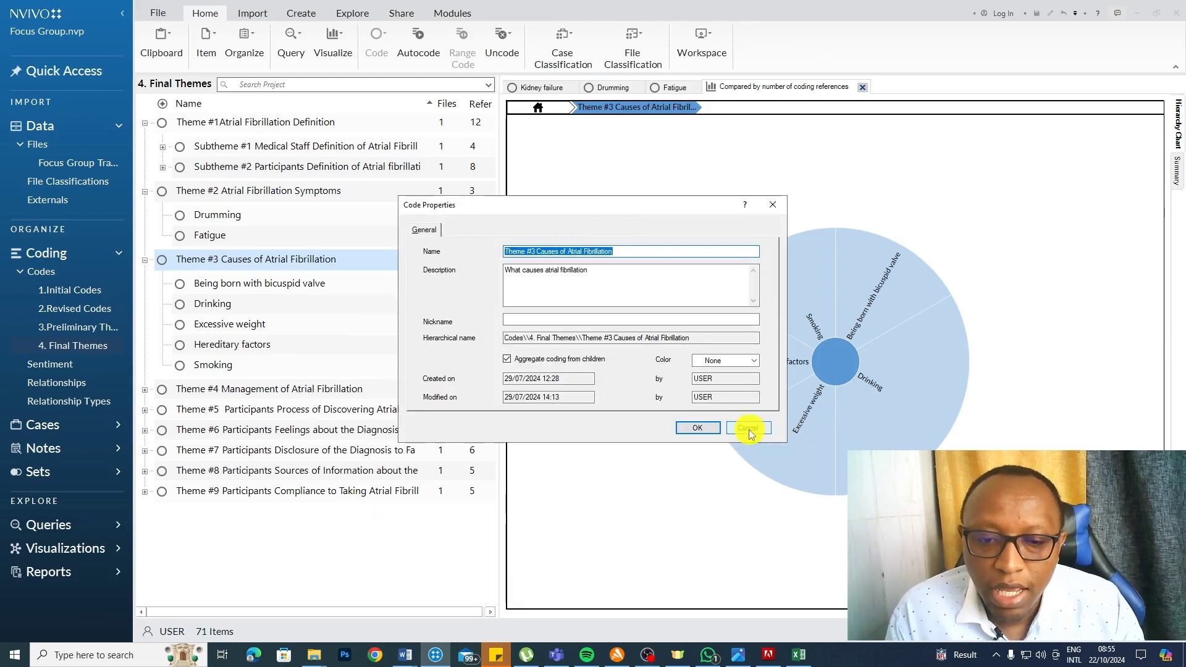
click(748, 429)
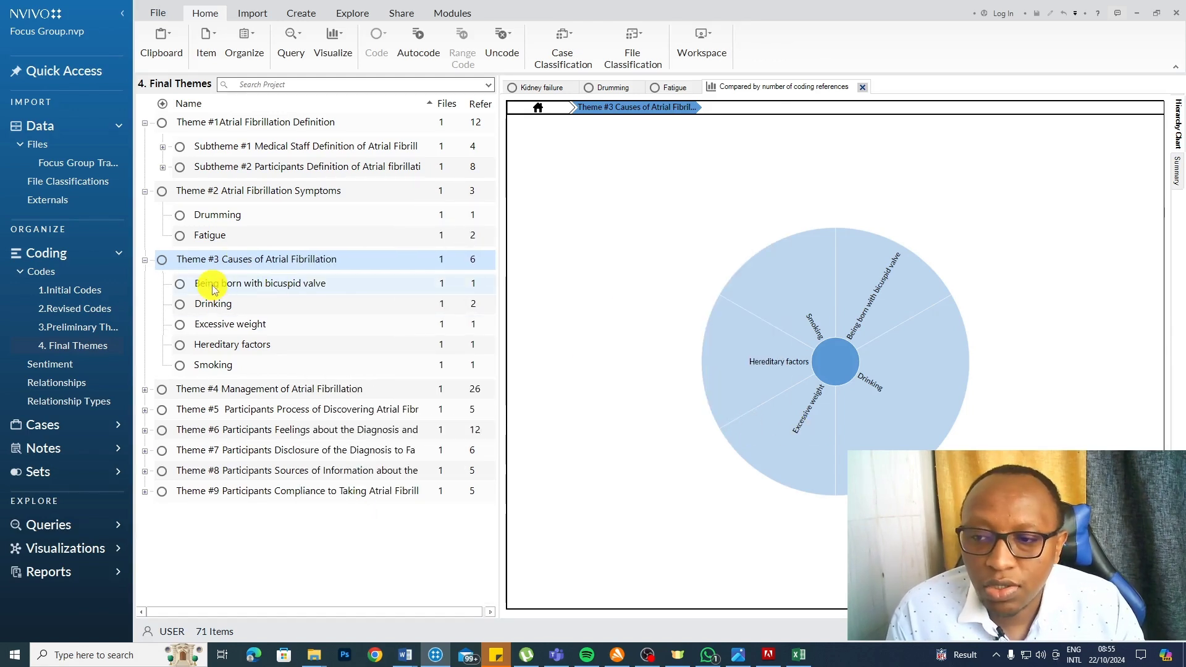
click(406, 655)
click(334, 616)
scroll(558, 420, down, 8)
scroll(558, 420, down, 8)
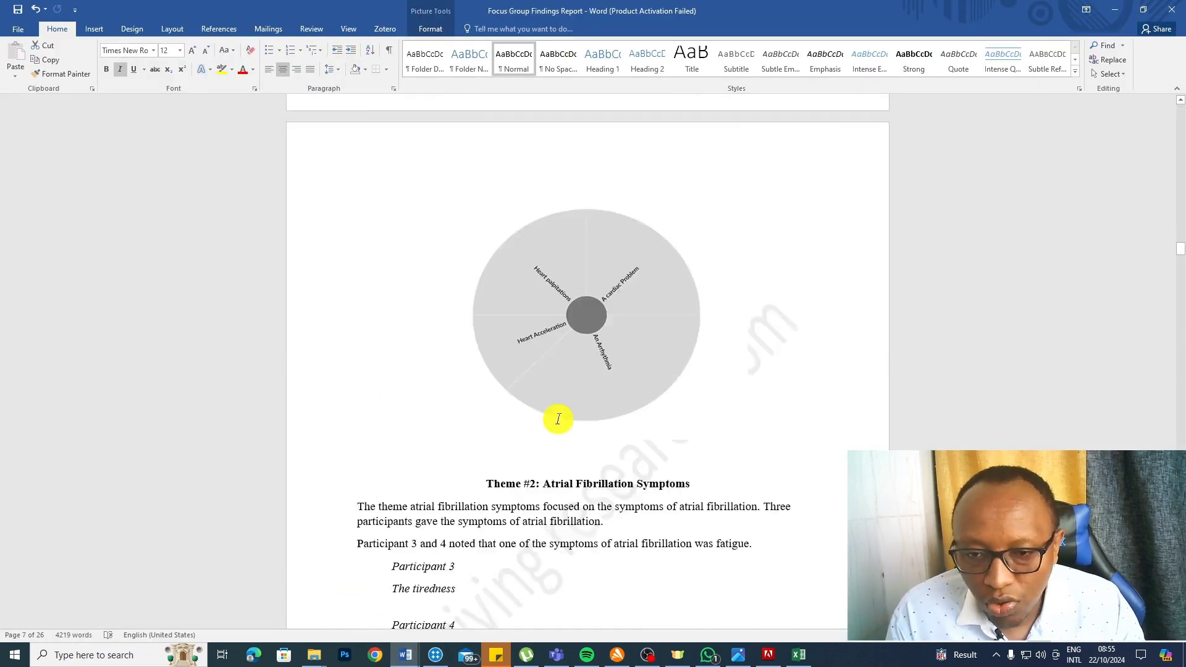
scroll(557, 419, down, 8)
scroll(558, 420, down, 6)
scroll(558, 419, down, 3)
click(601, 188)
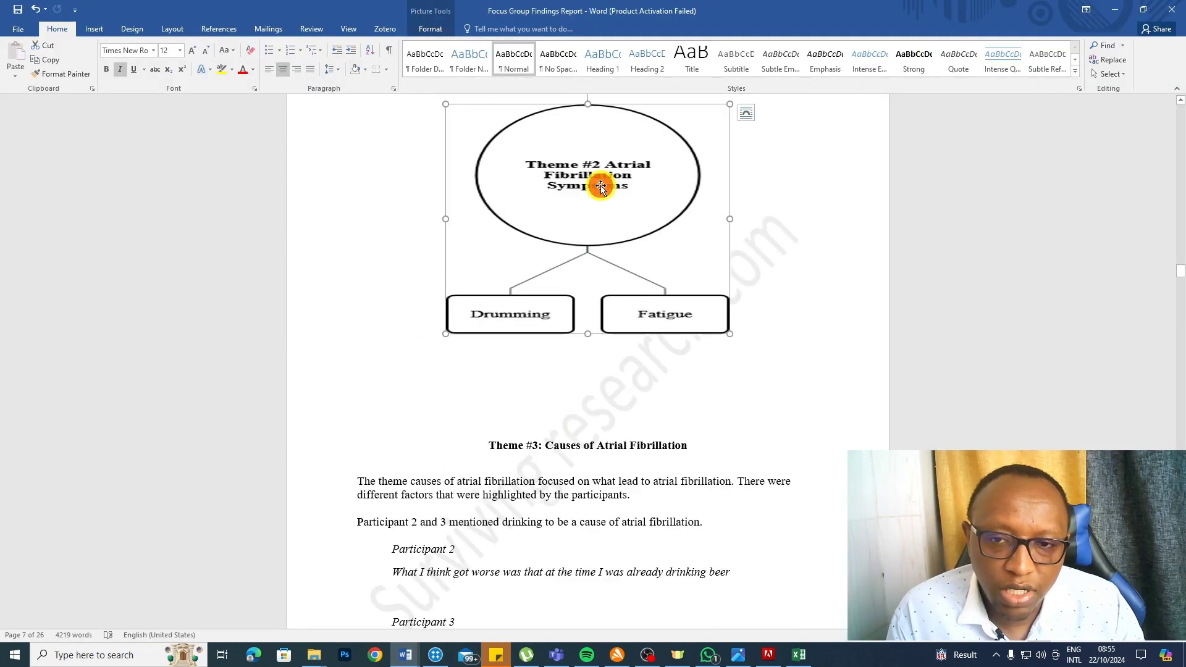
click(1107, 15)
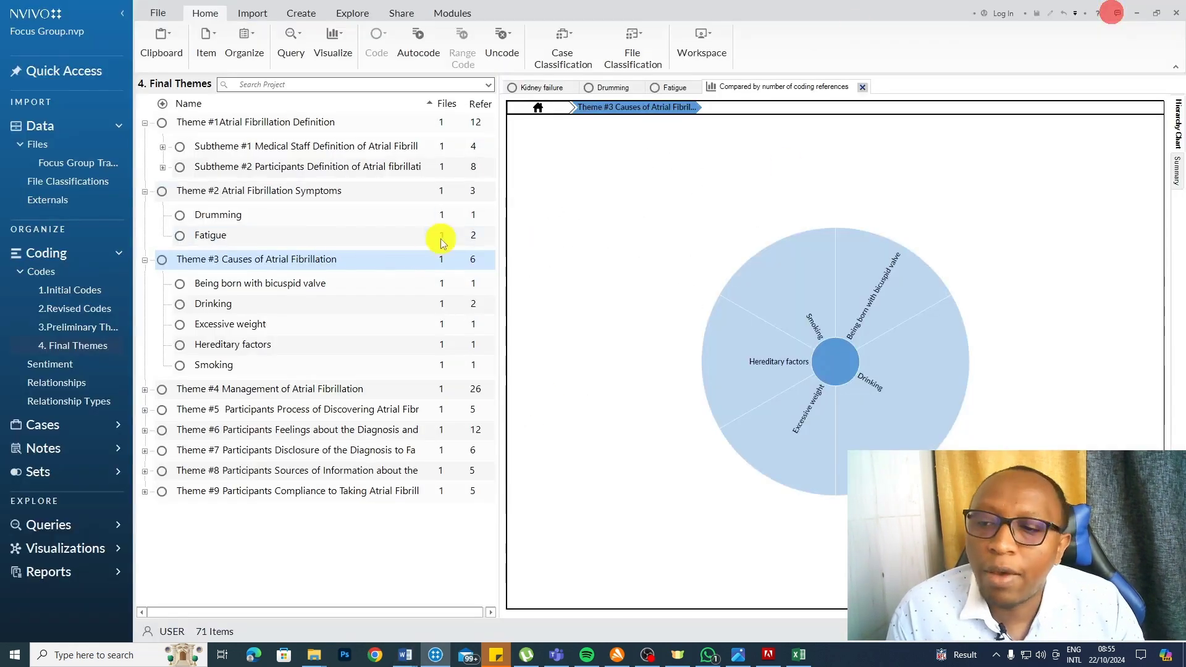
- Expand Theme #4 and copy its name from Code Properties
click(145, 390)
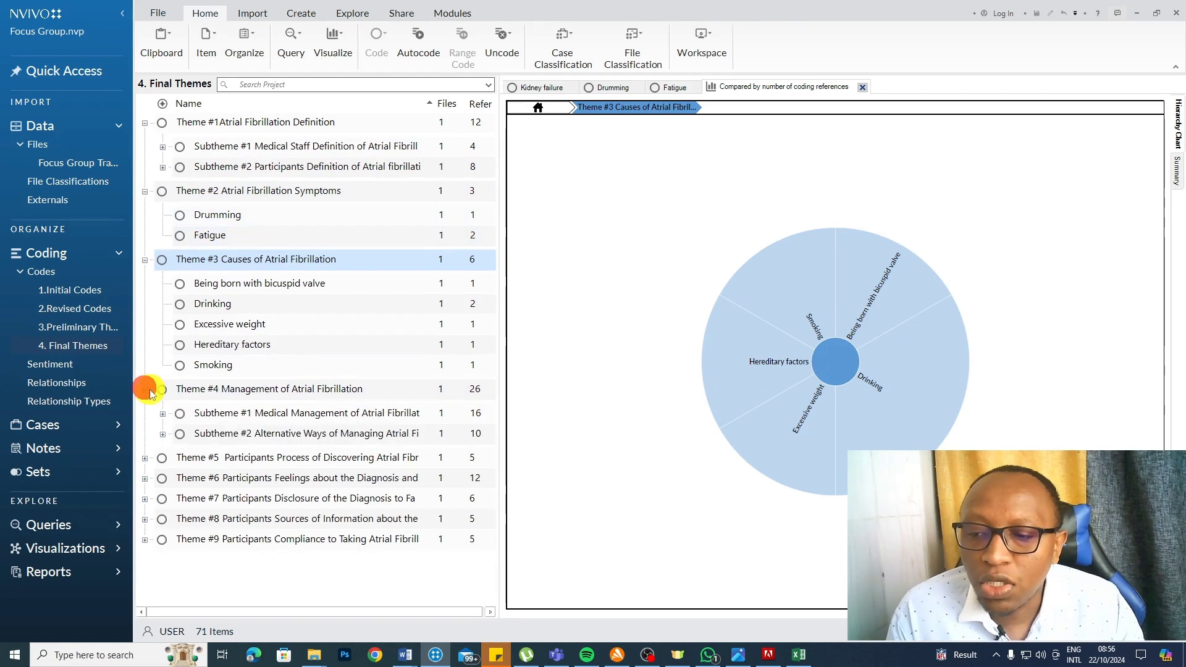
right_click(289, 391)
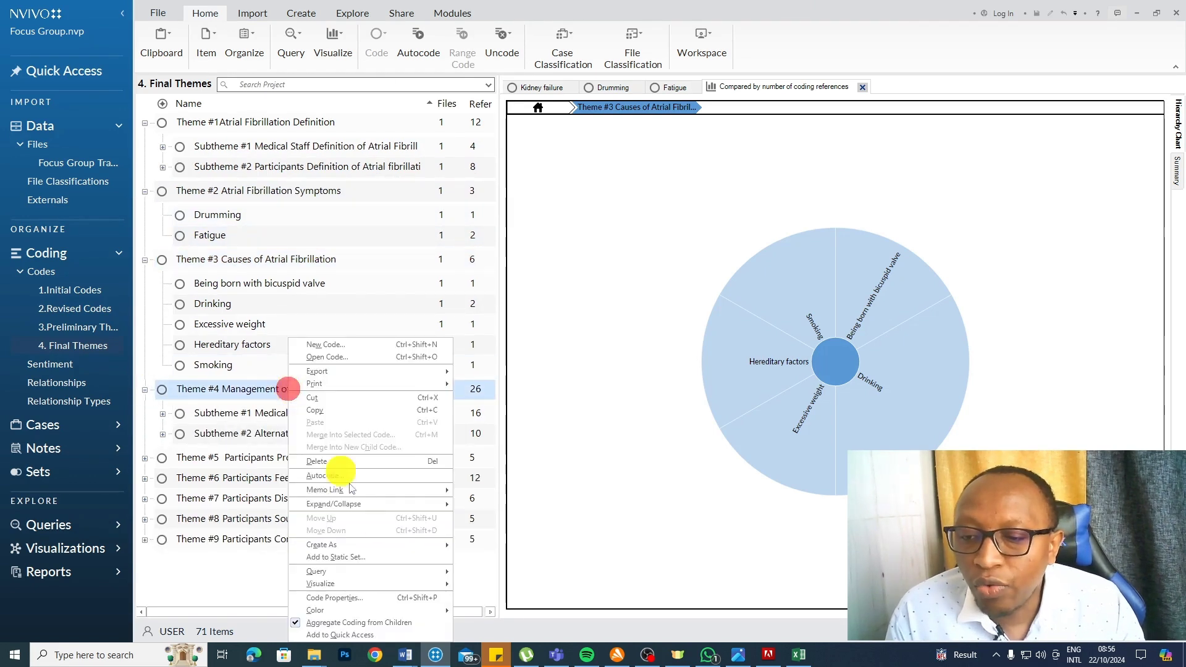
click(348, 598)
right_click(578, 252)
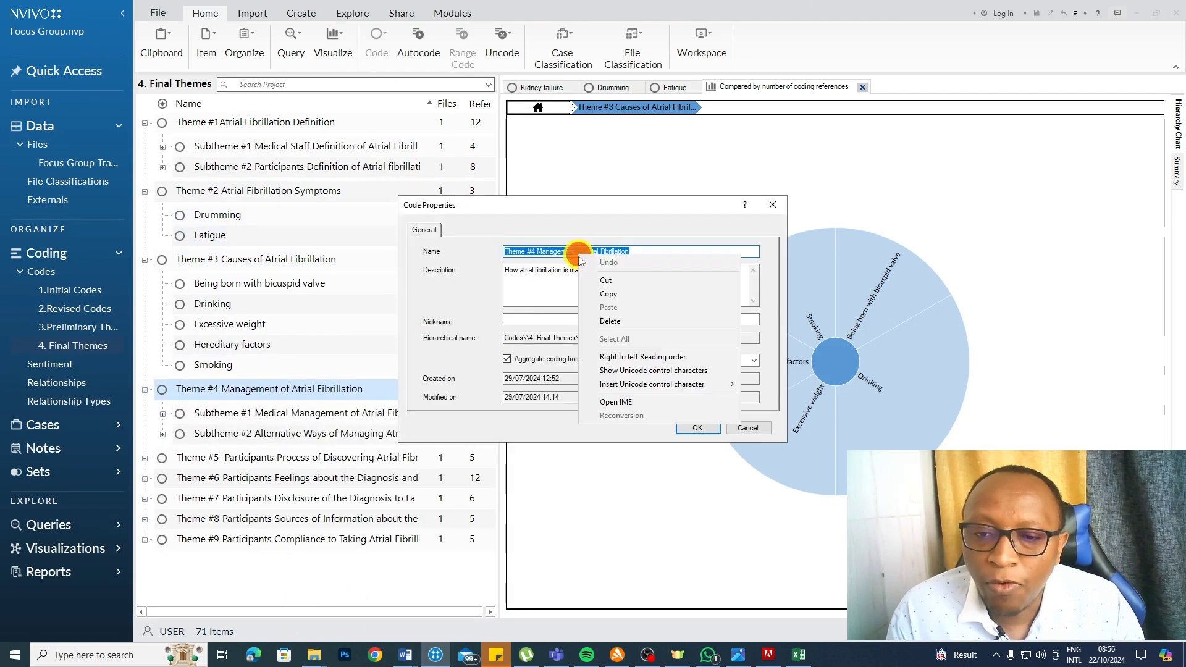
click(609, 286)
click(698, 427)
- Create a new mind map named '4' from Explore > Maps
click(347, 17)
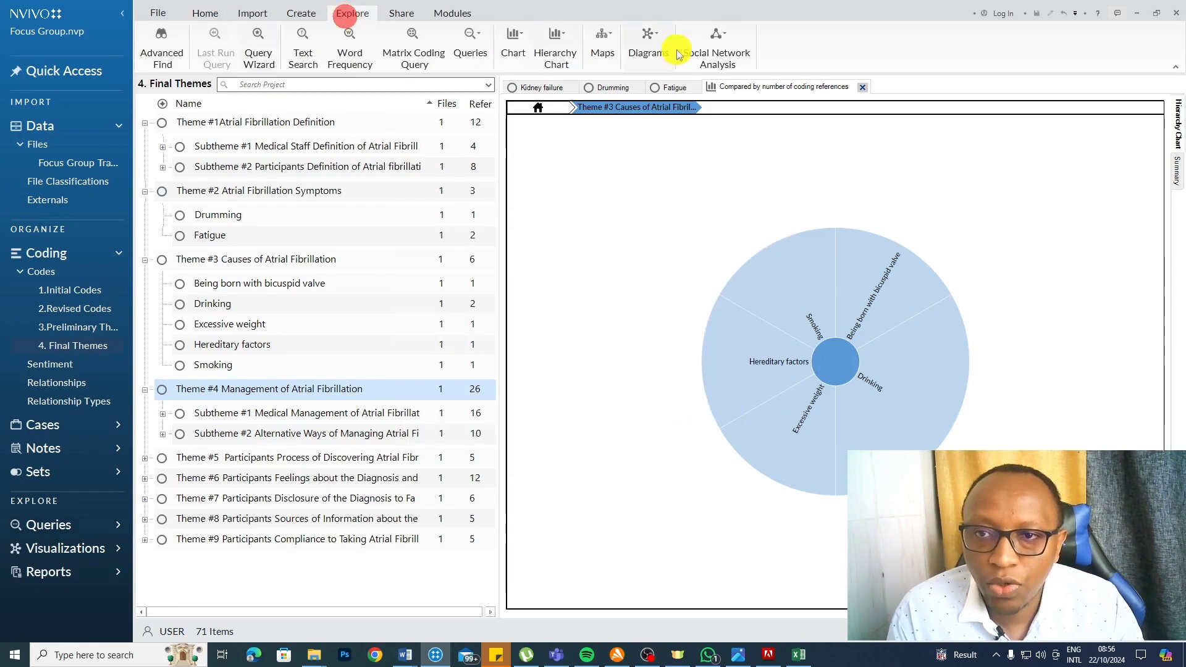
click(602, 47)
click(626, 90)
text(4)
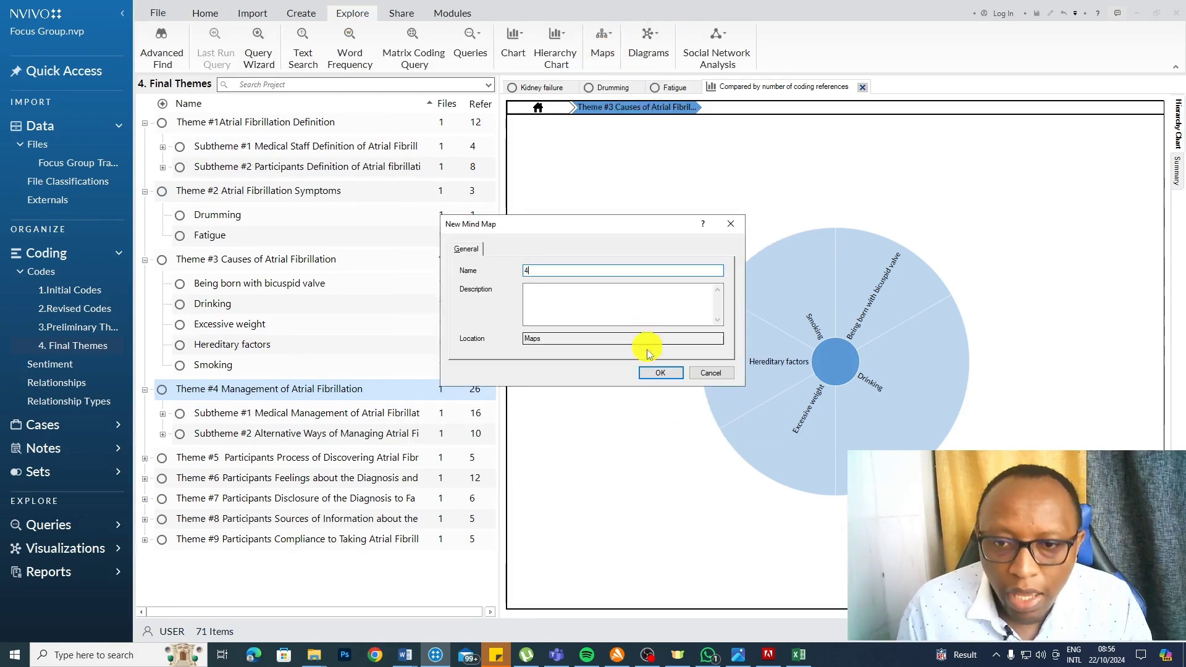
click(655, 375)
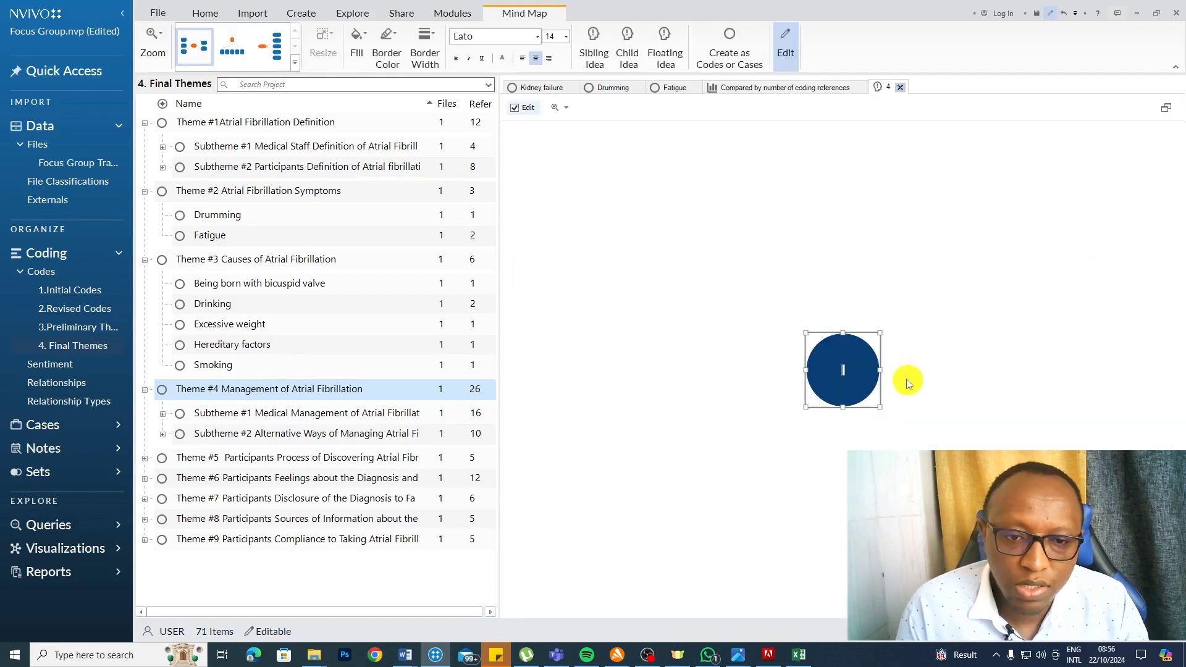
- Paste the Theme #4 name as the central idea and add two child ideas
text(Theme #4 Management of Atrial Fibrillation)
click(788, 250)
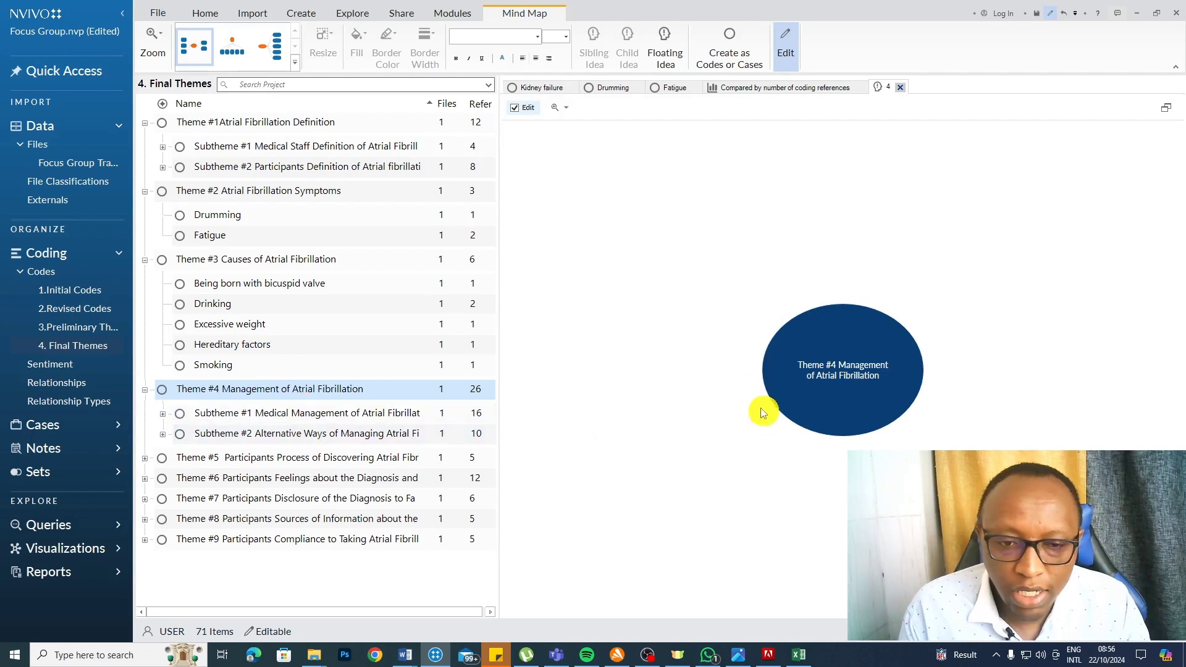
click(870, 378)
click(628, 46)
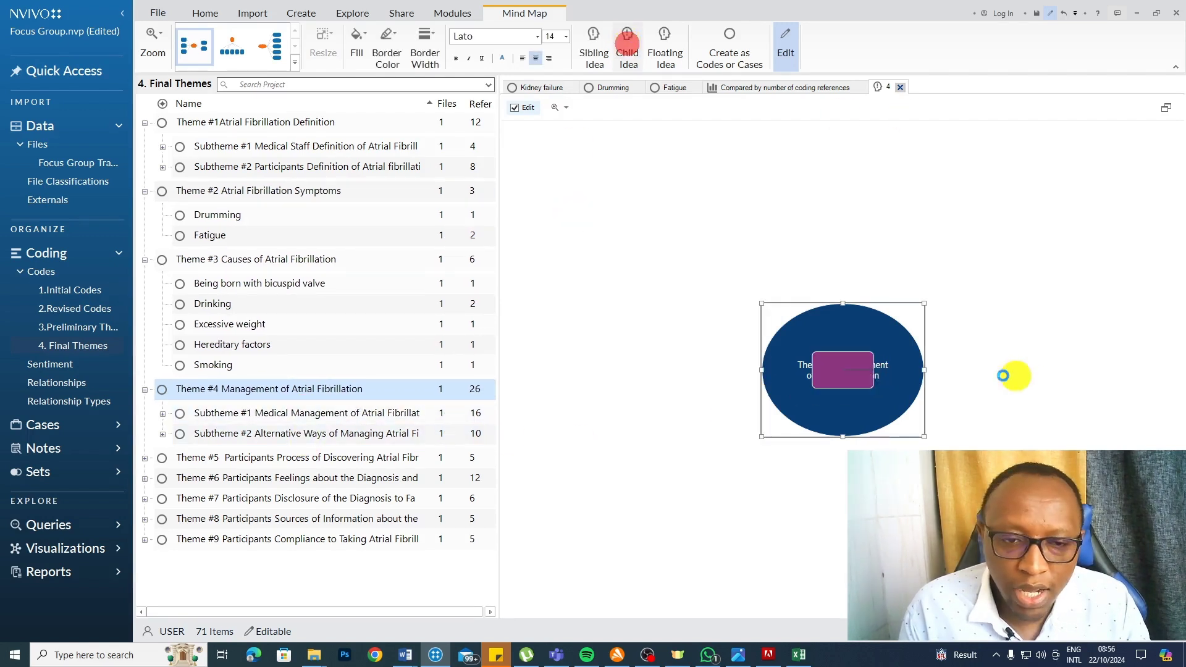
click(627, 53)
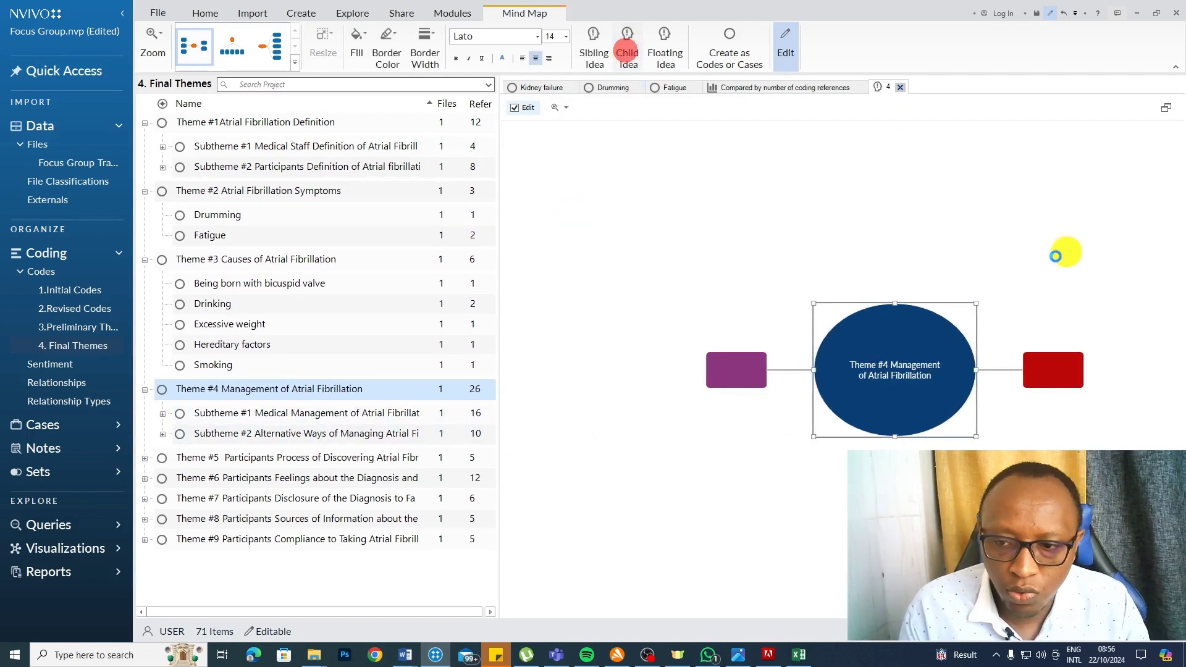
- Label the purple child idea with the Subtheme #1 name and widen it
double_click(297, 412)
right_click(553, 255)
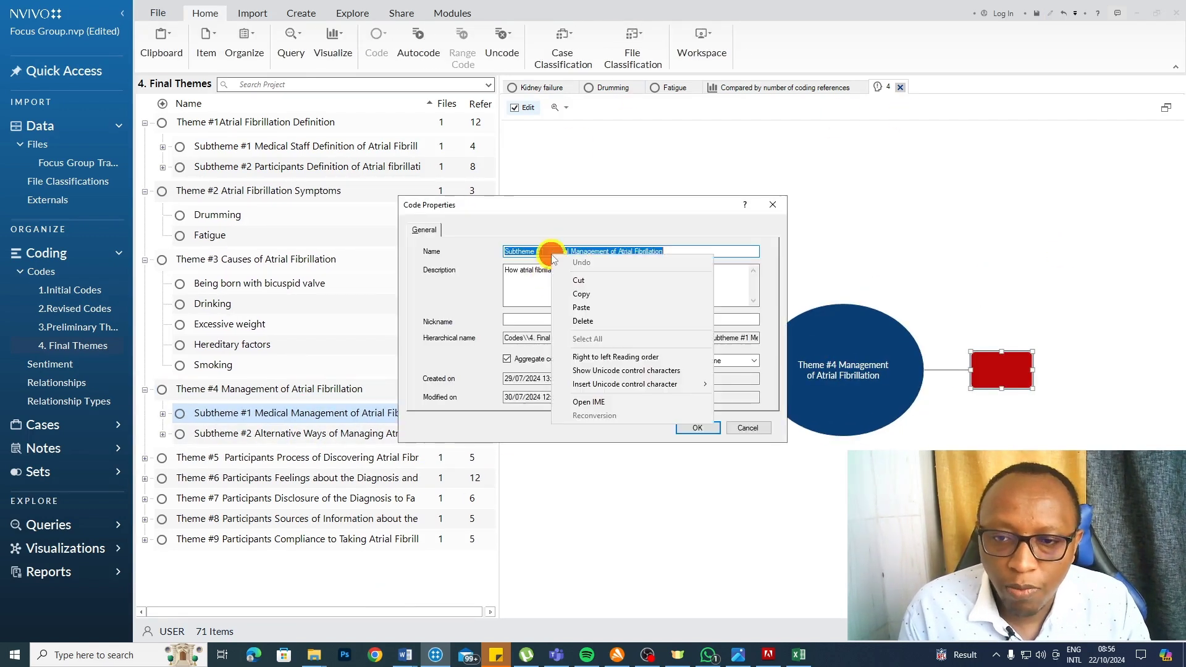
click(581, 294)
click(747, 427)
double_click(689, 372)
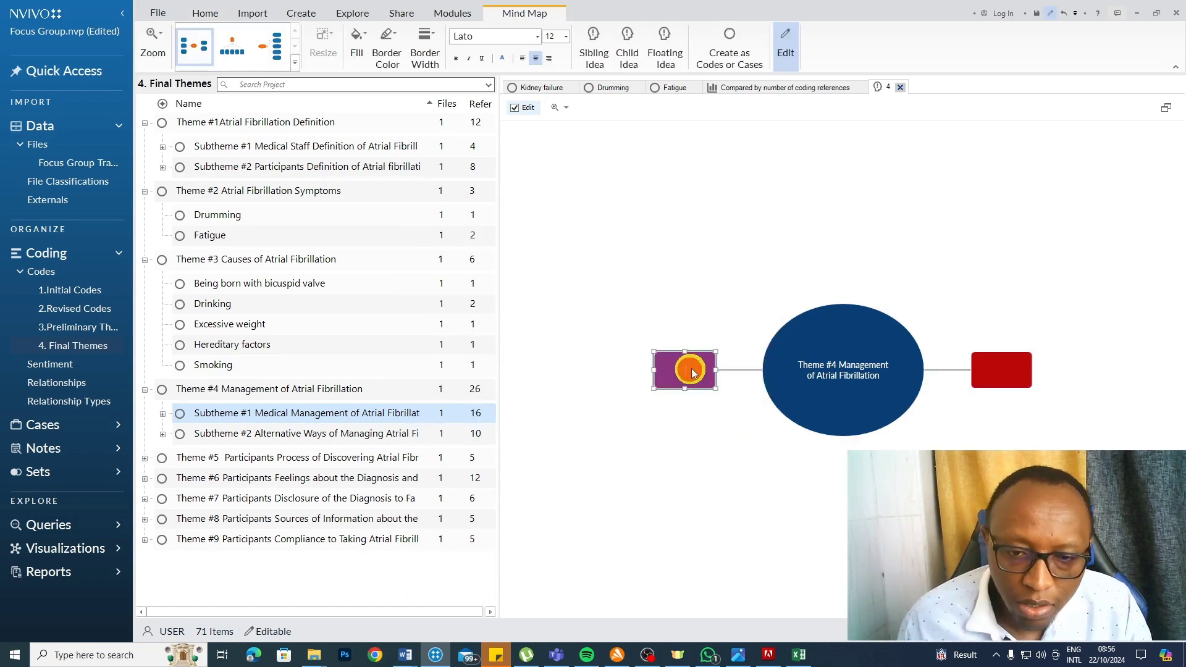
key(ctrl+v)
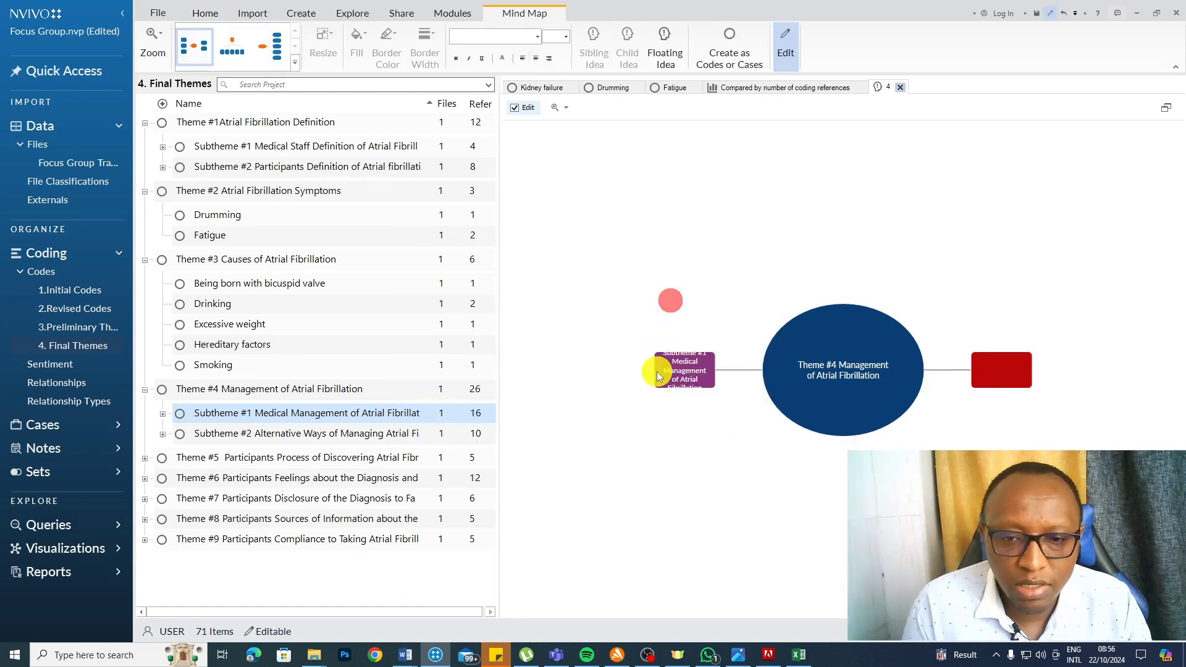
click(660, 372)
drag(651, 370, 613, 369)
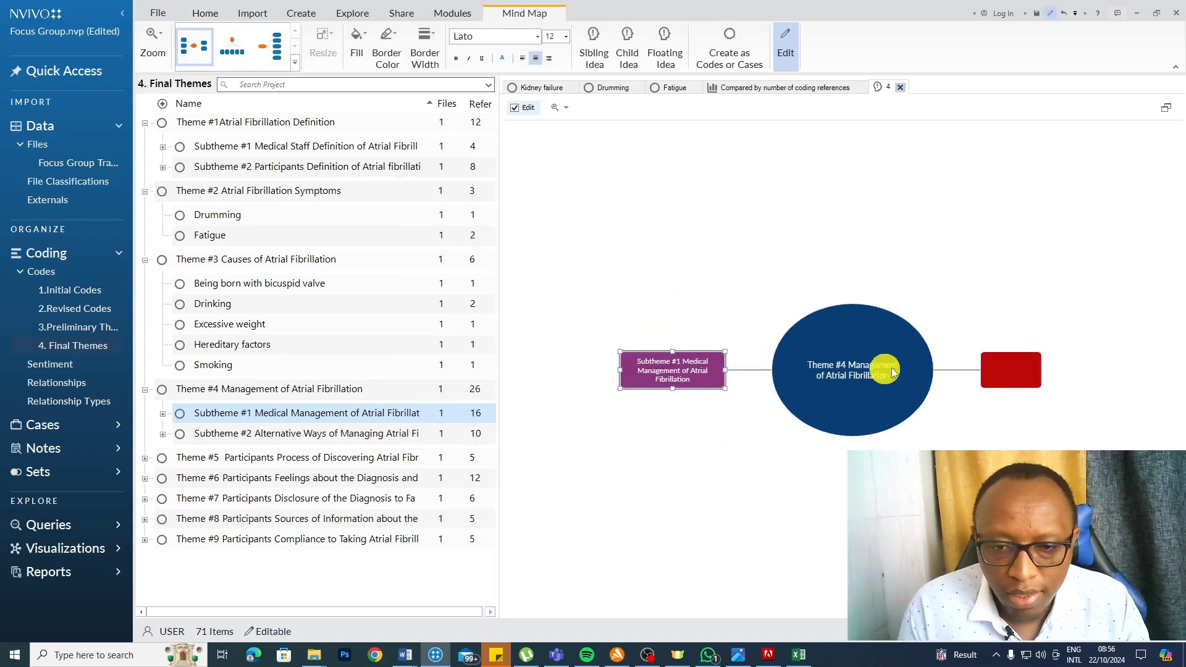
click(670, 270)
- Label the red child idea with the Subtheme #2 name and widen it
right_click(296, 433)
mouse_move(326, 611)
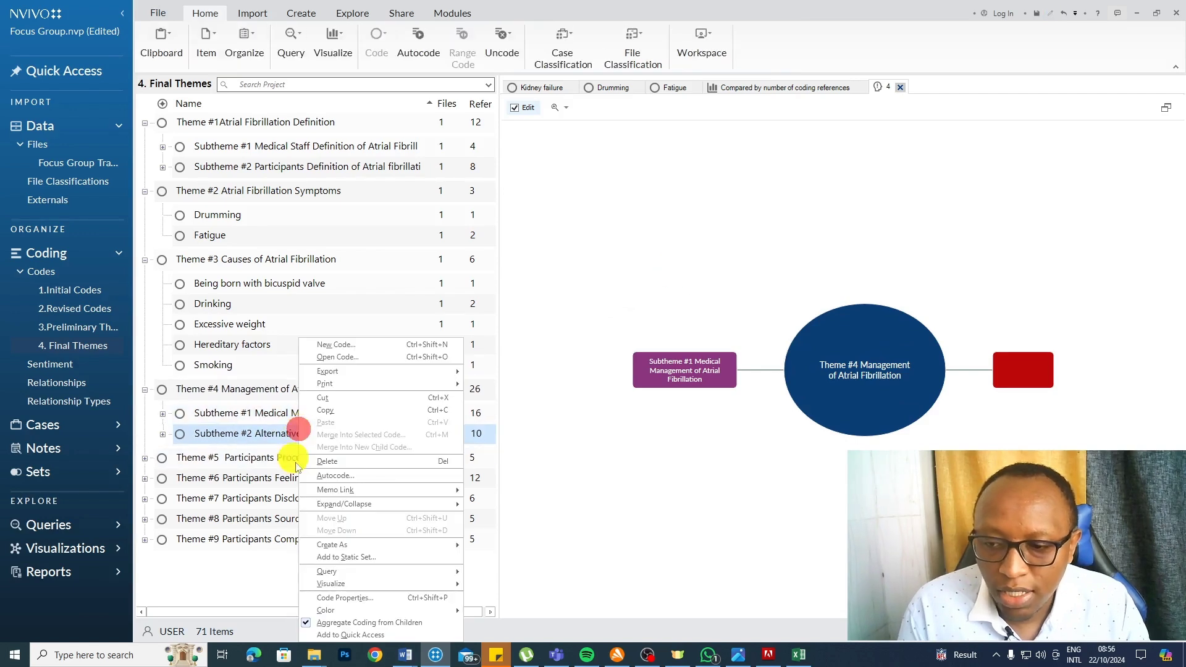
click(332, 597)
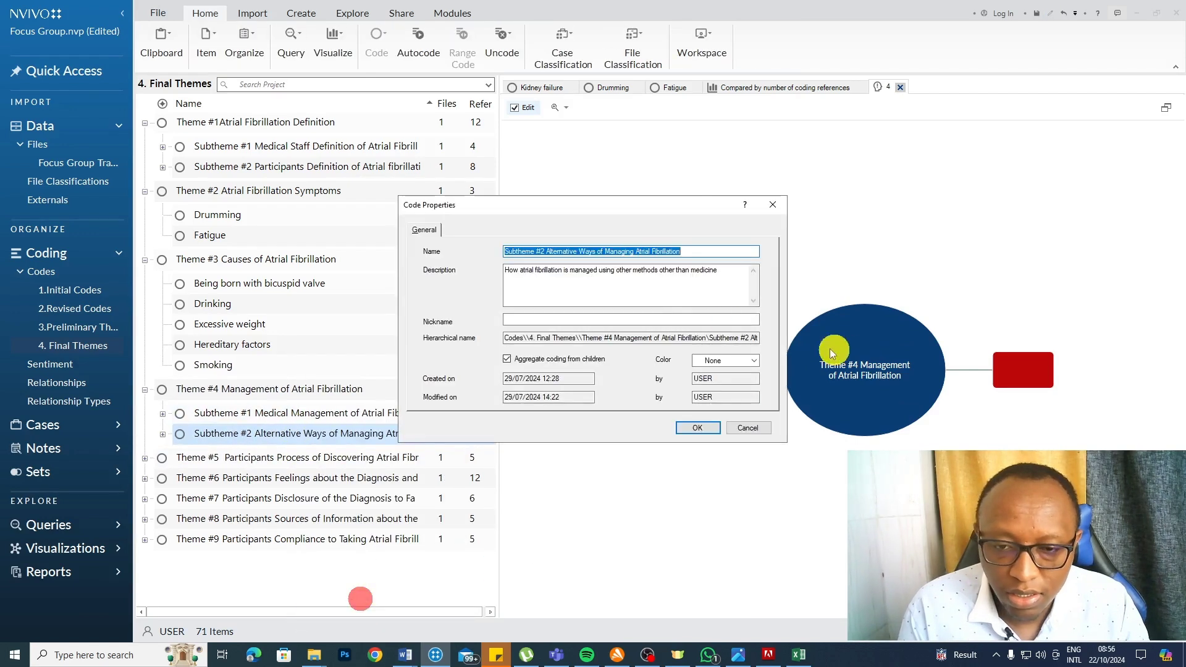
right_click(612, 251)
click(642, 295)
click(697, 428)
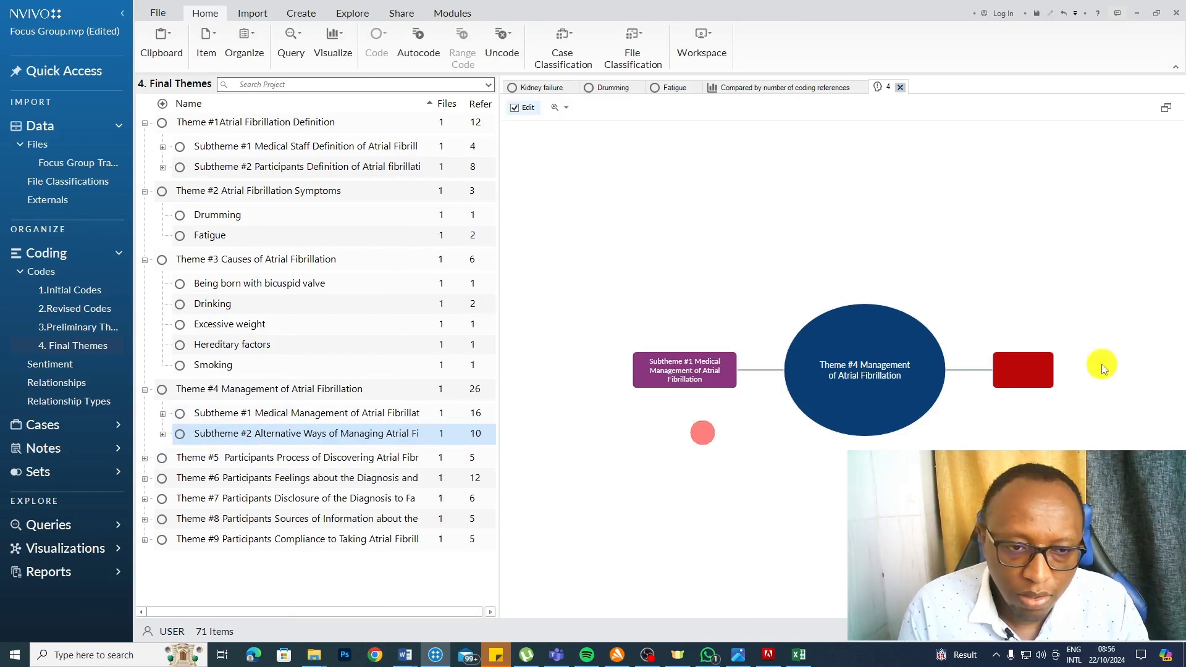
double_click(1037, 370)
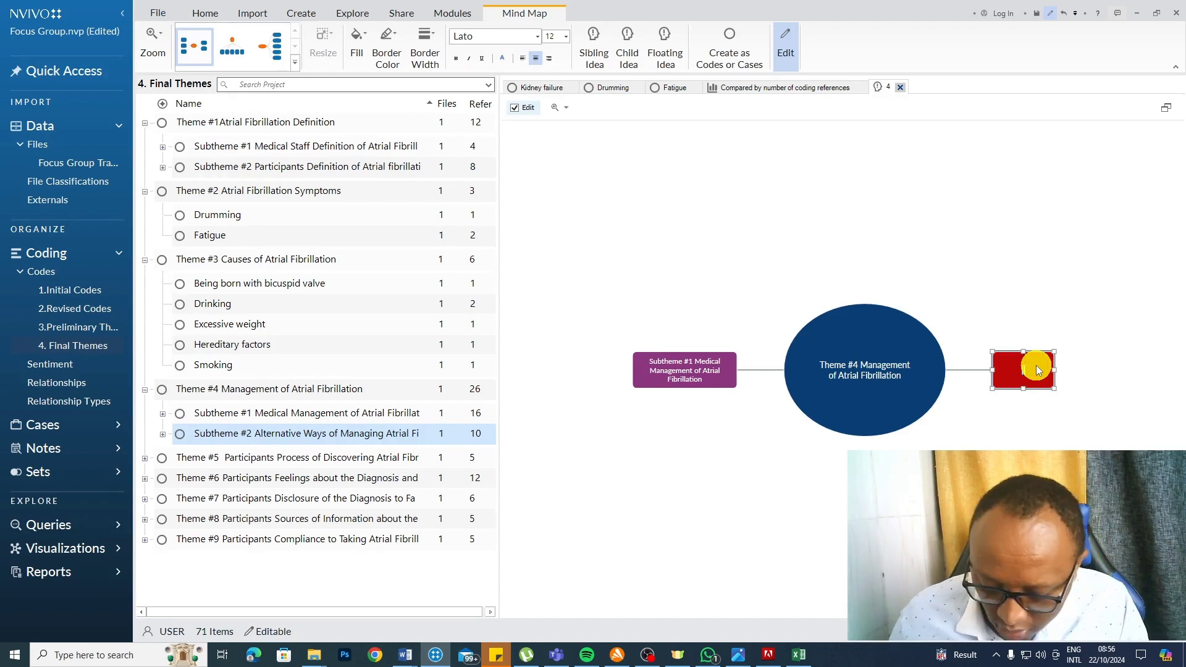
key(ctrl+v)
click(1023, 316)
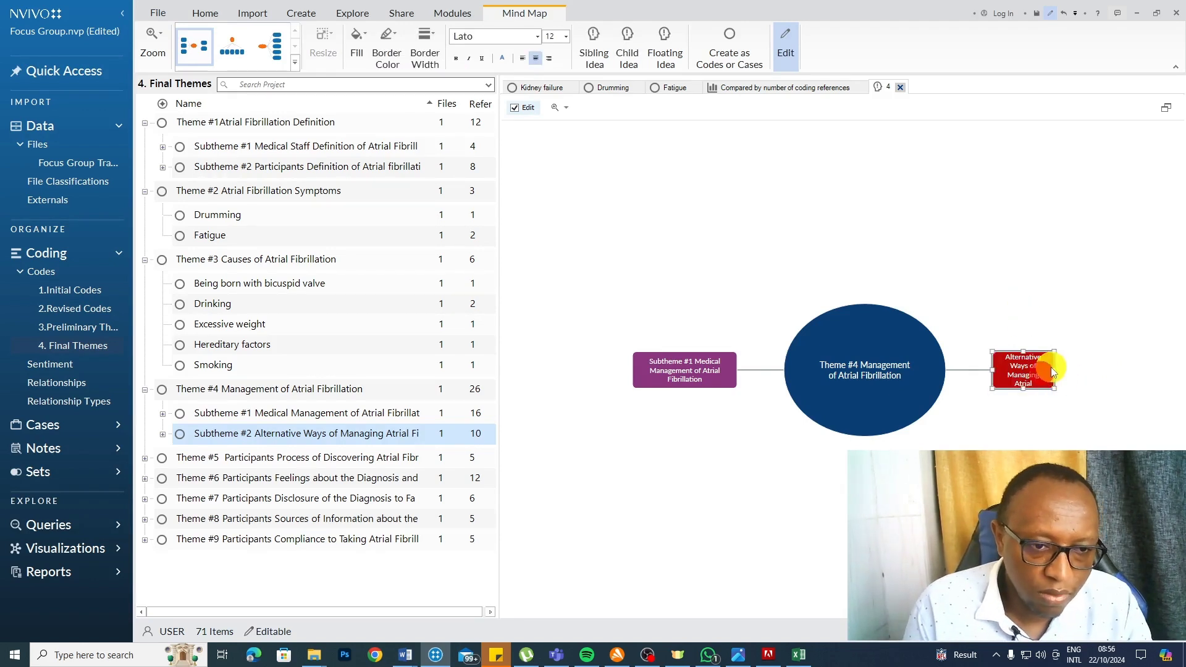
drag(1053, 370, 1107, 370)
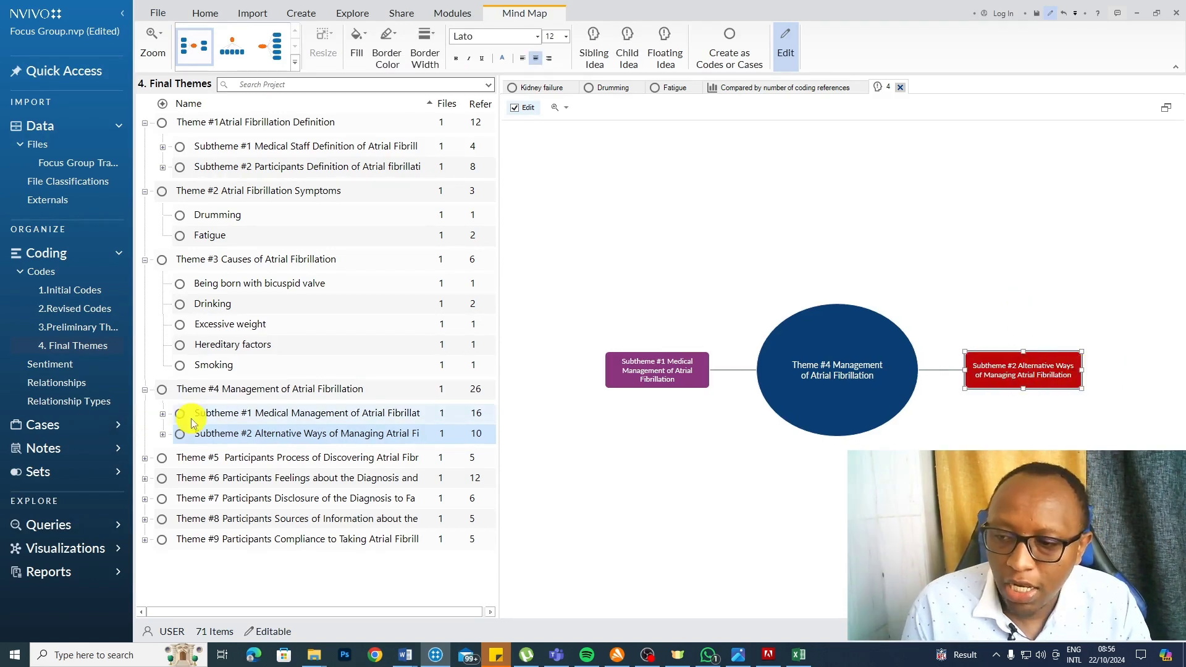
- Expand Subtheme #1 Medical Management and copy the Category #1 name
click(162, 413)
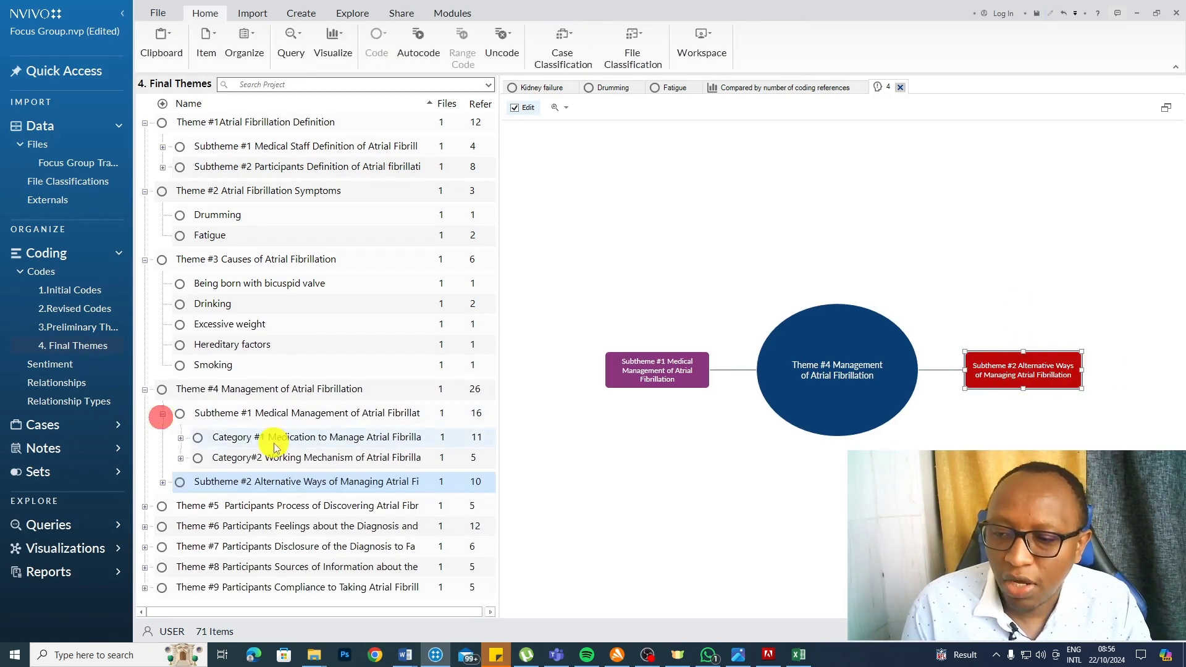
click(181, 434)
click(316, 416)
right_click(338, 416)
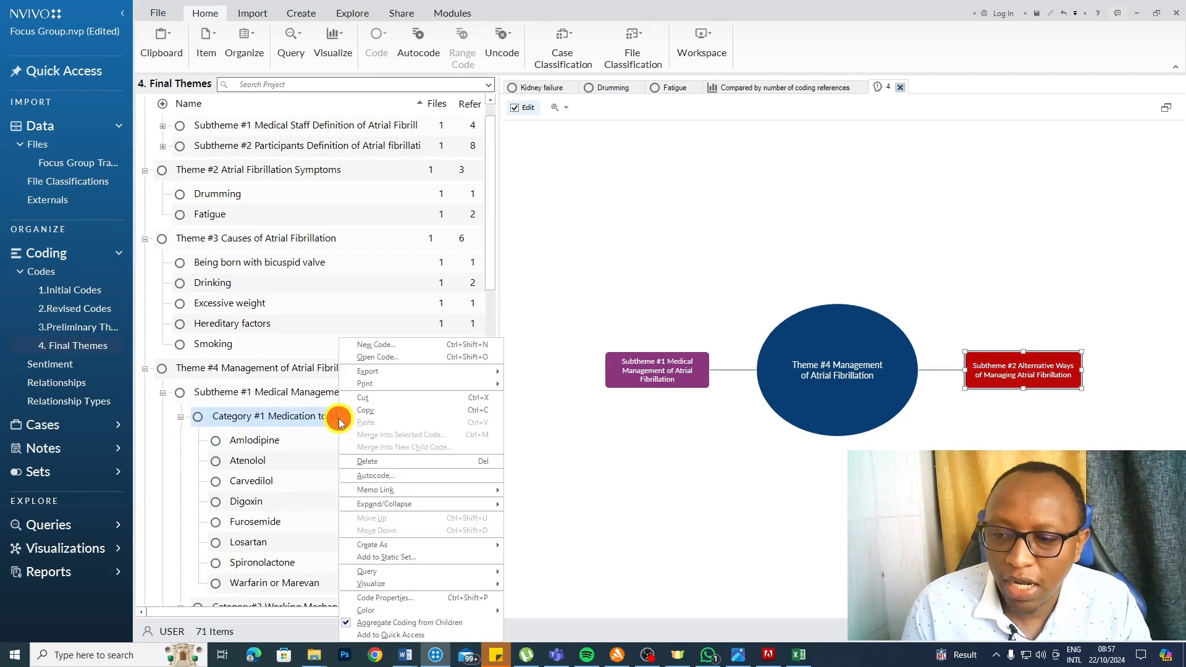
click(380, 598)
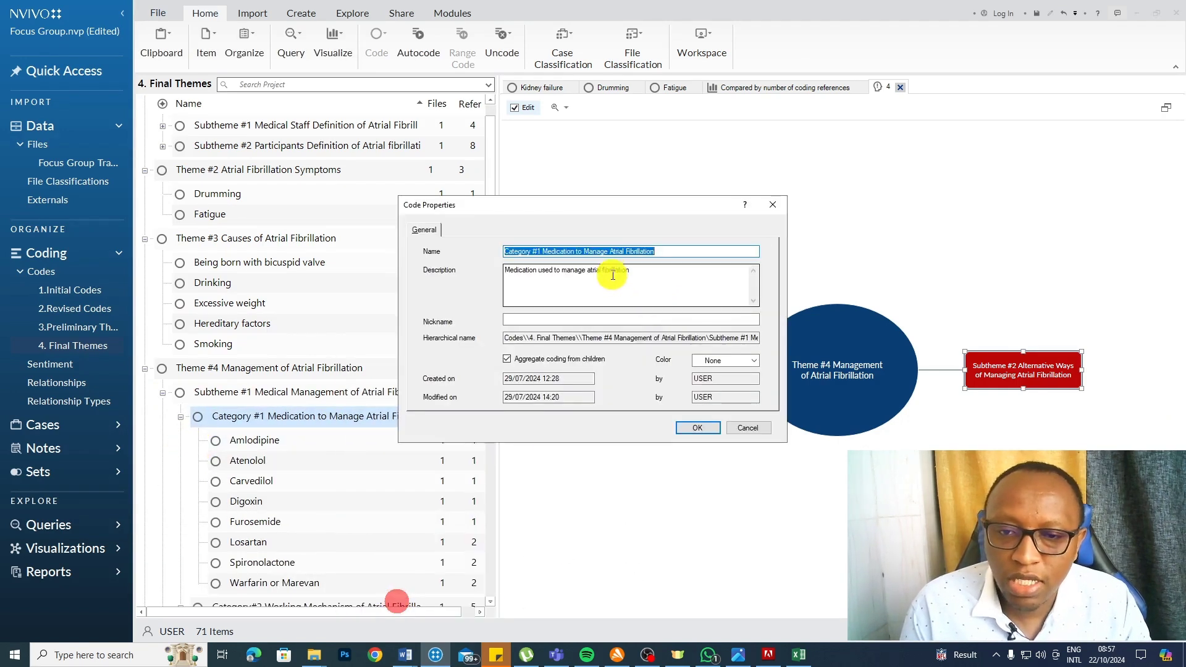
right_click(607, 251)
click(637, 292)
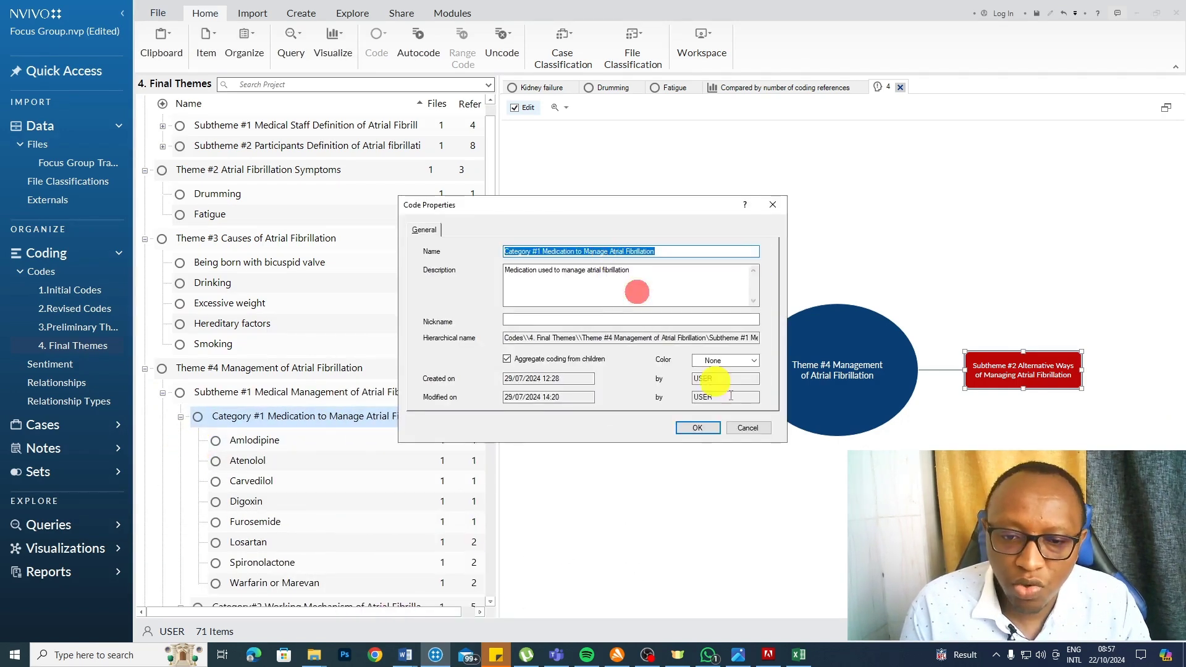
click(697, 428)
- Add two child ideas under Subtheme #1, labelling the upper one Category #1
click(657, 370)
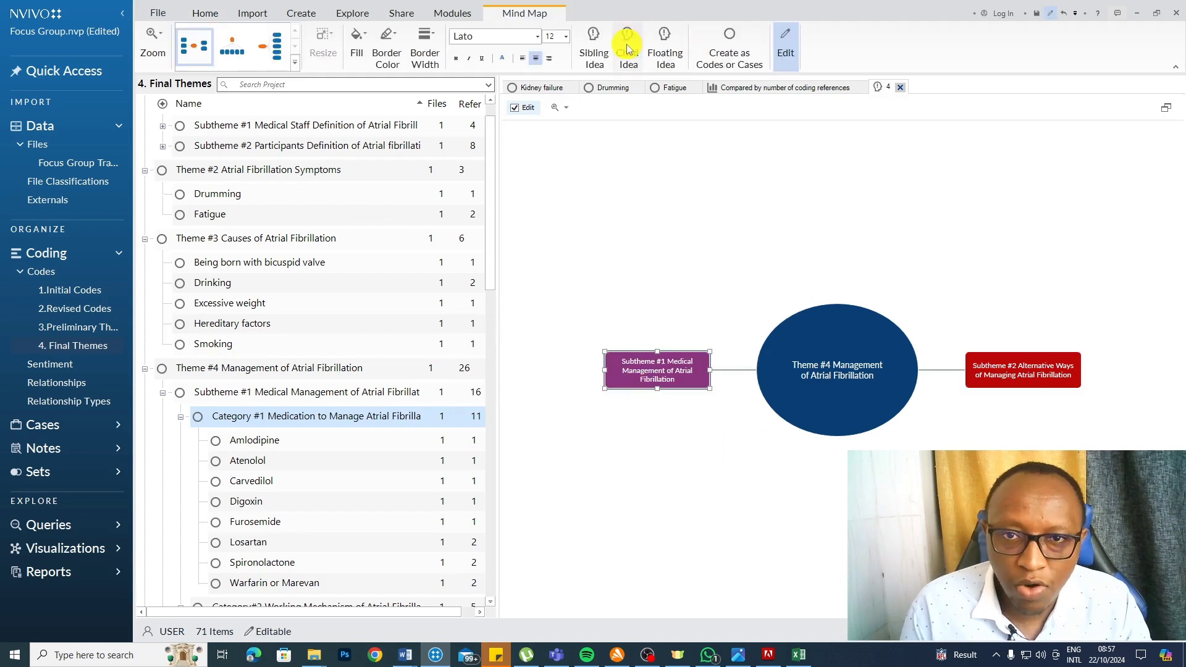
click(628, 47)
click(749, 373)
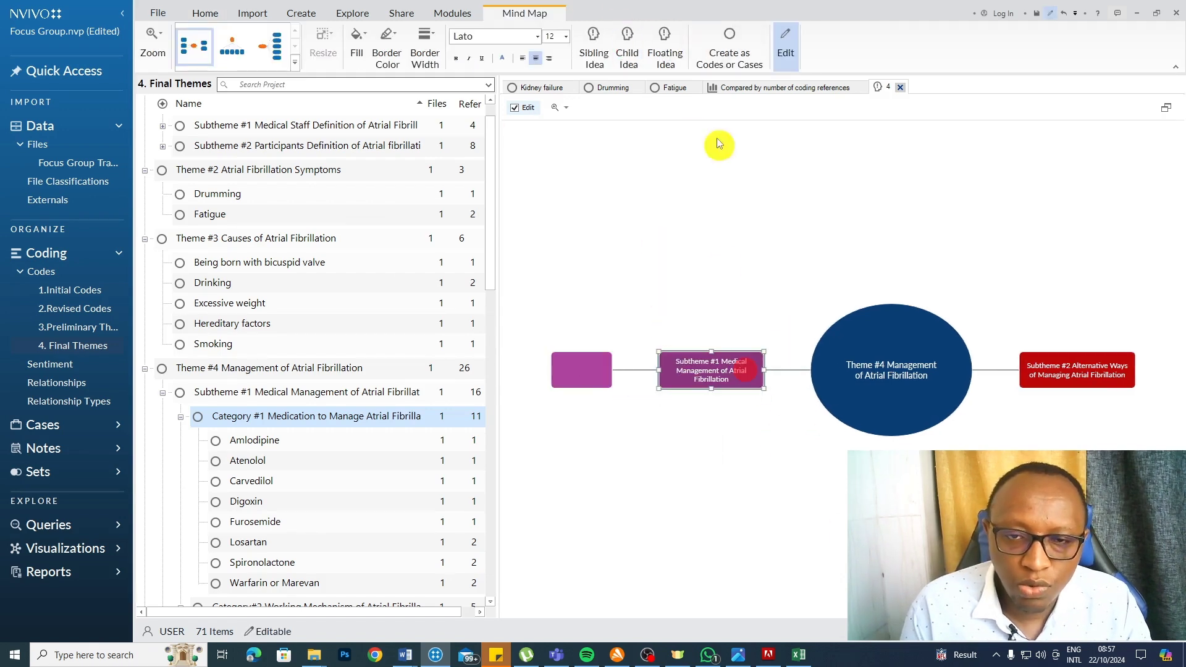
click(627, 47)
right_click(581, 344)
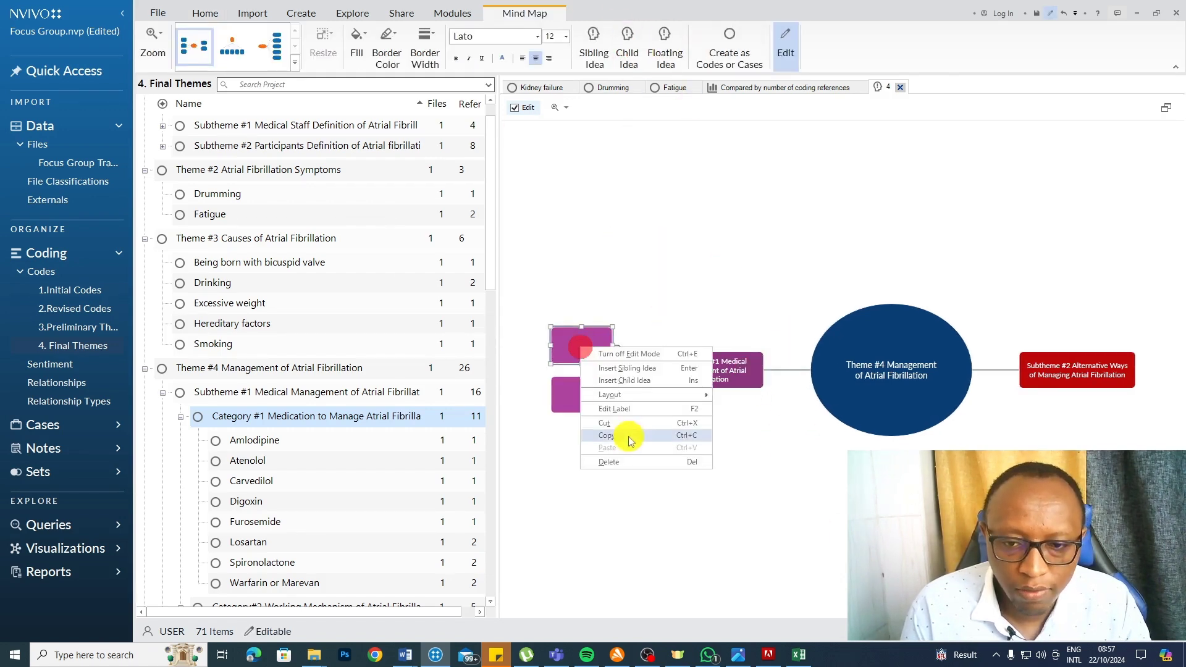
click(607, 447)
click(648, 252)
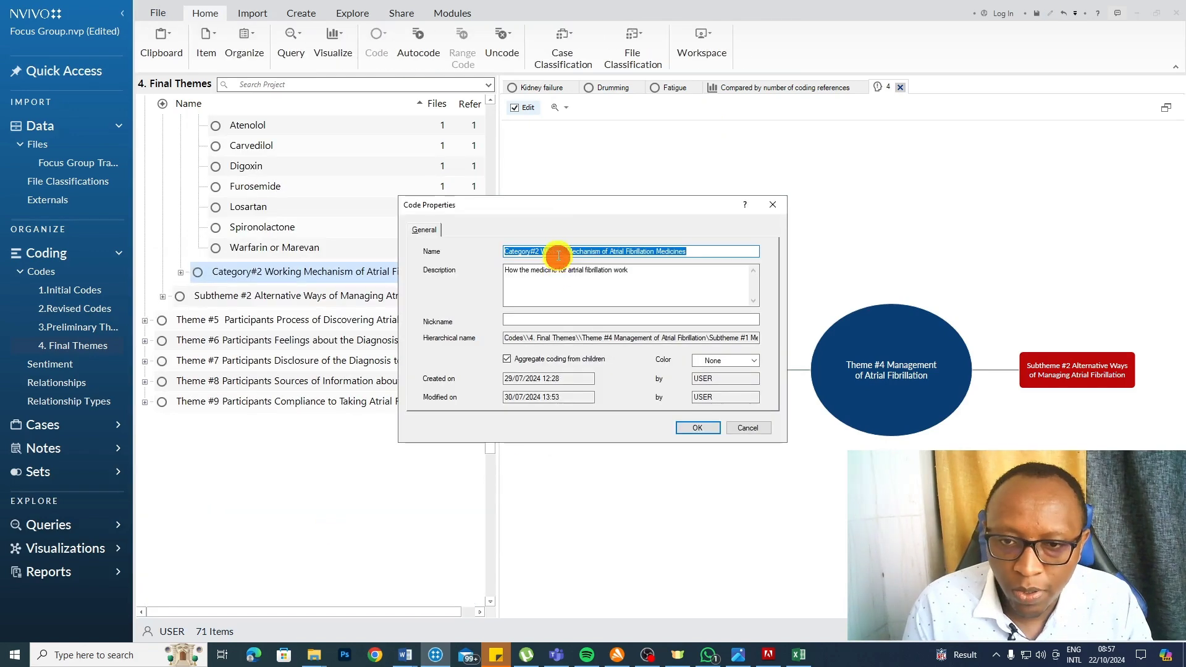
- Label the lower Subtheme #1 child idea with the Category#2 name
right_click(557, 255)
click(579, 287)
click(698, 427)
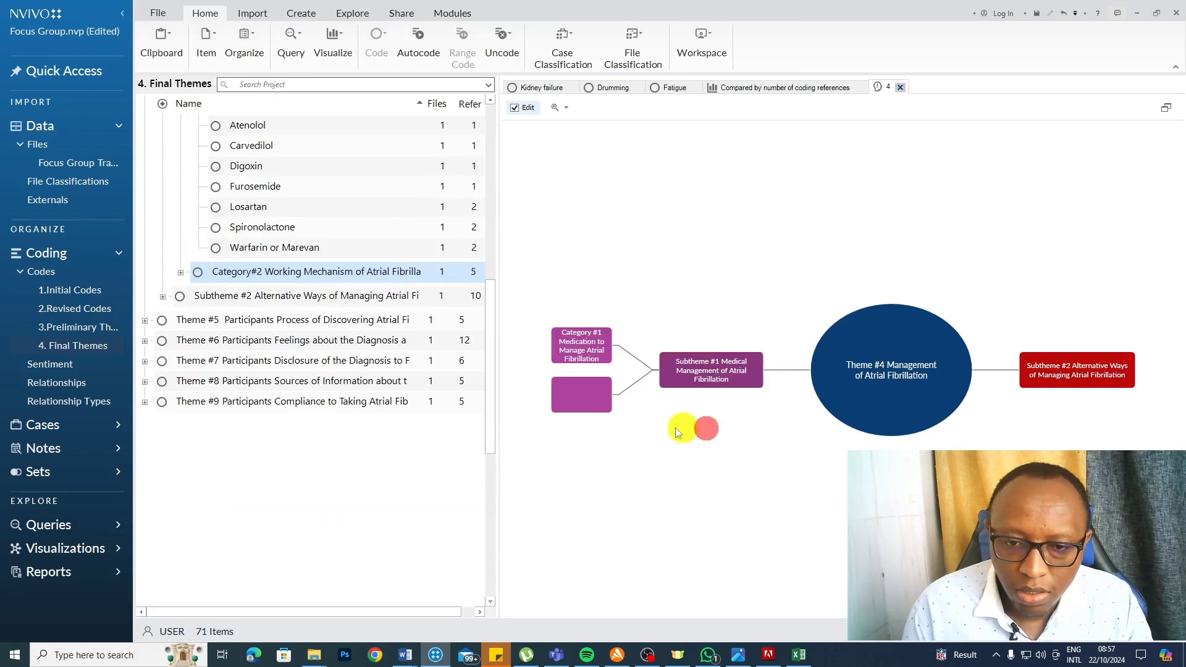
double_click(581, 394)
key(ctrl+v)
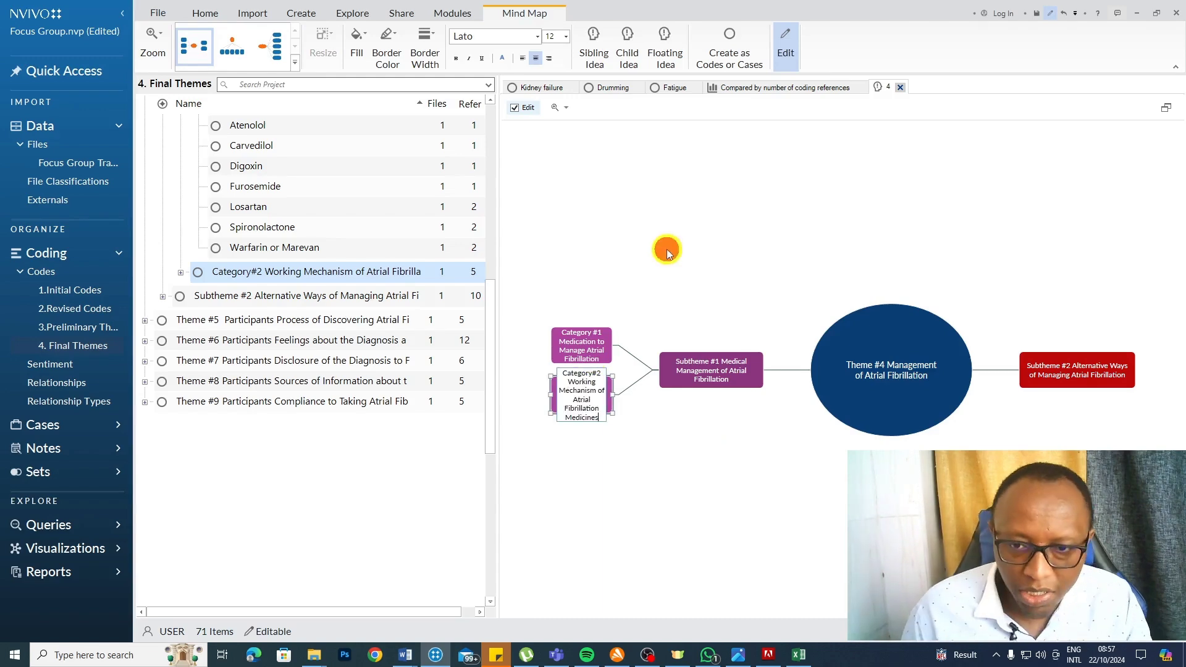
click(667, 250)
scroll(343, 296, up, 5)
scroll(231, 408, down, 2)
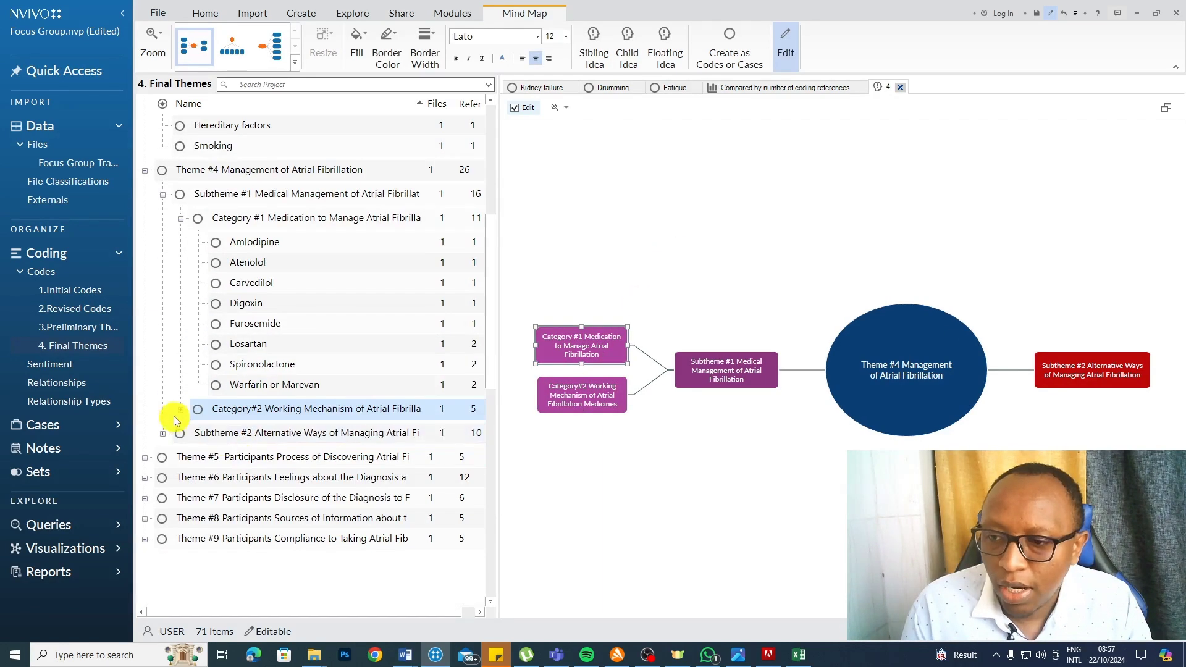
- Add two child ideas each under Category #1 Medication and Category#2
click(181, 408)
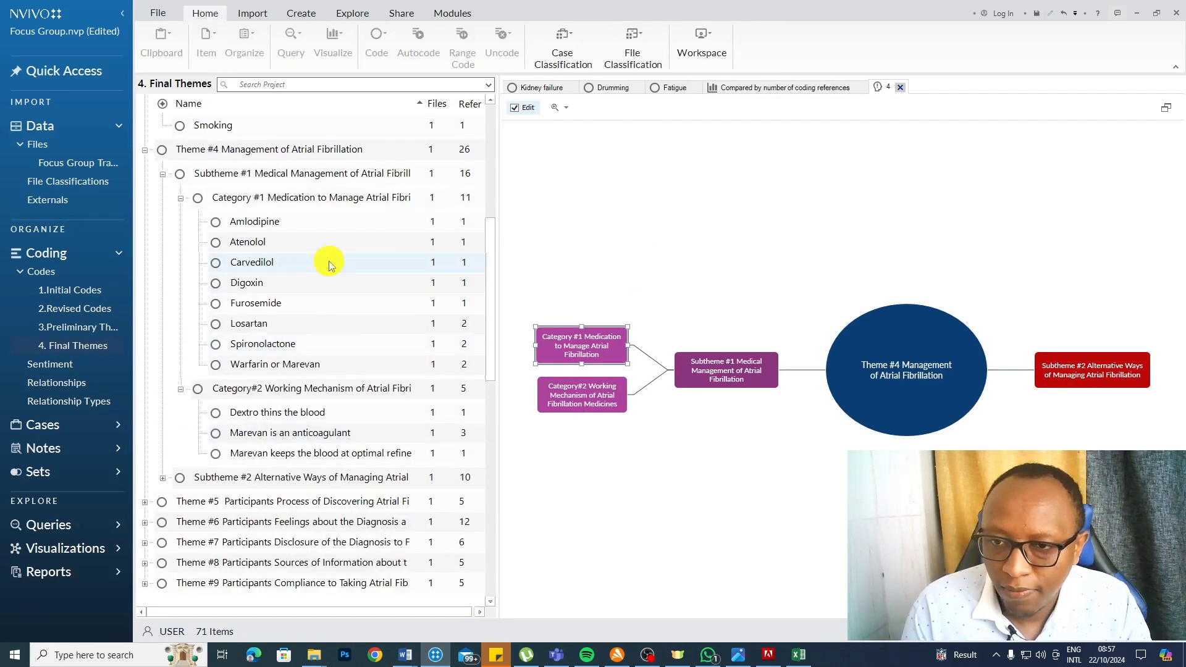
click(614, 264)
click(574, 355)
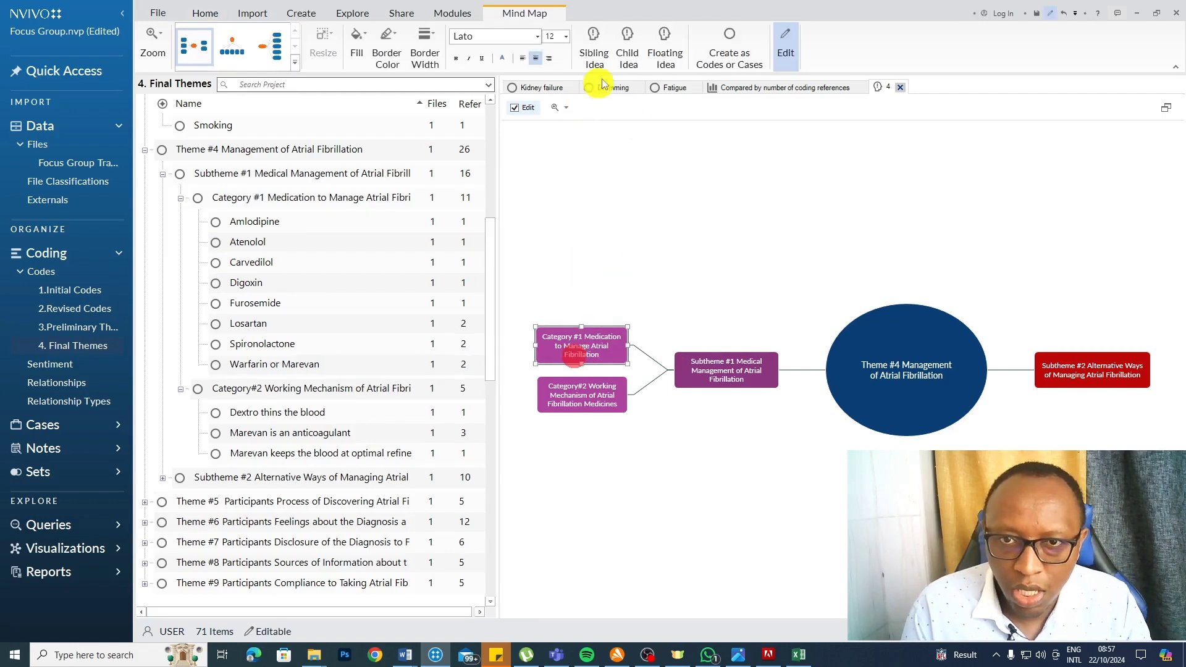
click(627, 47)
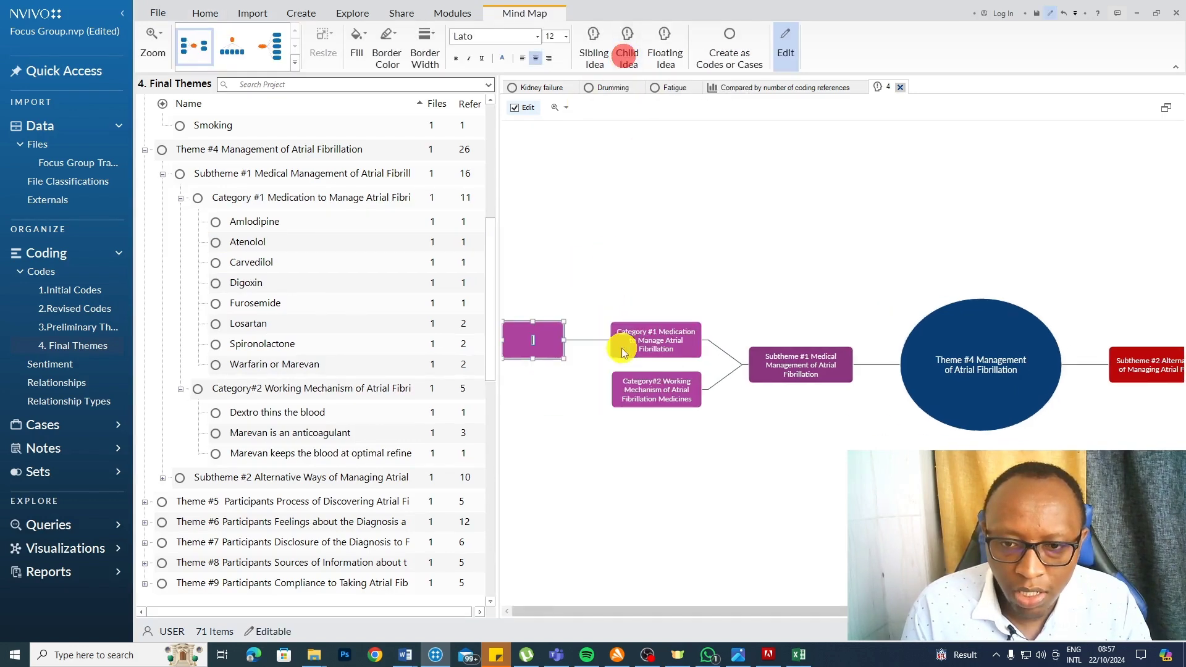
click(627, 46)
click(653, 401)
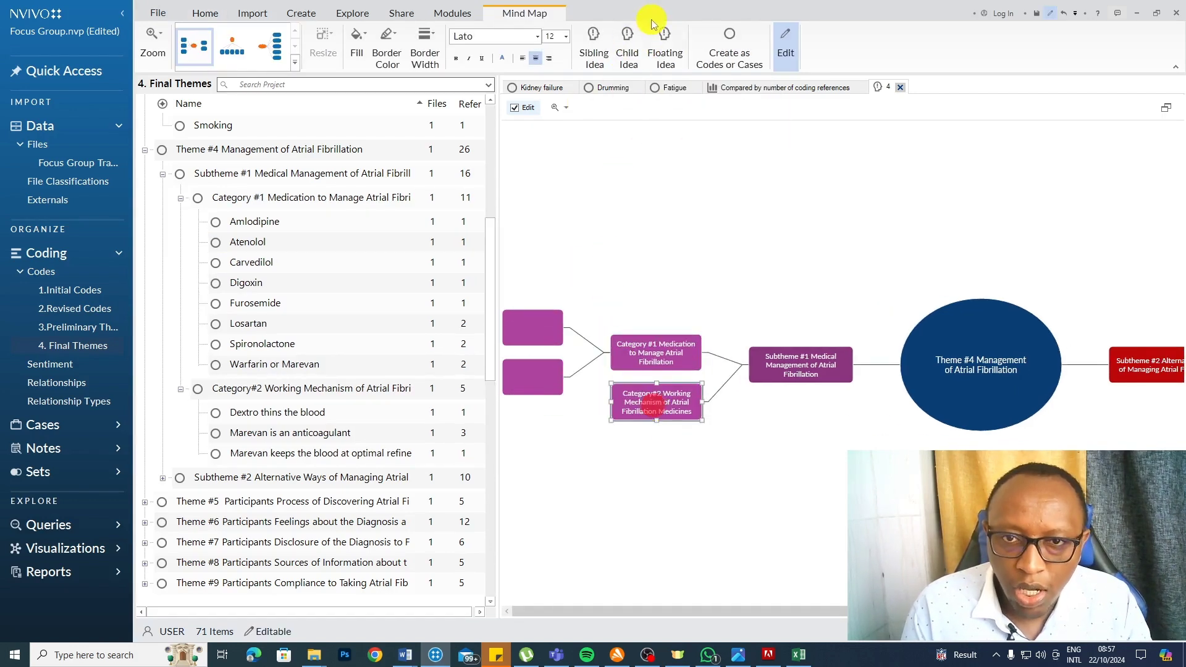
click(628, 51)
click(628, 51)
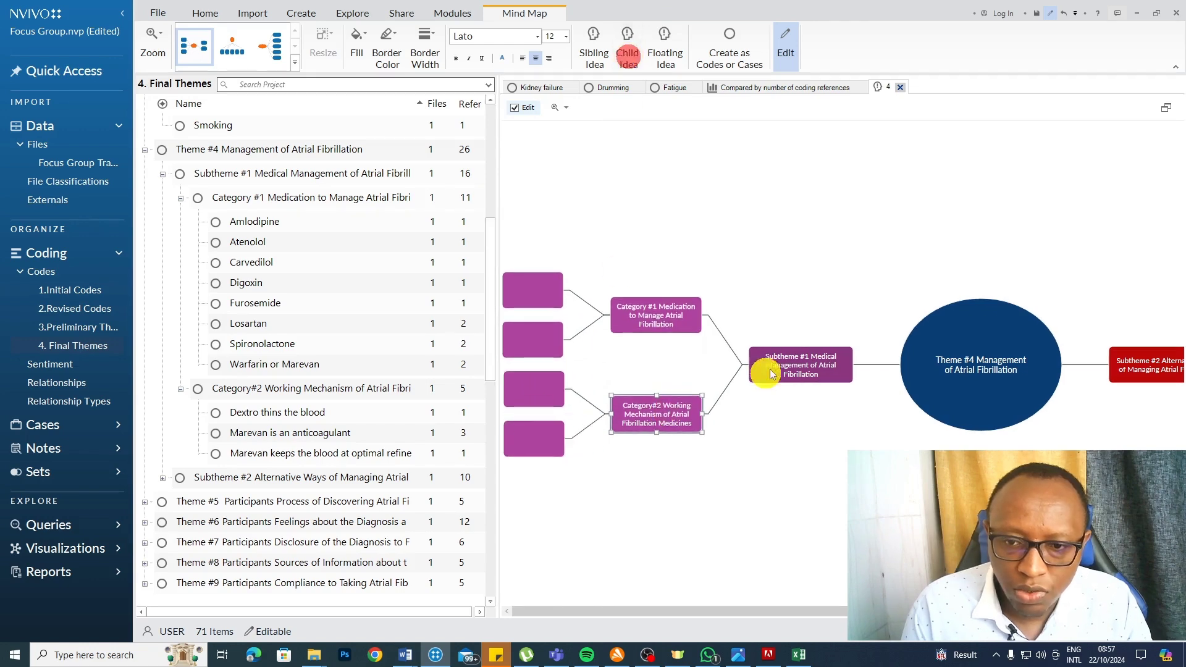
- Label the top medication idea Furosemide
right_click(287, 305)
click(335, 561)
right_click(517, 257)
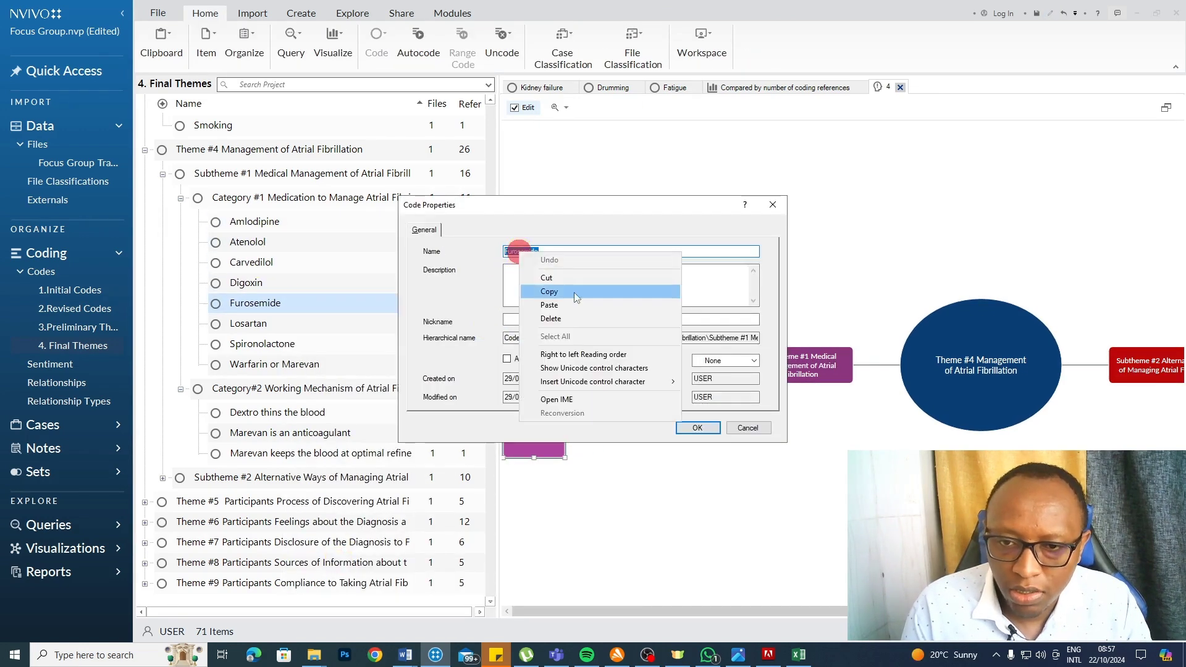
click(566, 292)
click(697, 429)
click(538, 295)
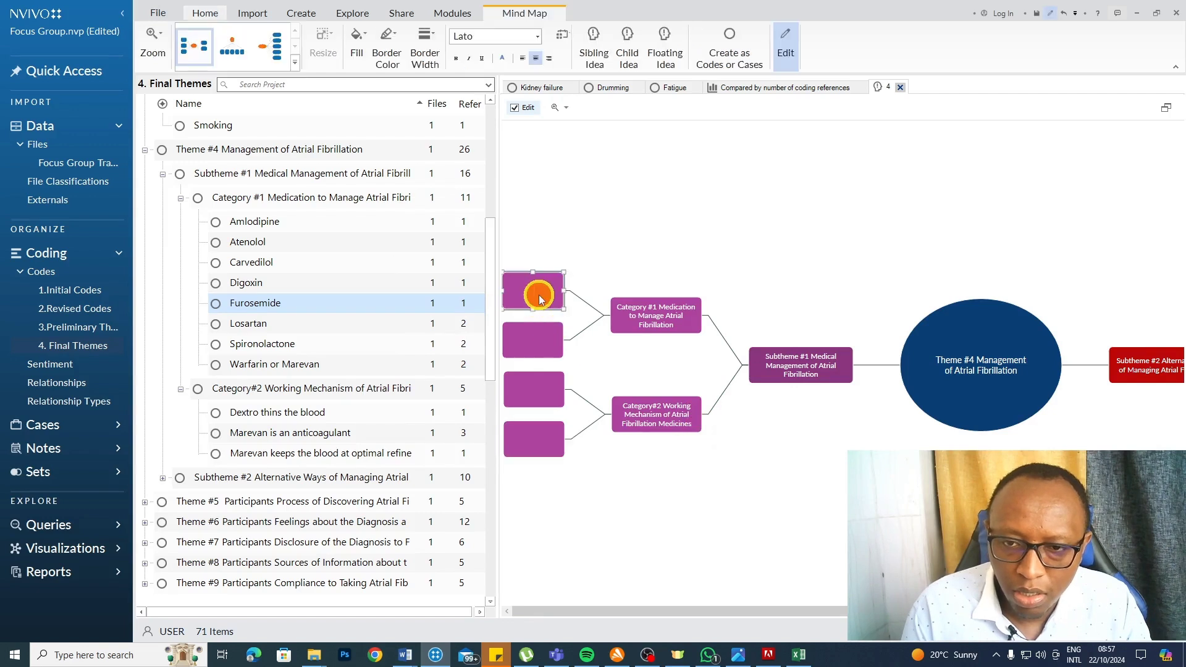
key(ctrl+v)
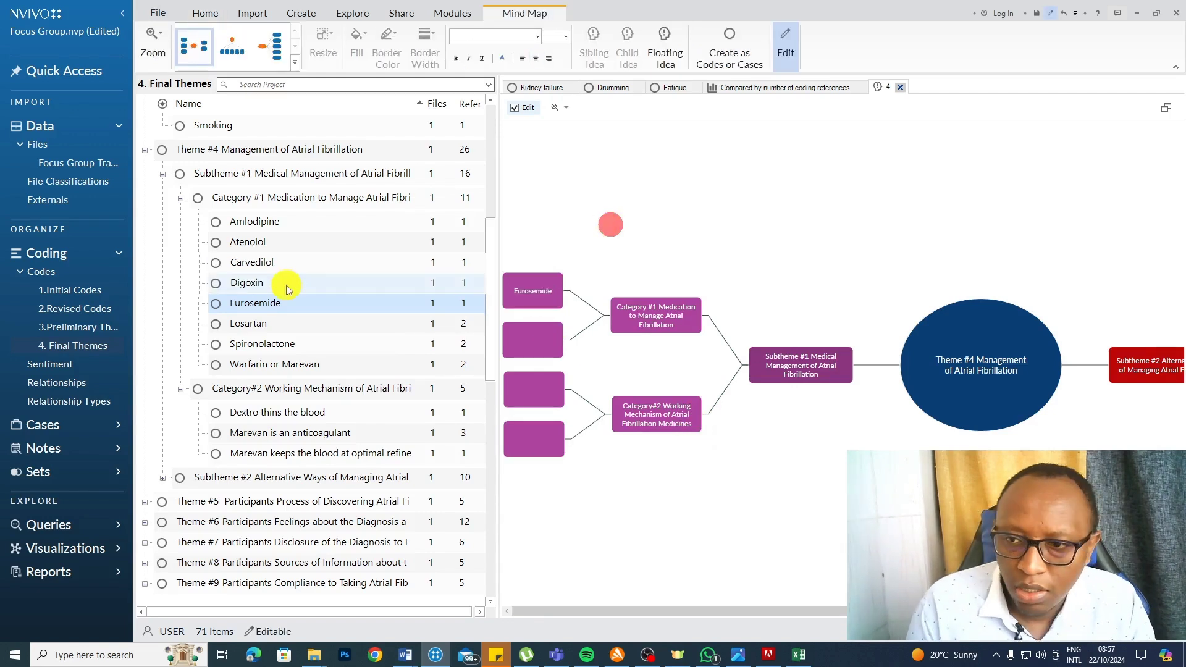
- Label the idea below Furosemide Losartan
click(281, 323)
right_click(280, 322)
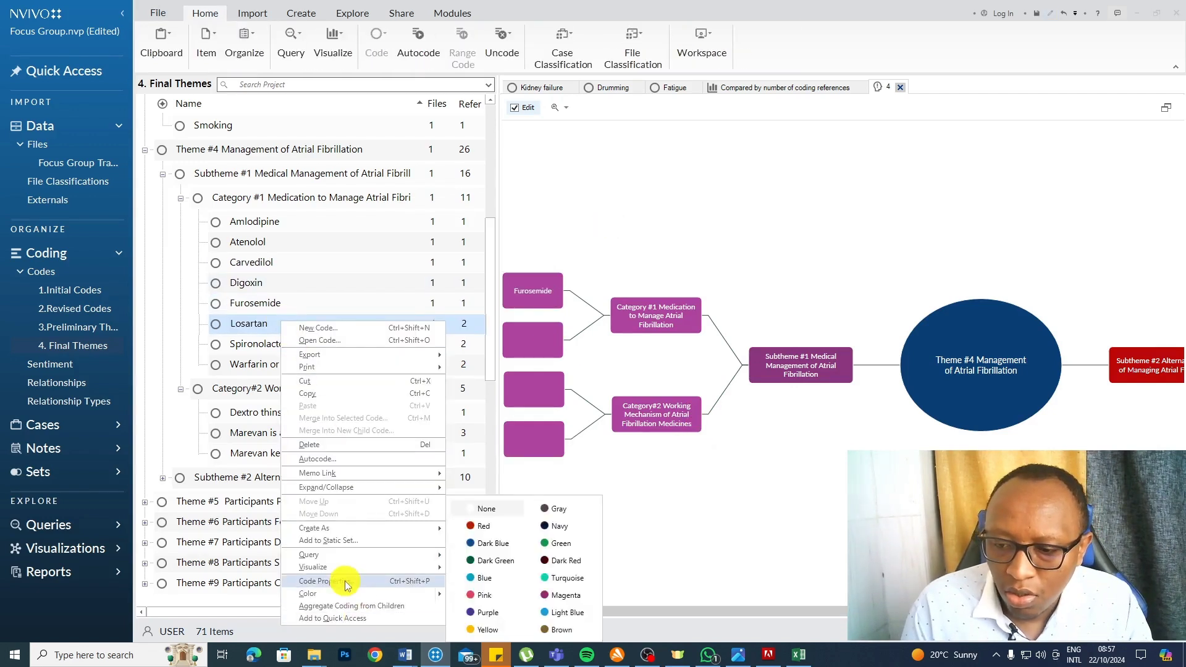
click(355, 584)
right_click(526, 252)
click(579, 296)
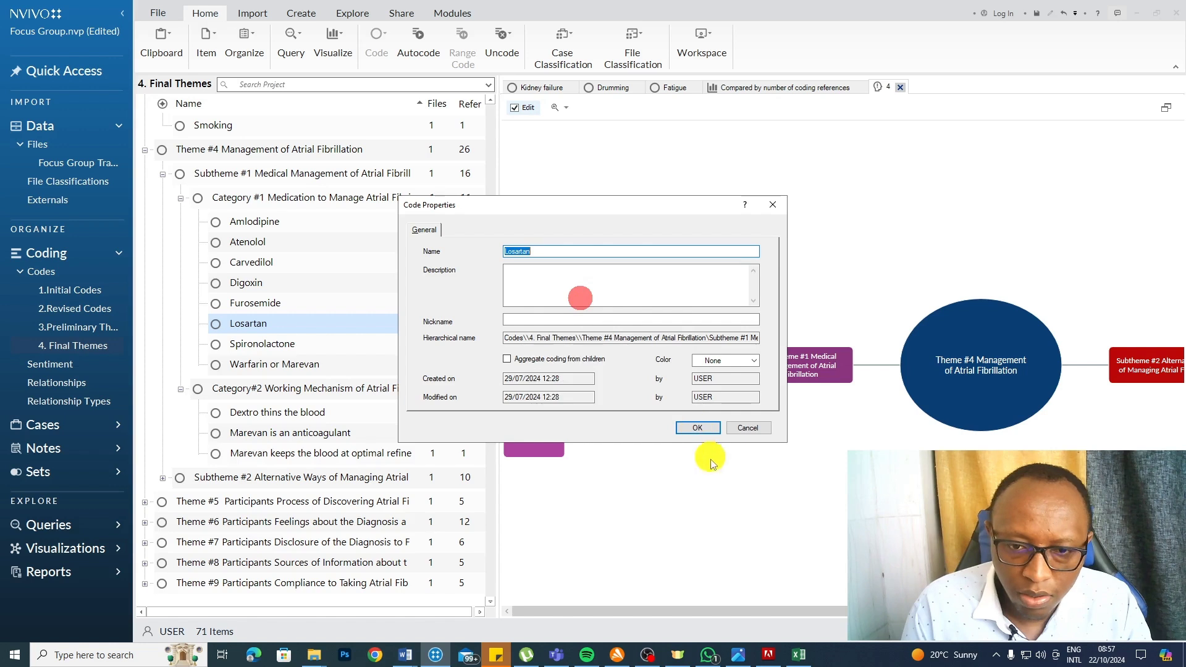
click(692, 429)
double_click(532, 338)
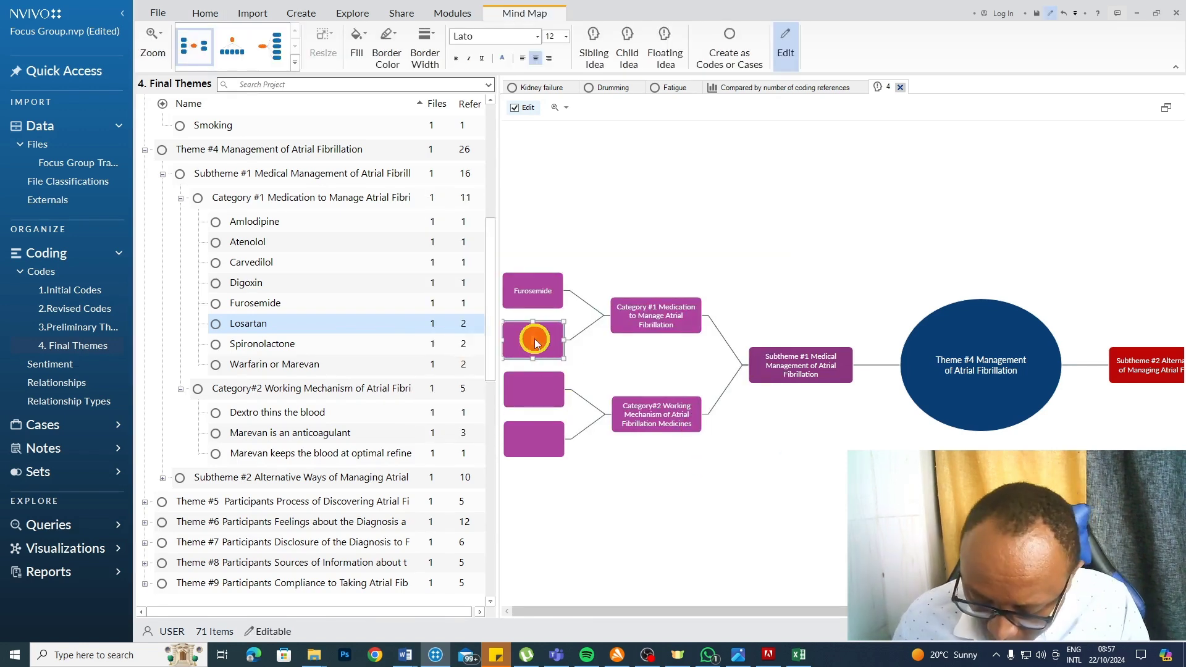
key(ctrl+v)
click(663, 263)
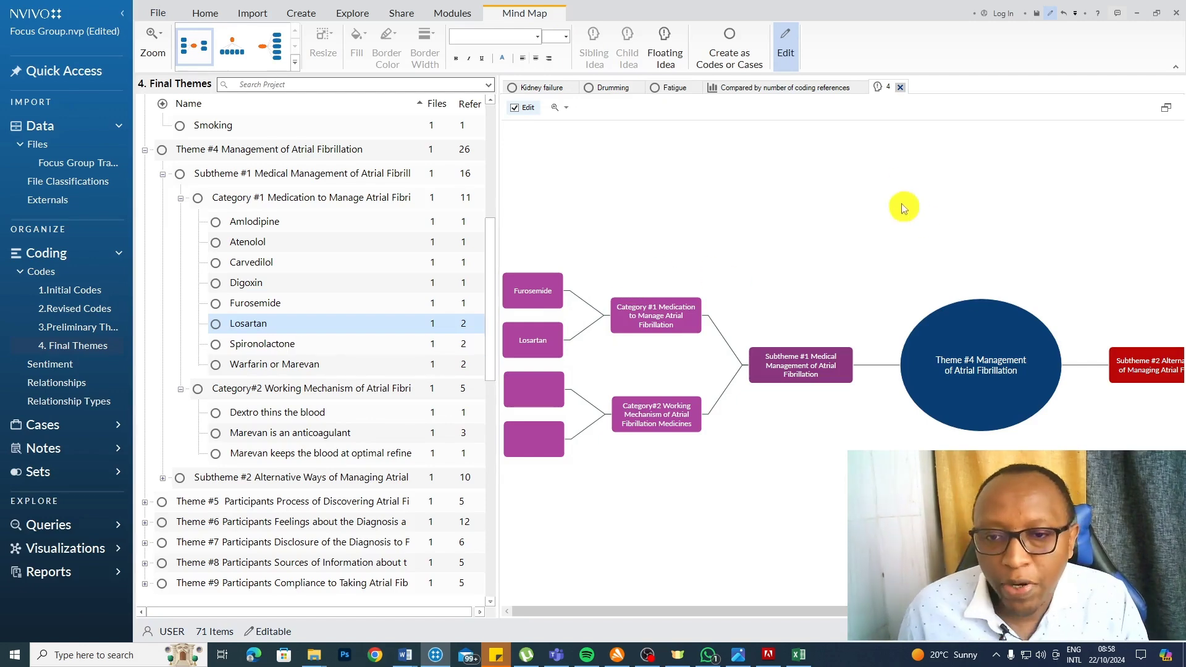
- Arrange the whole mind map top-down, then preview the open Word documents
key(ctrl+a)
click(235, 47)
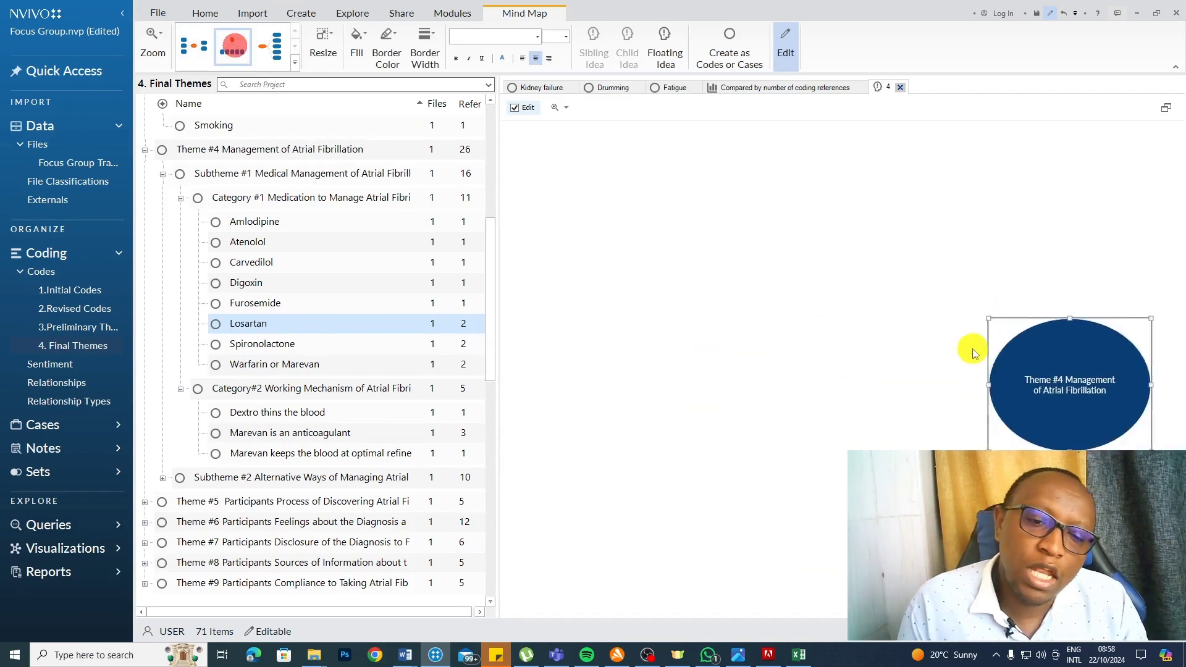
click(408, 655)
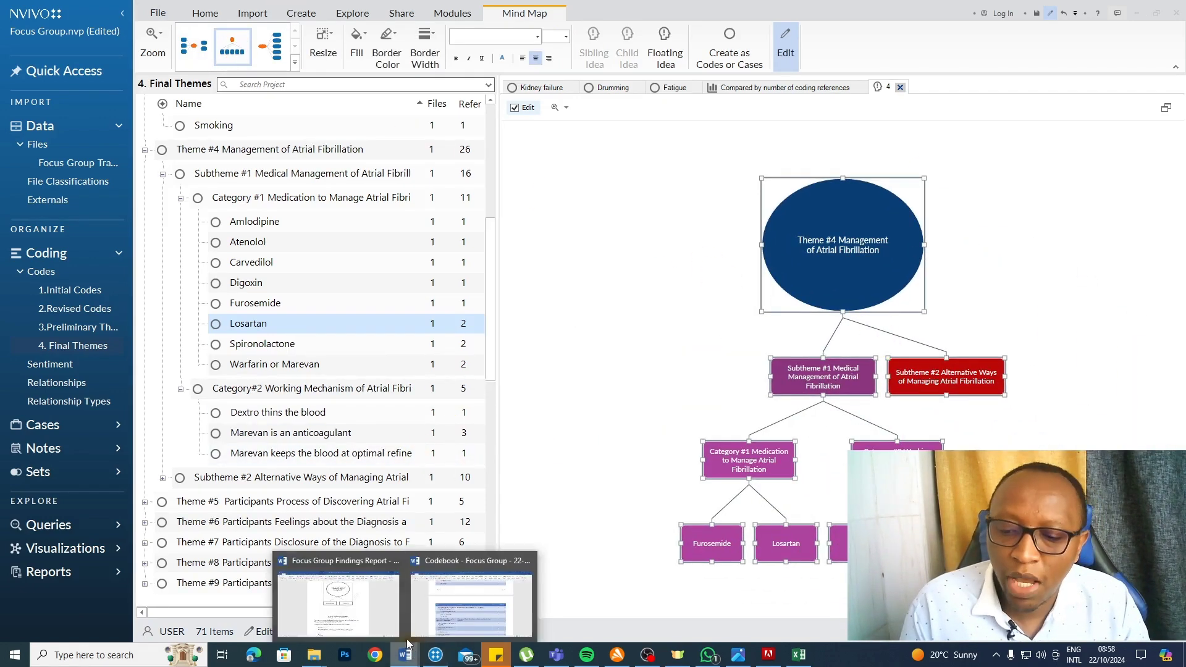
- In the Word findings report, place the cursor in the Theme #4 subtheme table
click(324, 603)
scroll(529, 361, down, 3)
scroll(528, 359, down, 5)
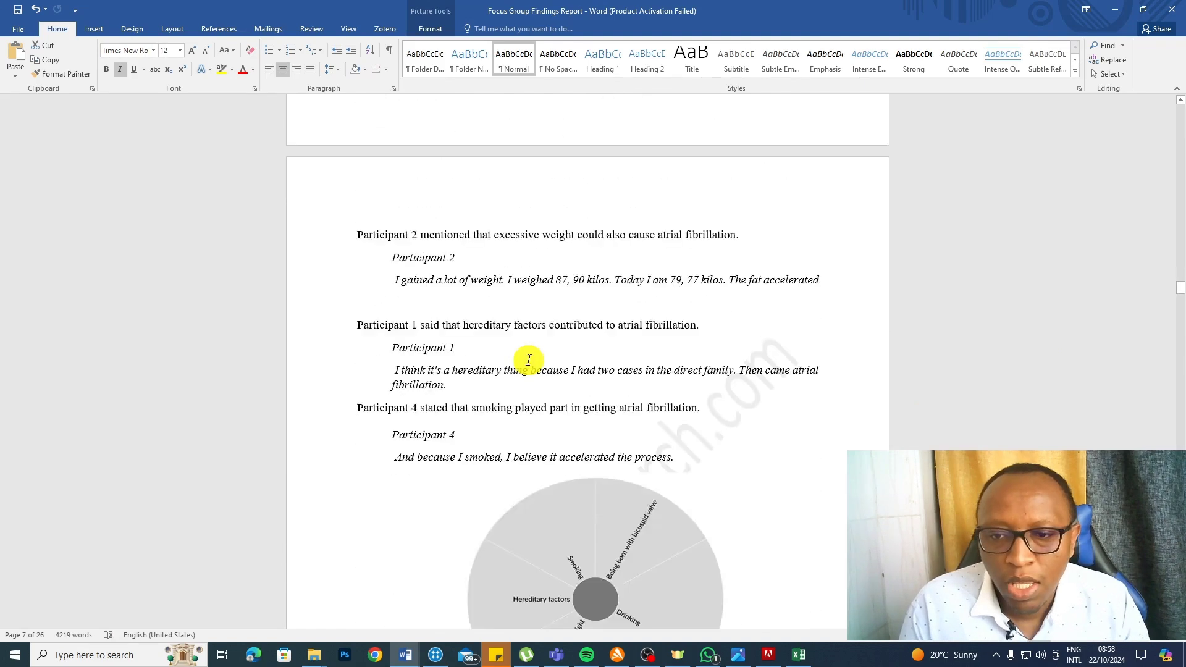
scroll(528, 360, down, 5)
scroll(529, 359, down, 5)
click(497, 301)
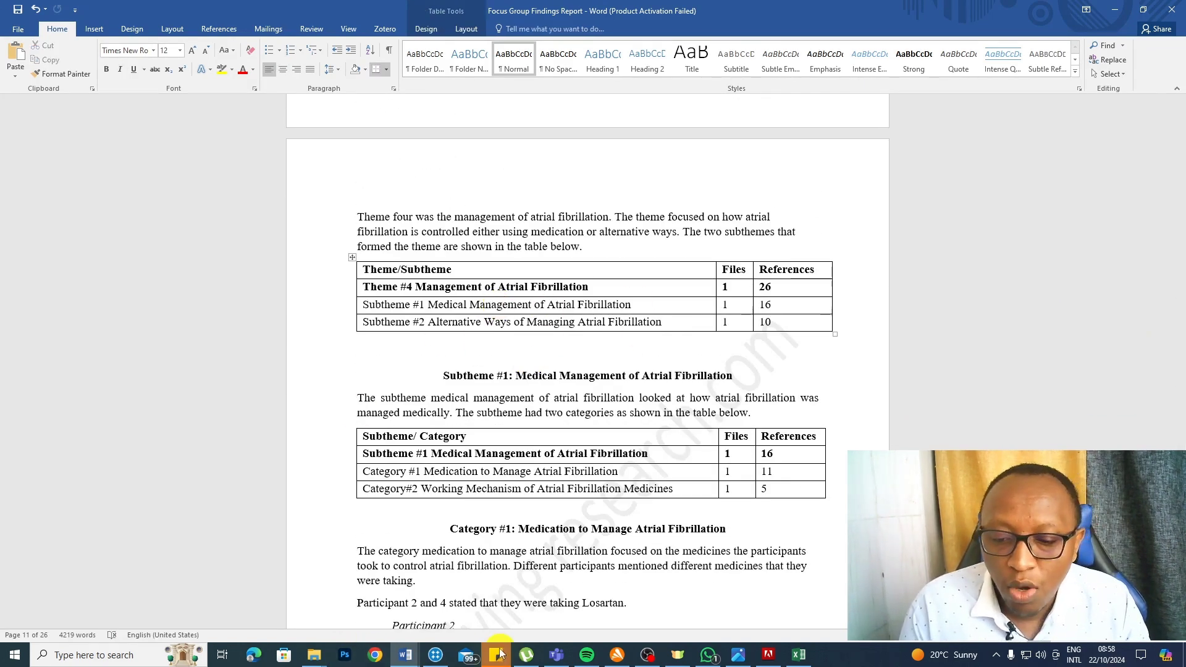
mouse_move(797, 655)
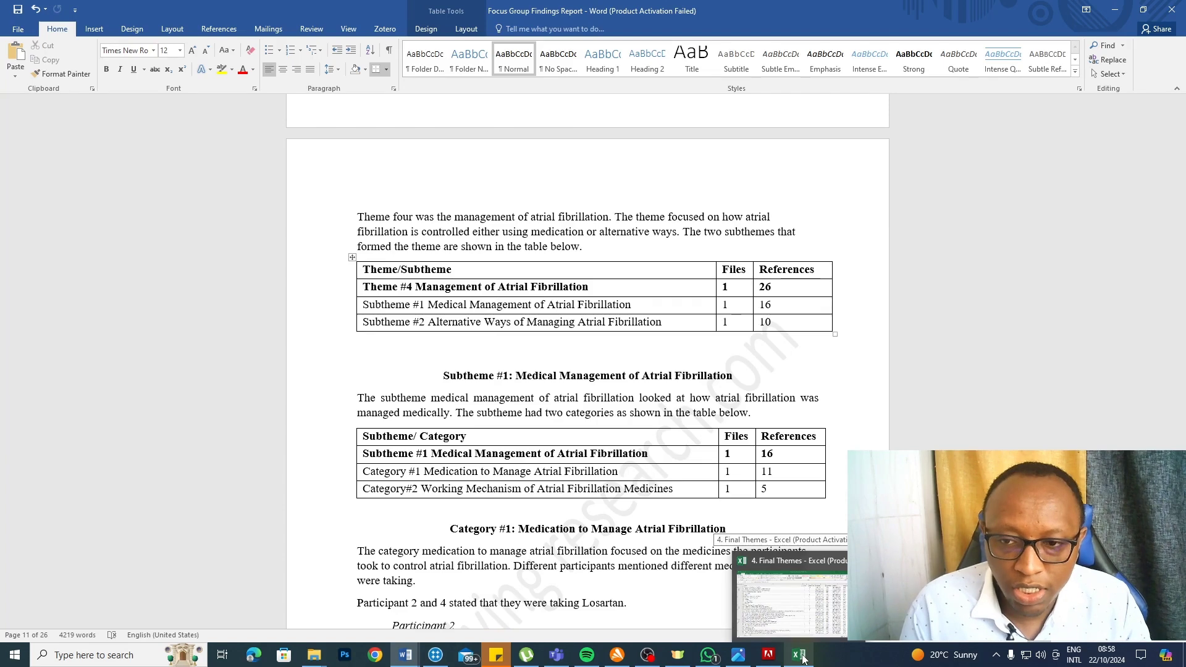
- In Excel, expand the Final Themes outline to level 4 and select Theme #4 through Subtheme #2
click(798, 655)
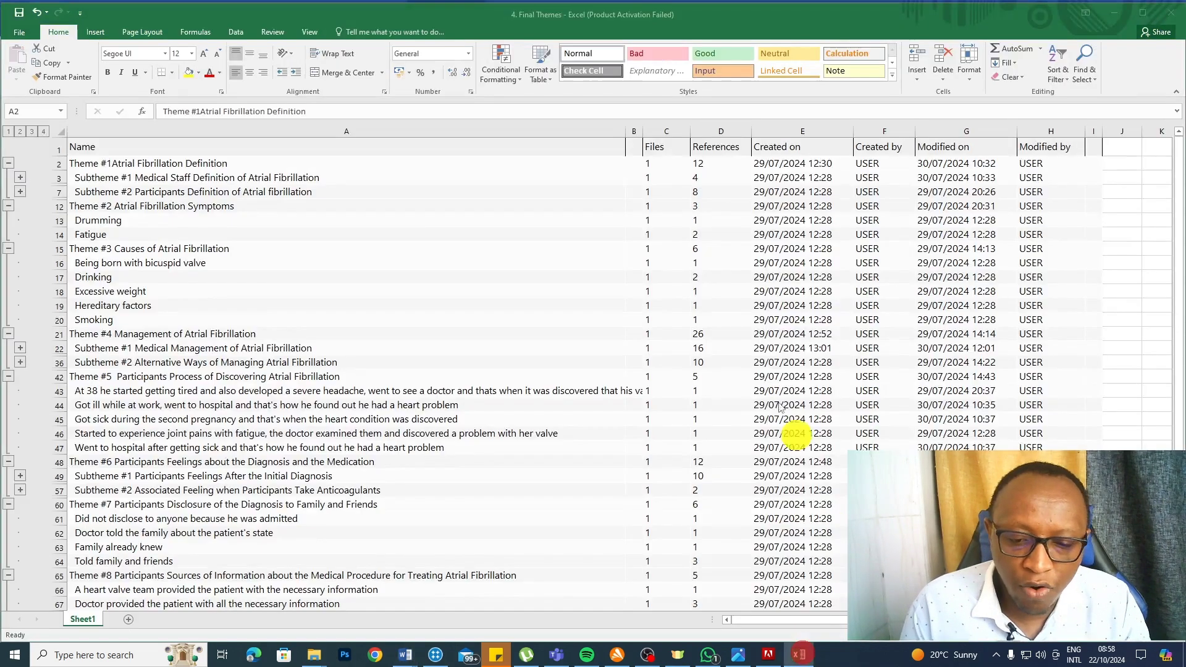
click(47, 134)
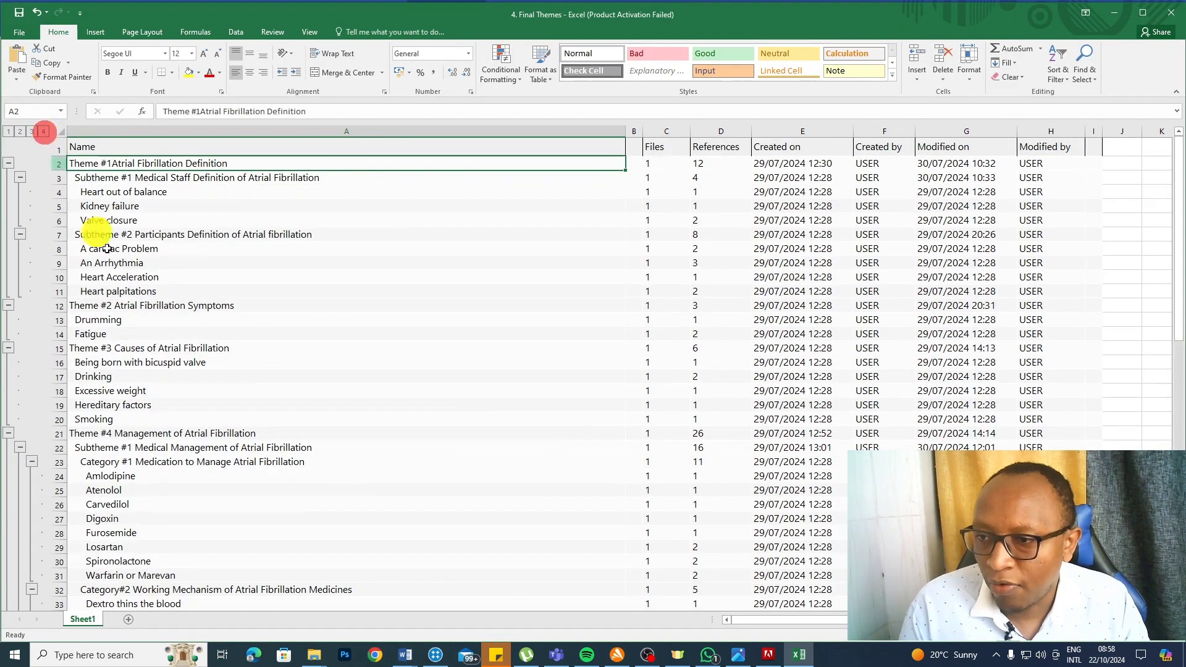
scroll(184, 360, down, 4)
click(83, 261)
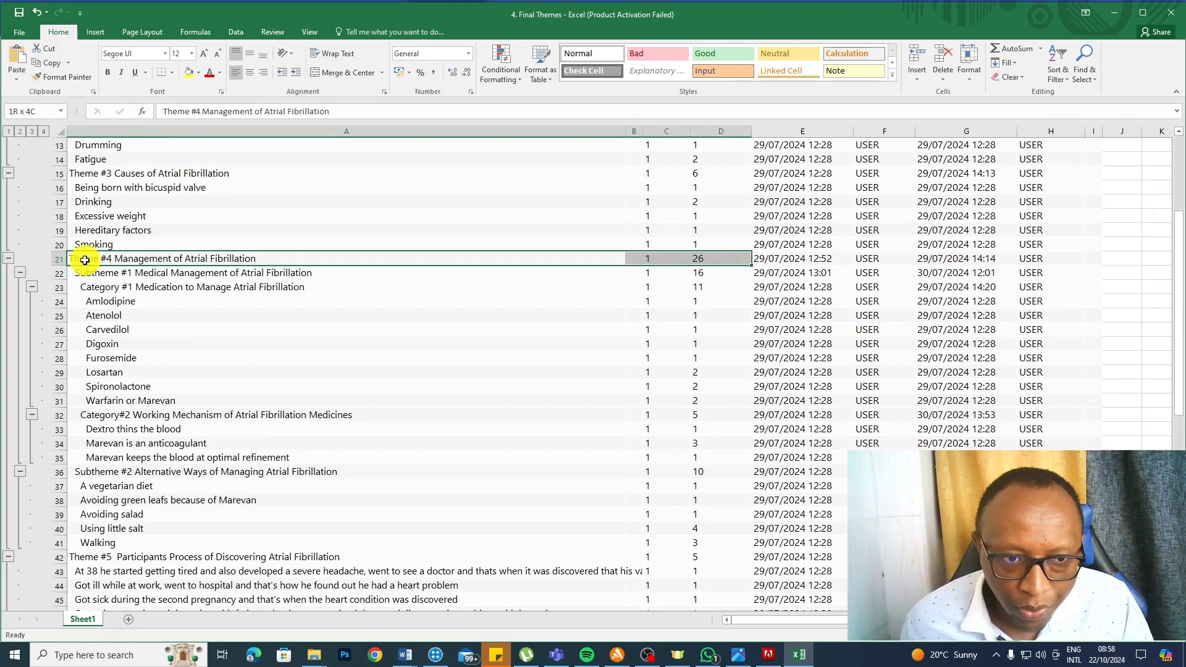
key(shift+Down)
key(shift+Down)
key(shift+Down)
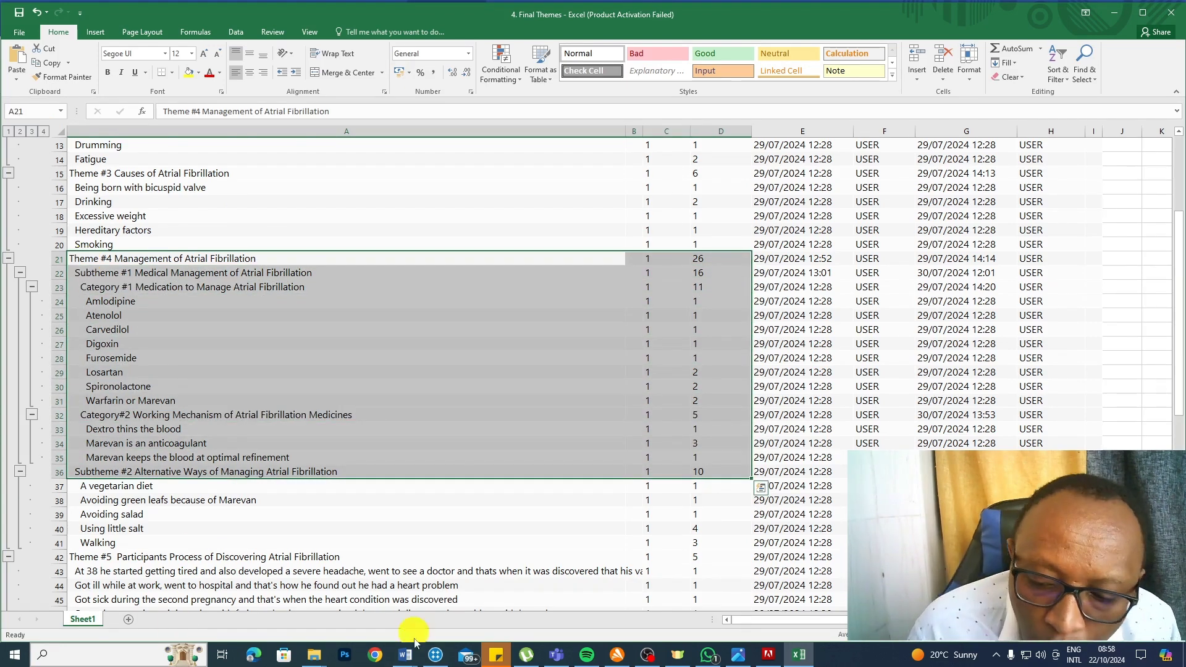
- Review the Category #1 medication quotes in the Word report, then go back to NVivo's mind map
click(404, 655)
click(375, 596)
scroll(641, 375, down, 5)
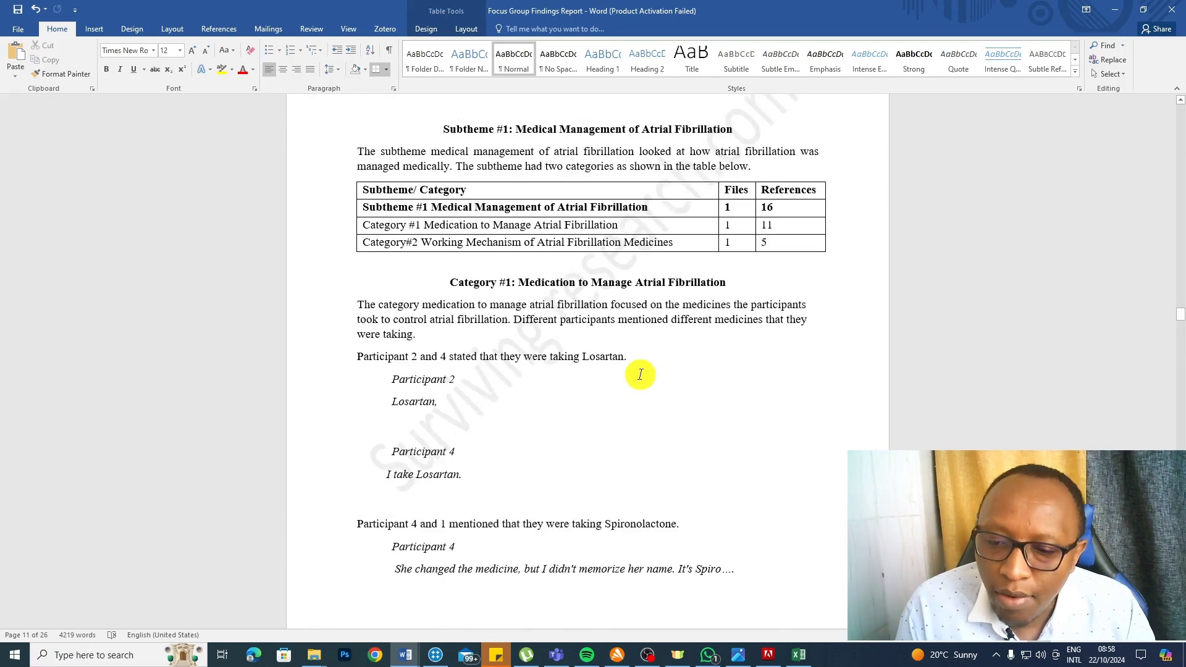
scroll(640, 374, down, 5)
scroll(639, 375, down, 4)
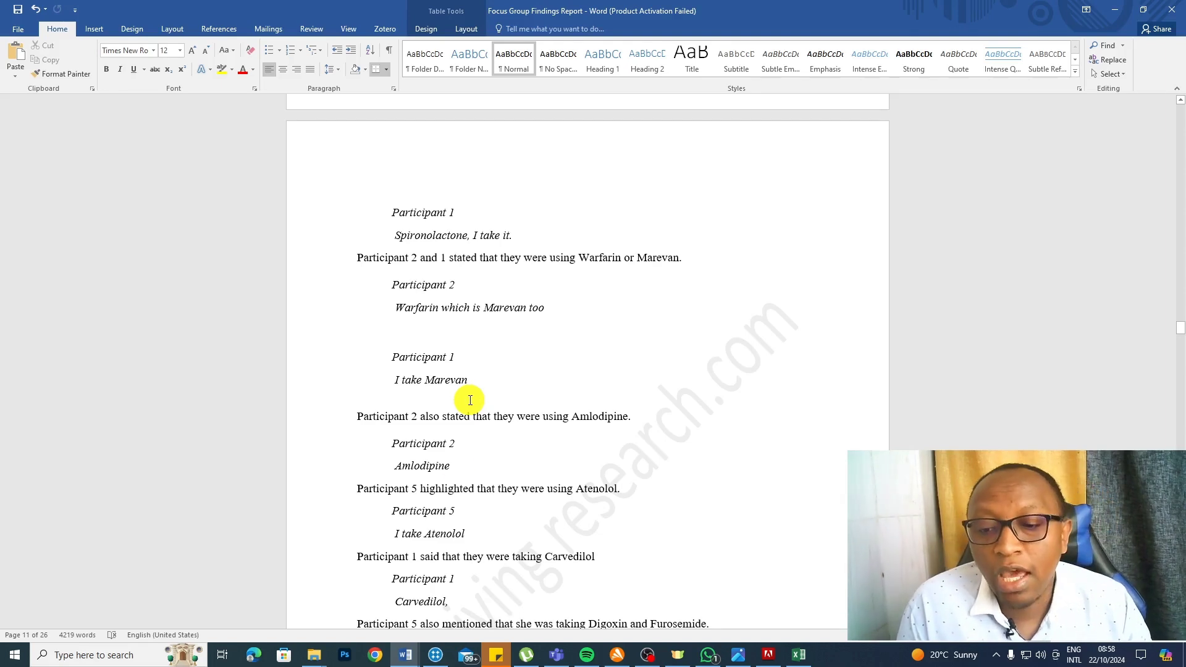
click(434, 655)
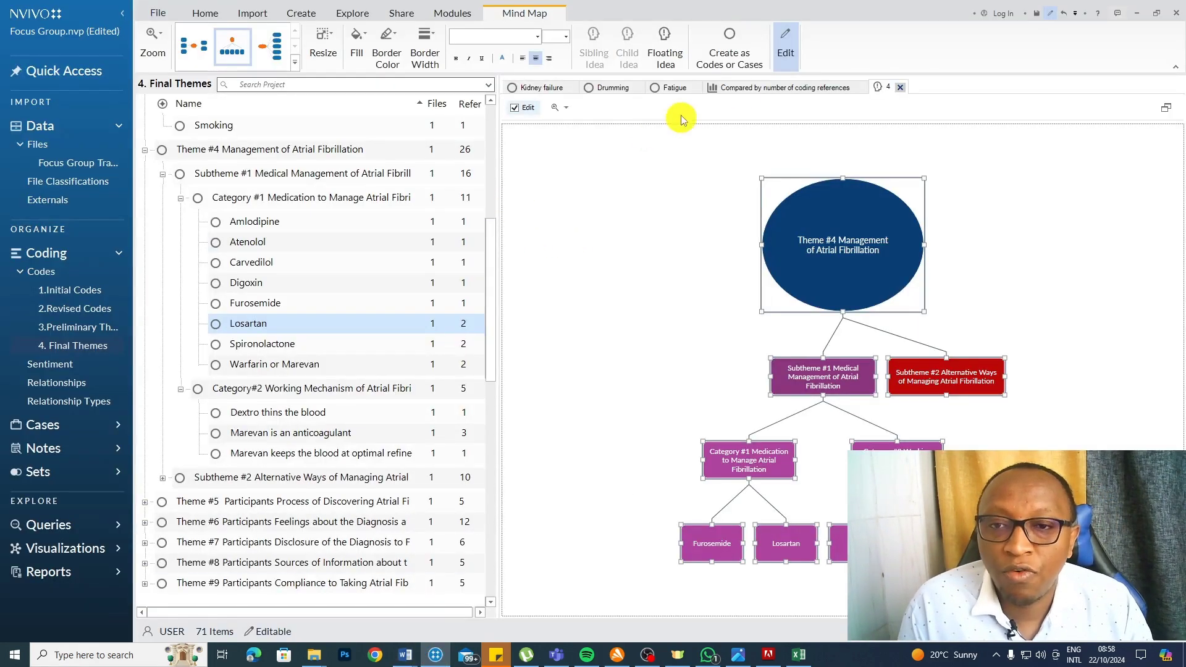
- Close the mind map, hierarchy chart, and the Fatigue, Drumming and Kidney failure code tabs
click(903, 89)
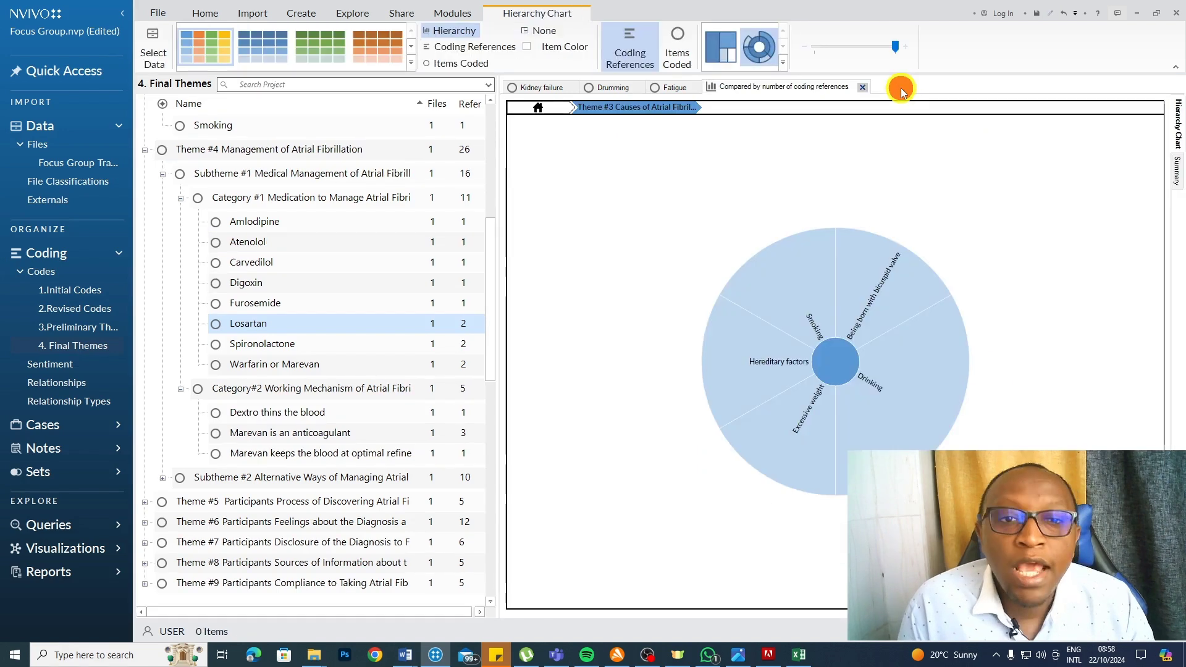
click(867, 86)
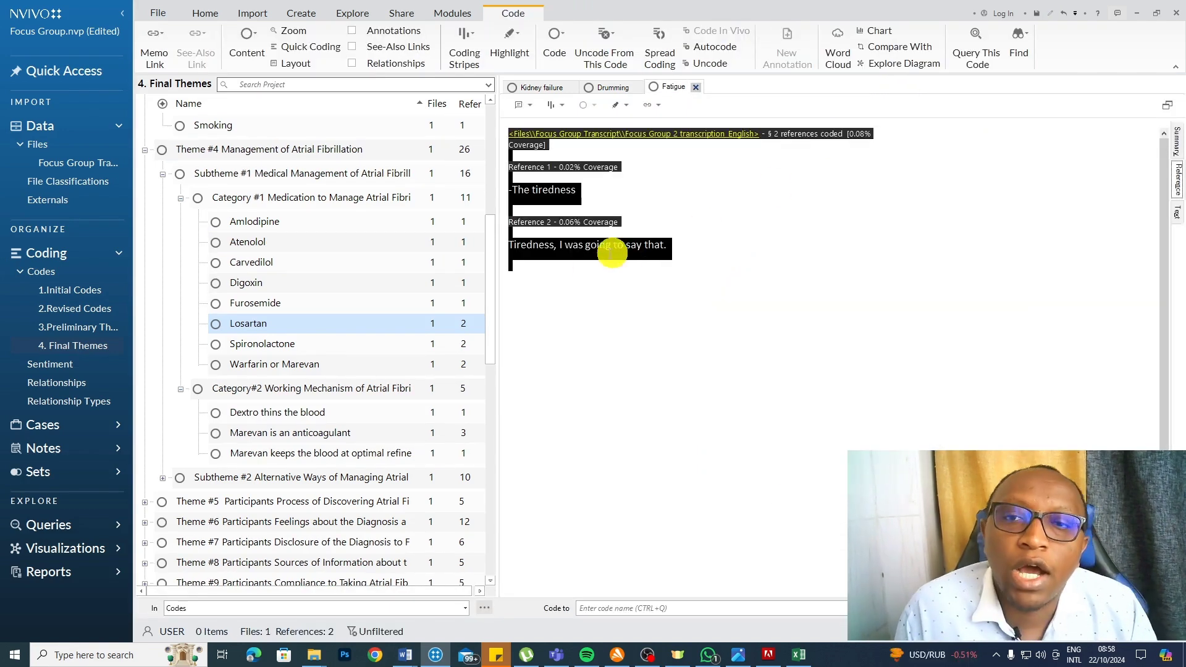
click(699, 89)
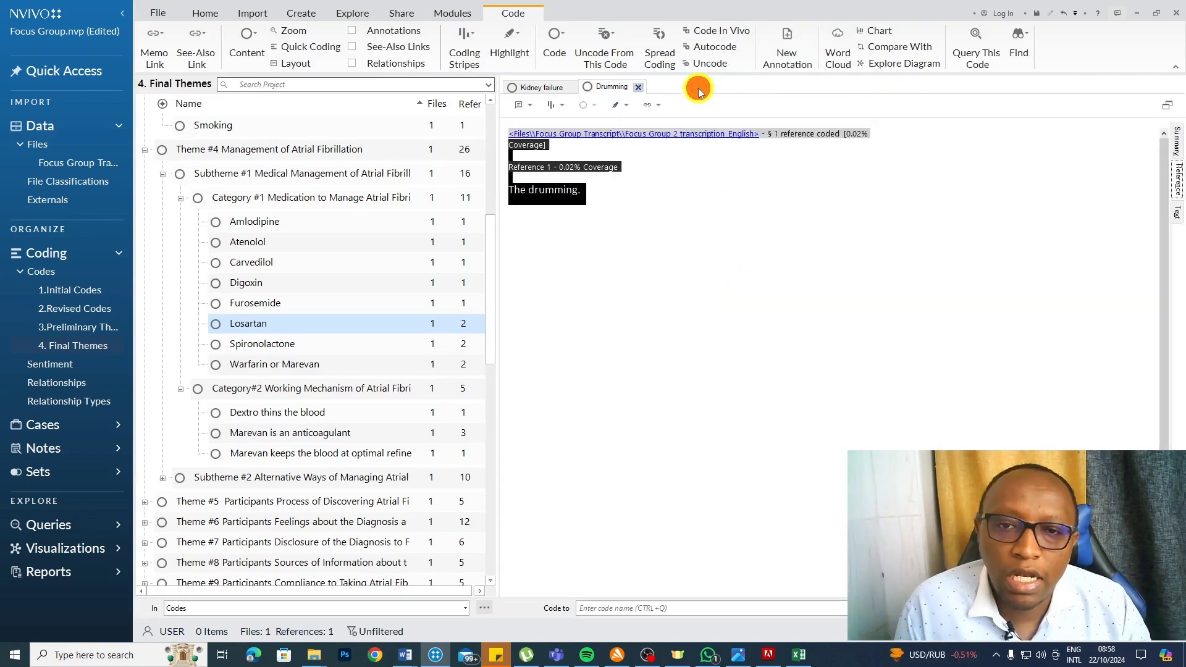
click(642, 87)
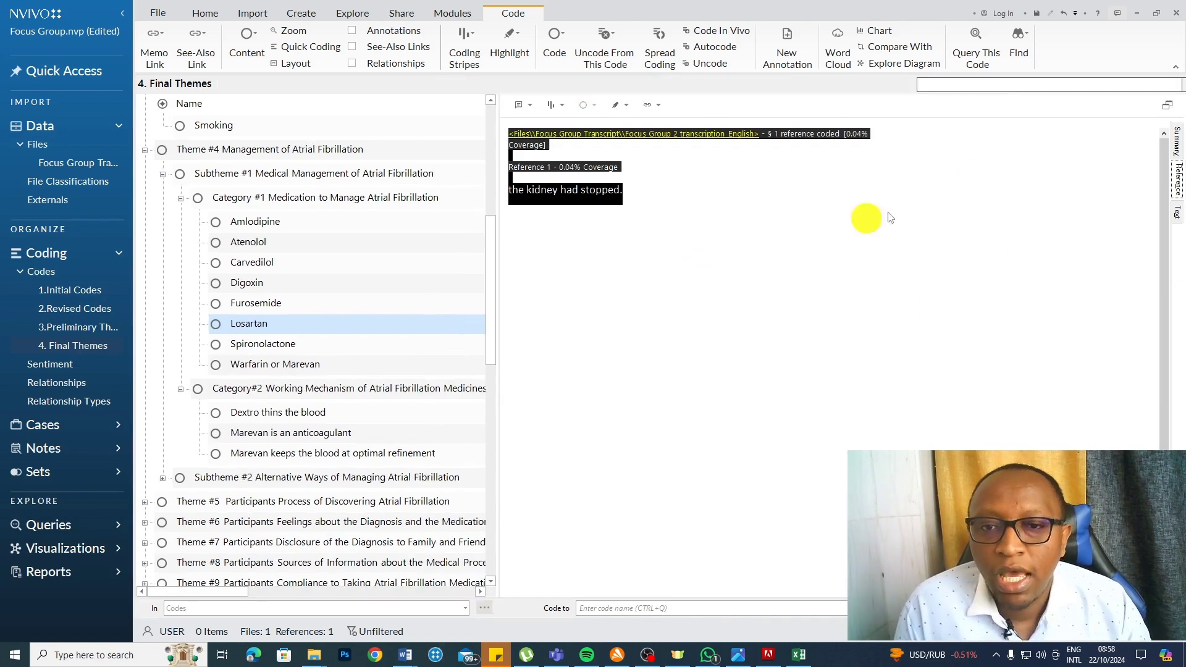
click(575, 89)
scroll(651, 324, up, 3)
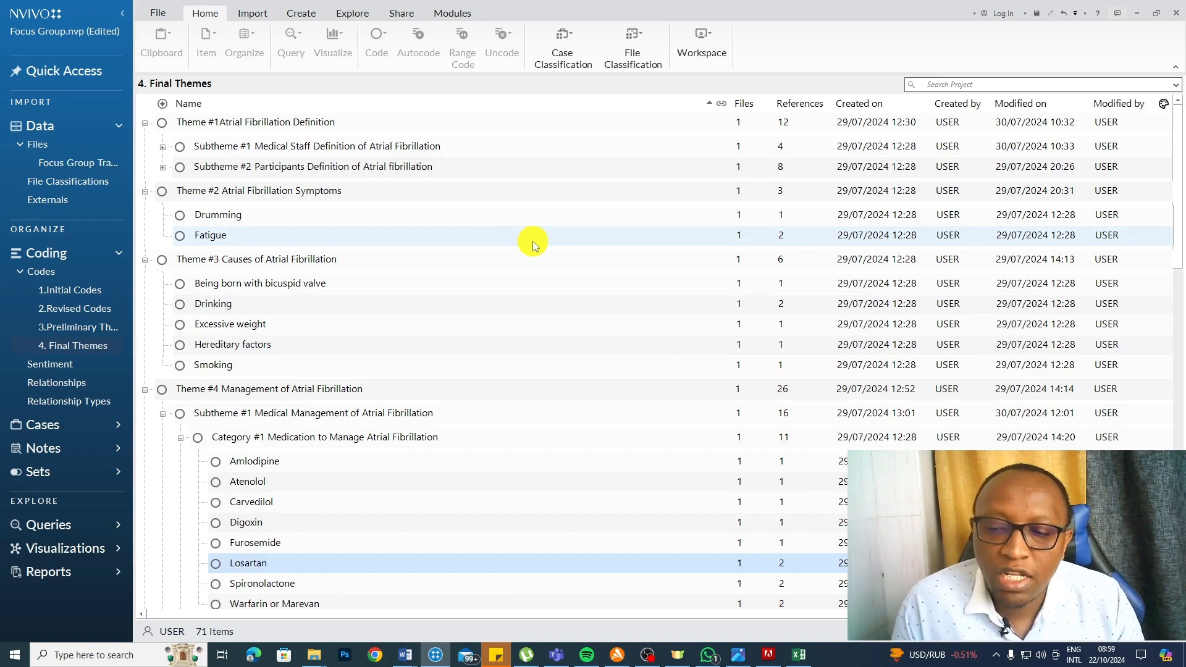
scroll(533, 241, down, 3)
scroll(533, 241, down, 3)
scroll(203, 269, up, 3)
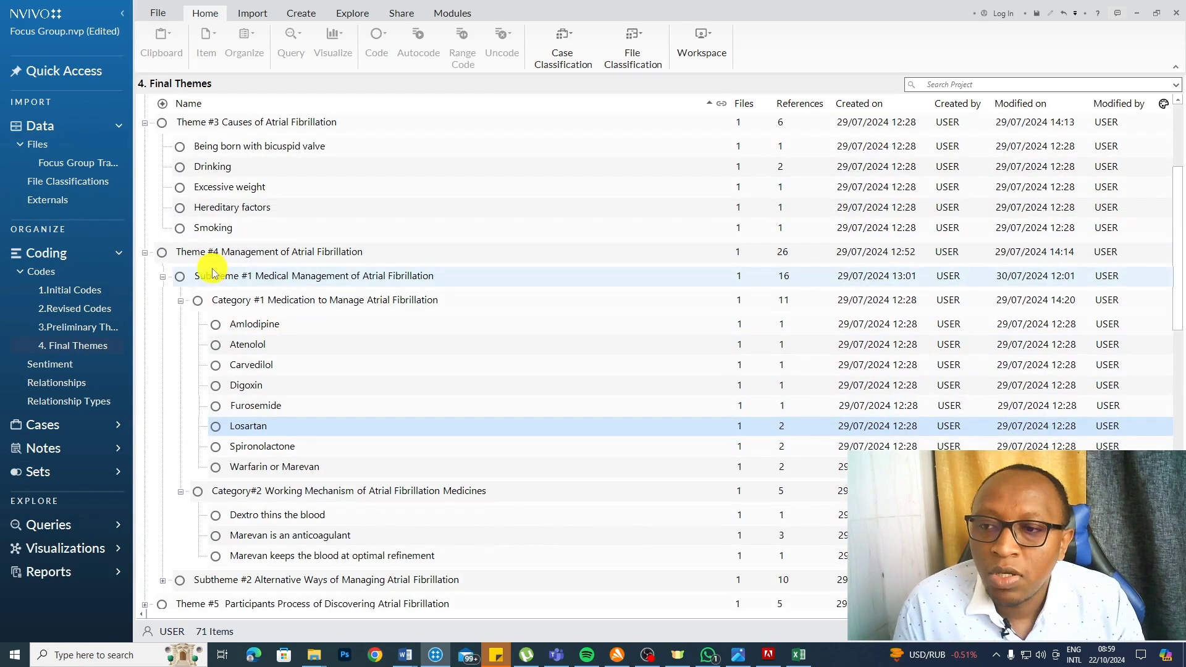
- Collapse the Category #1 and Category #2 medication nodes and Theme #1 in the code list
click(182, 300)
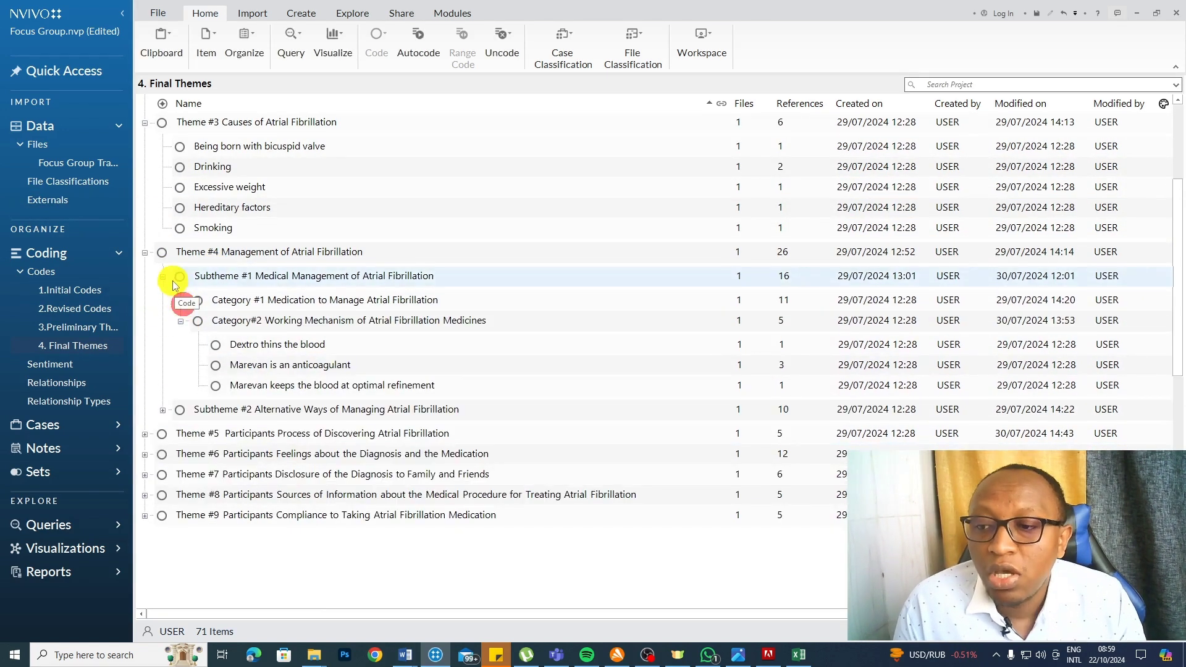
click(182, 320)
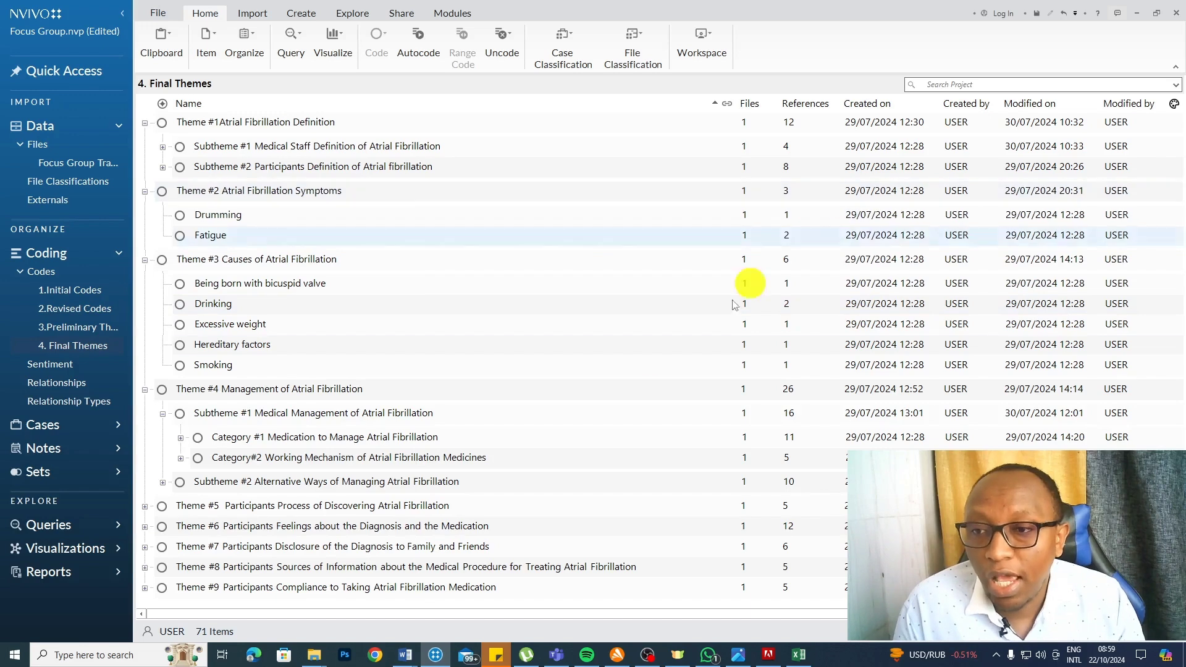
click(144, 122)
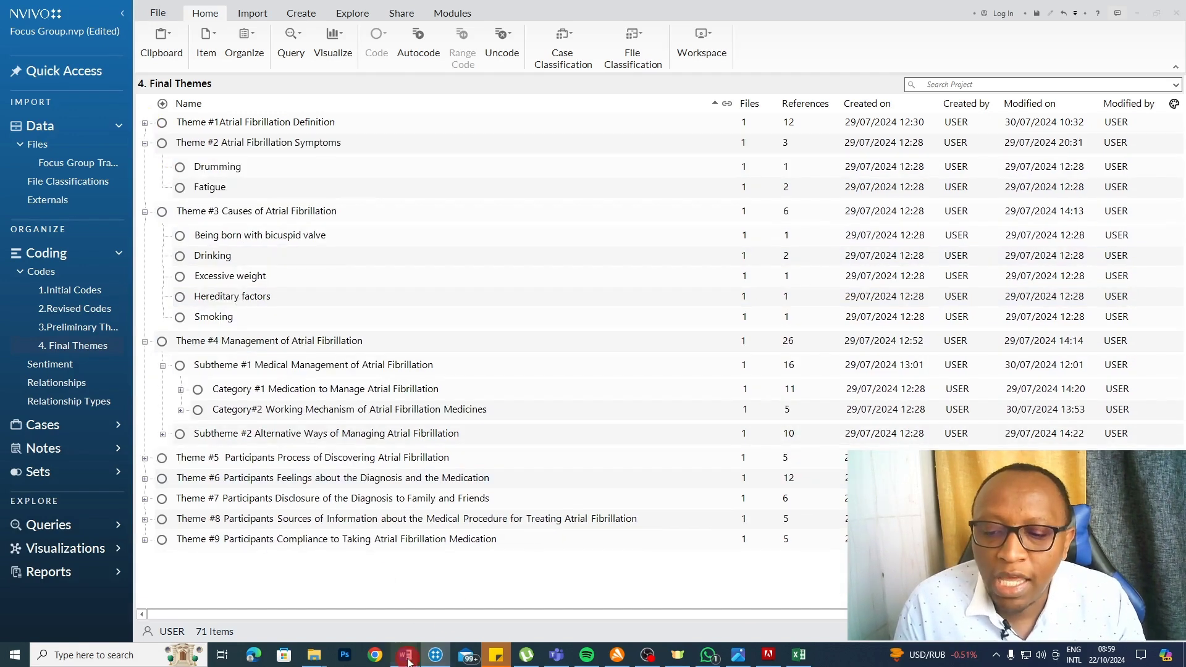
click(405, 655)
- In Word, select the Category #2 introduction, Marevan sentence and participant quotes
click(468, 593)
scroll(783, 359, down, 5)
scroll(783, 360, down, 5)
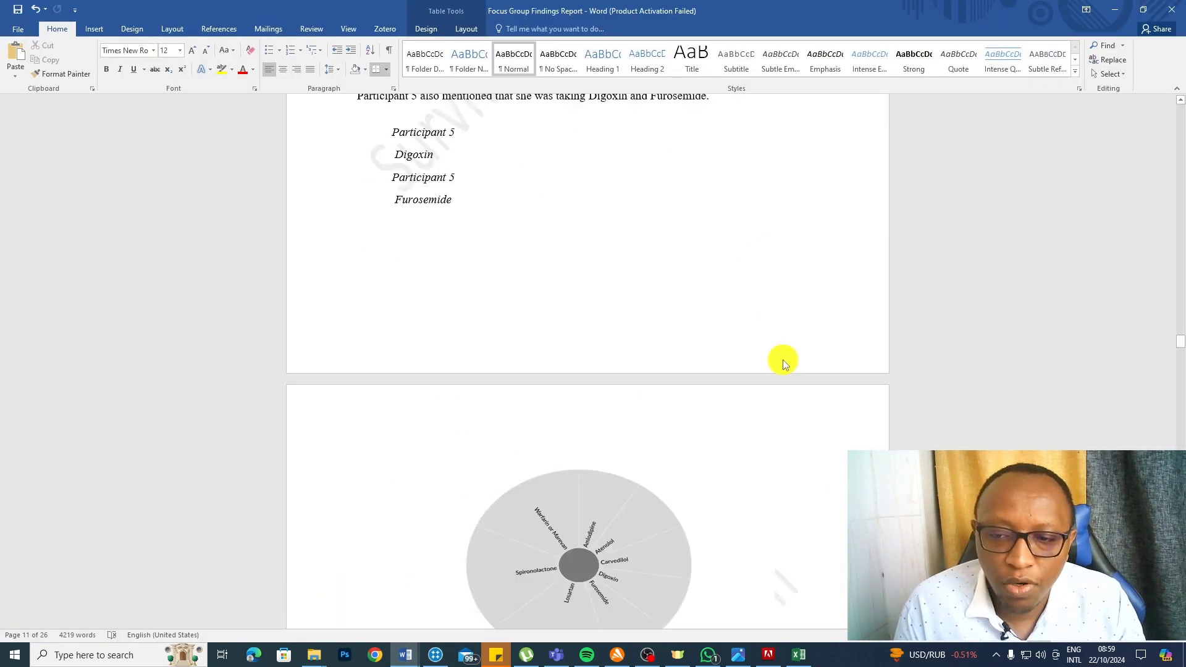
scroll(783, 360, down, 5)
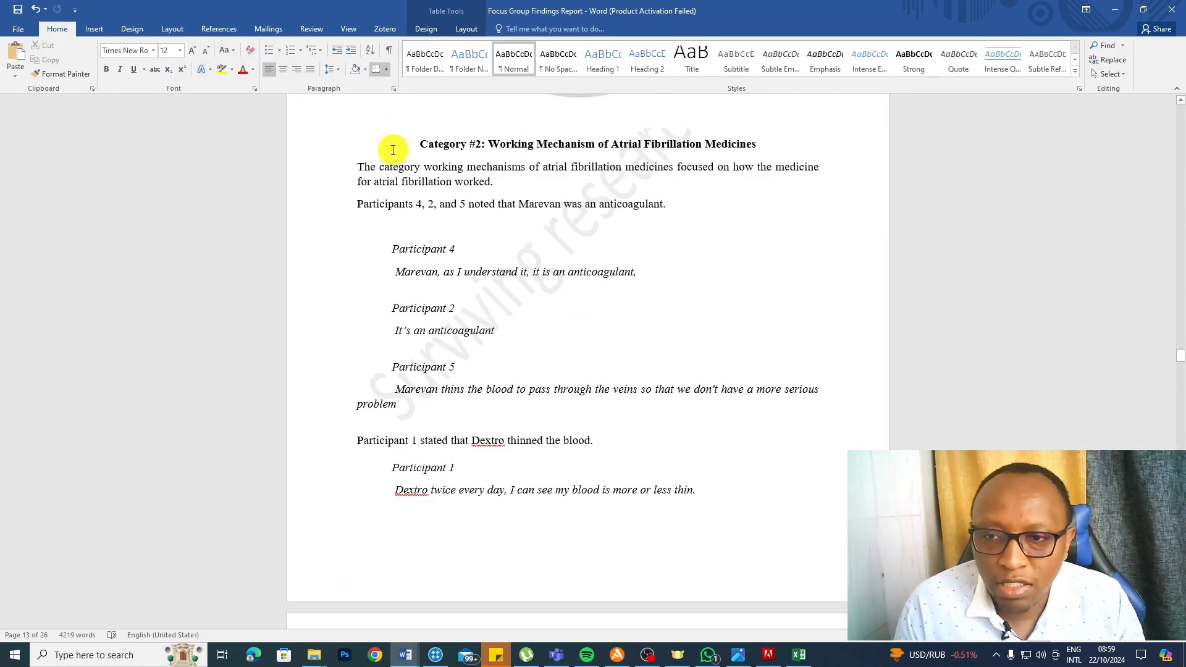
drag(356, 166, 670, 186)
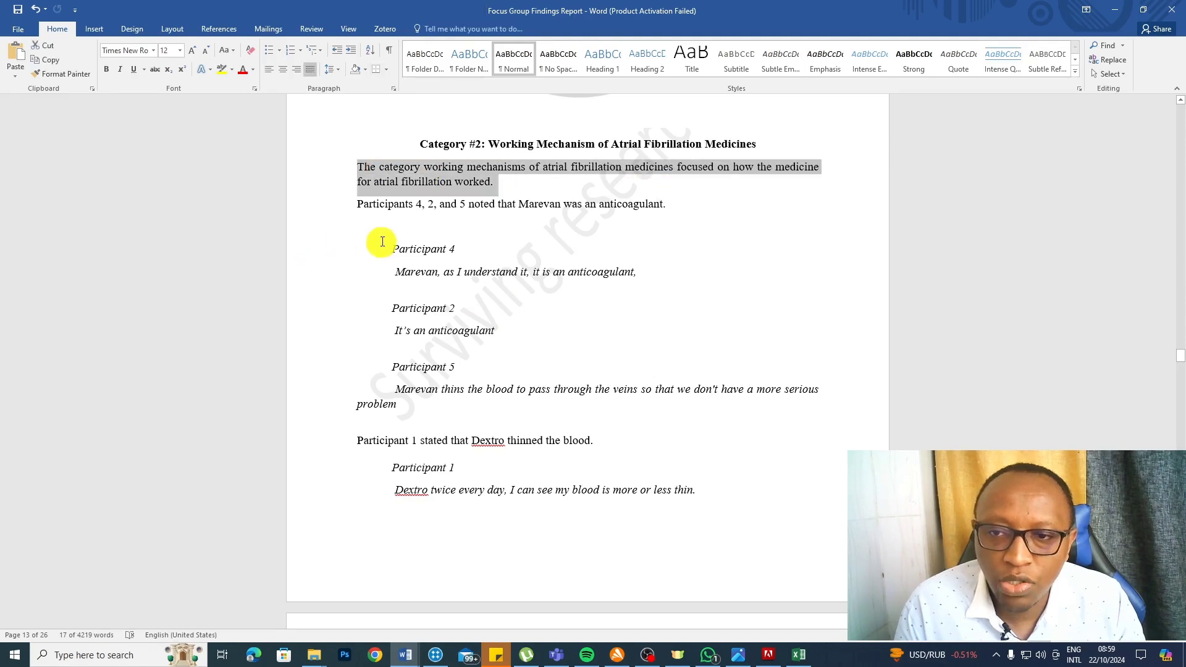
drag(343, 203, 707, 225)
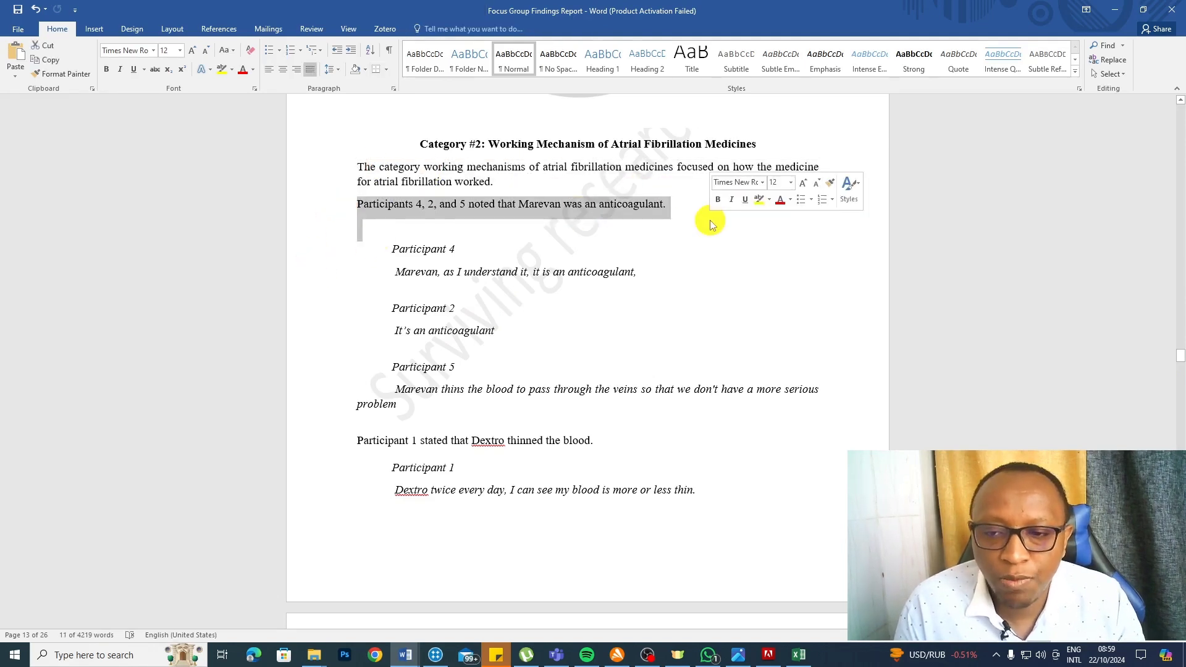
drag(367, 250, 822, 464)
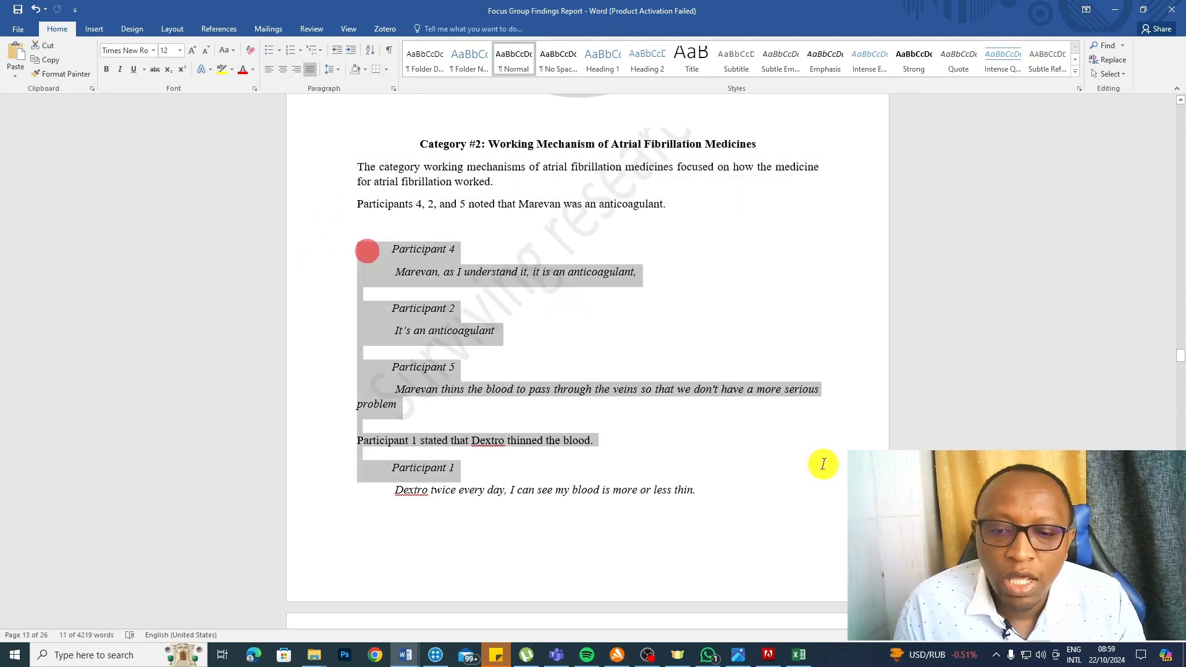
scroll(574, 333, up, 1)
mouse_move(420, 179)
mouse_down()
mouse_move(751, 200)
mouse_move(761, 181)
mouse_up()
click(434, 655)
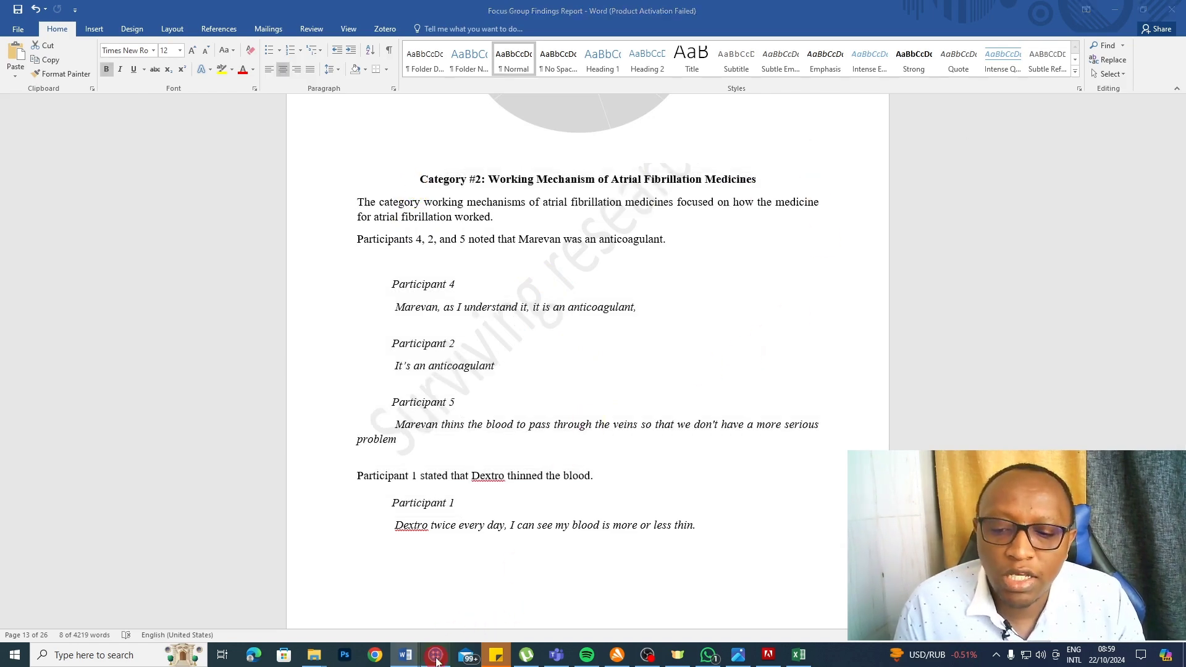